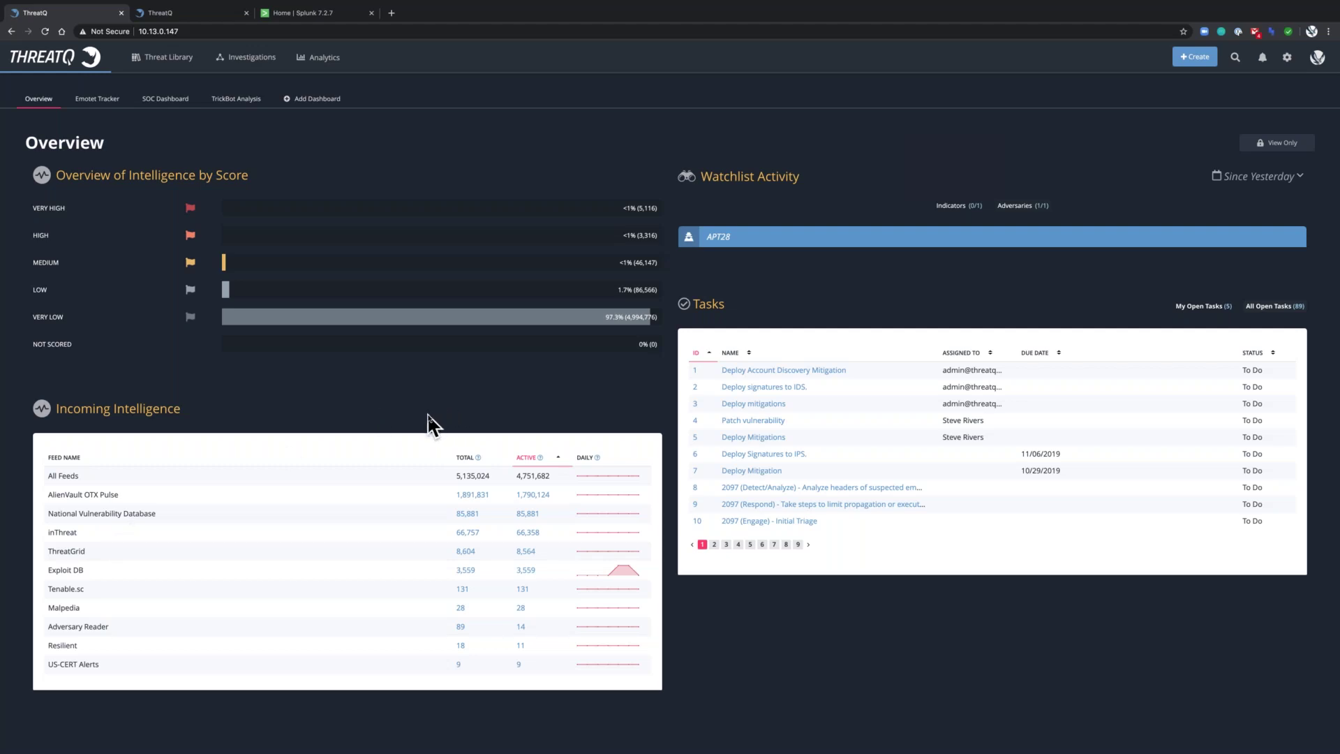
Open the scoring settings in Data Management and review the indicator source and attribute weightings
mouse_move(460, 462)
left_click(1286, 60)
left_click(1235, 116)
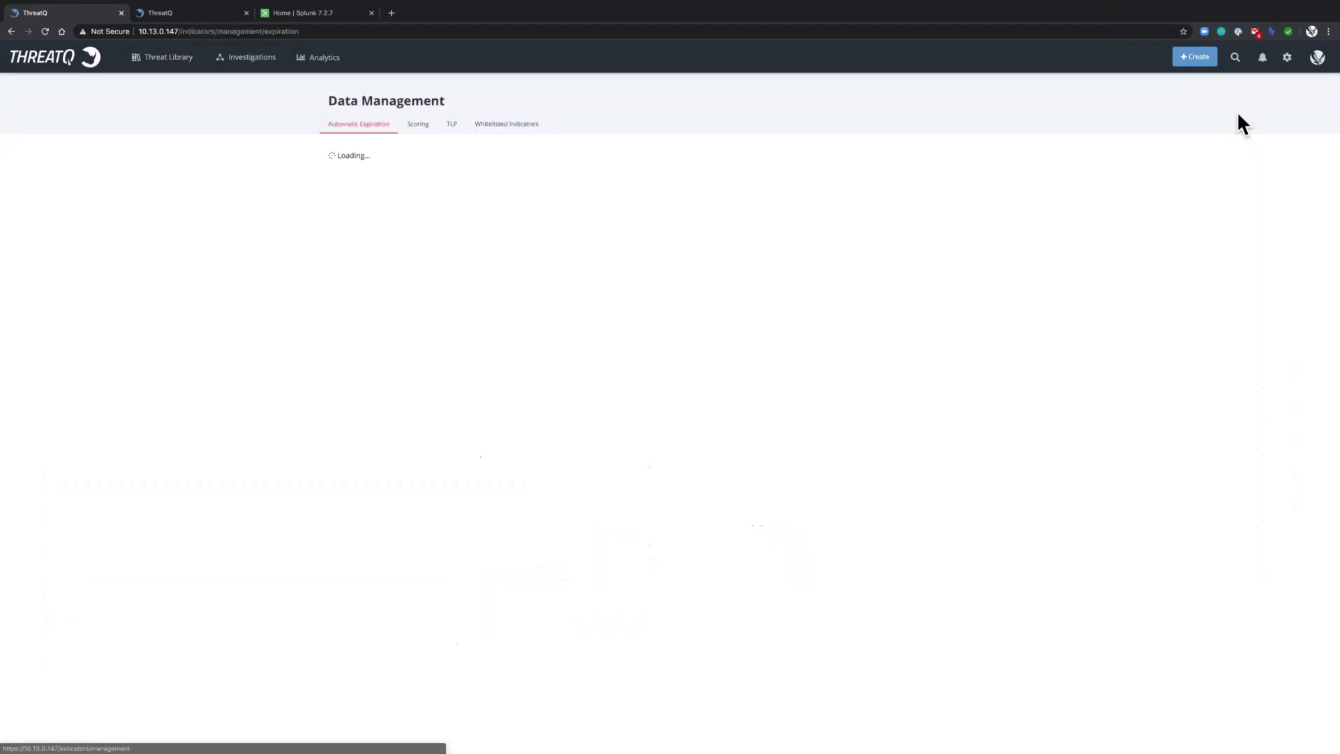
left_click(423, 125)
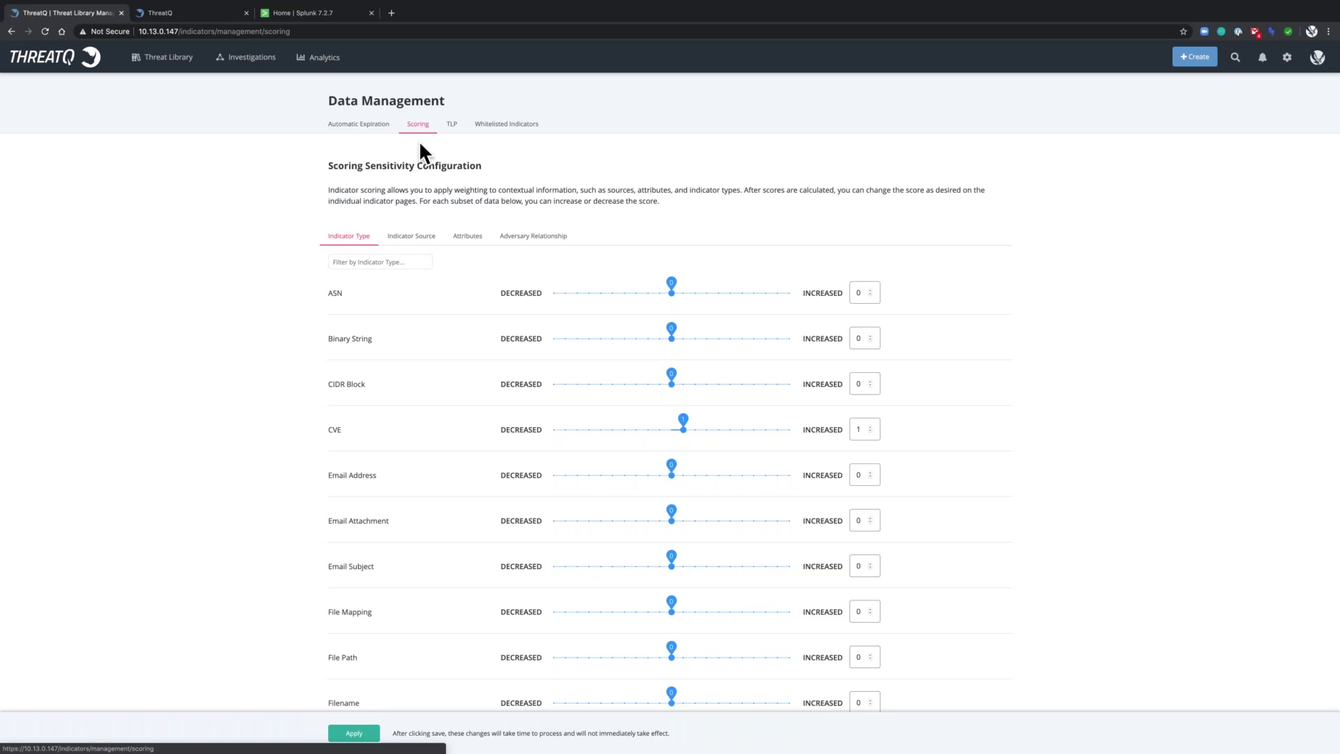
left_click(429, 235)
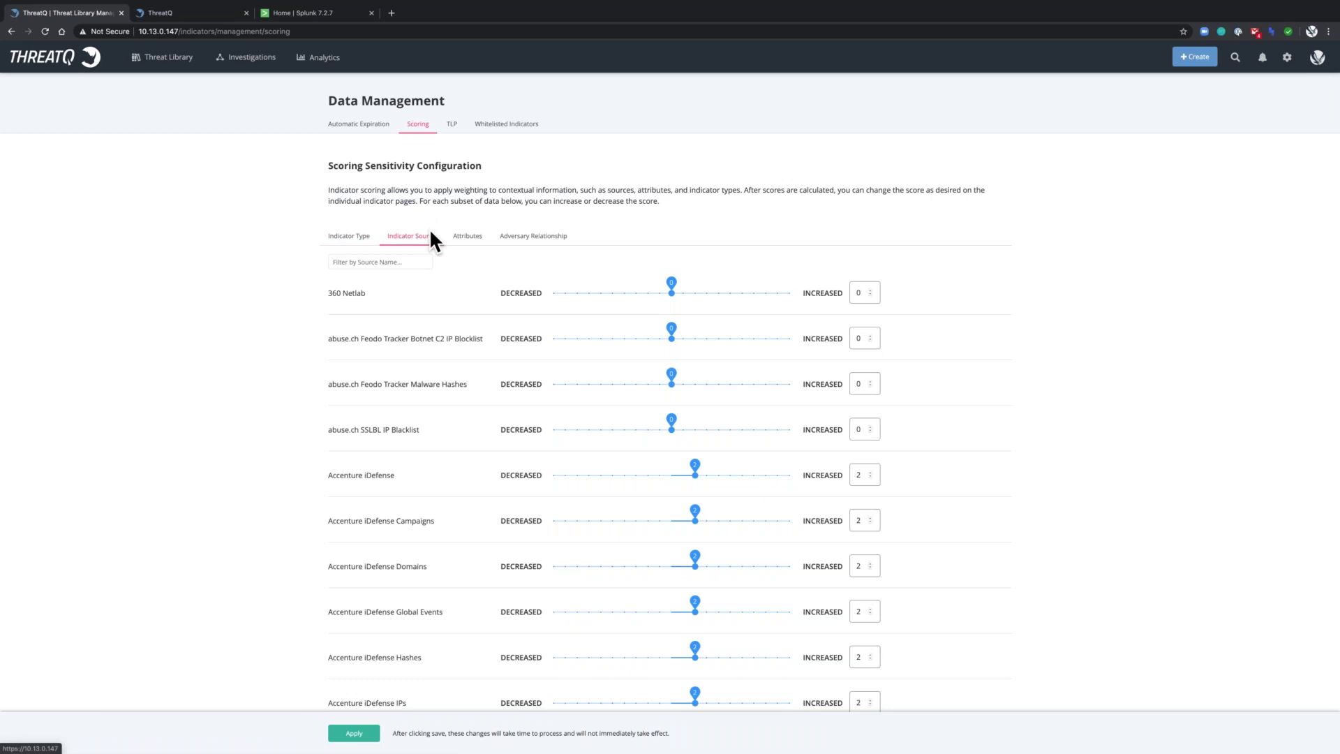
left_click(466, 241)
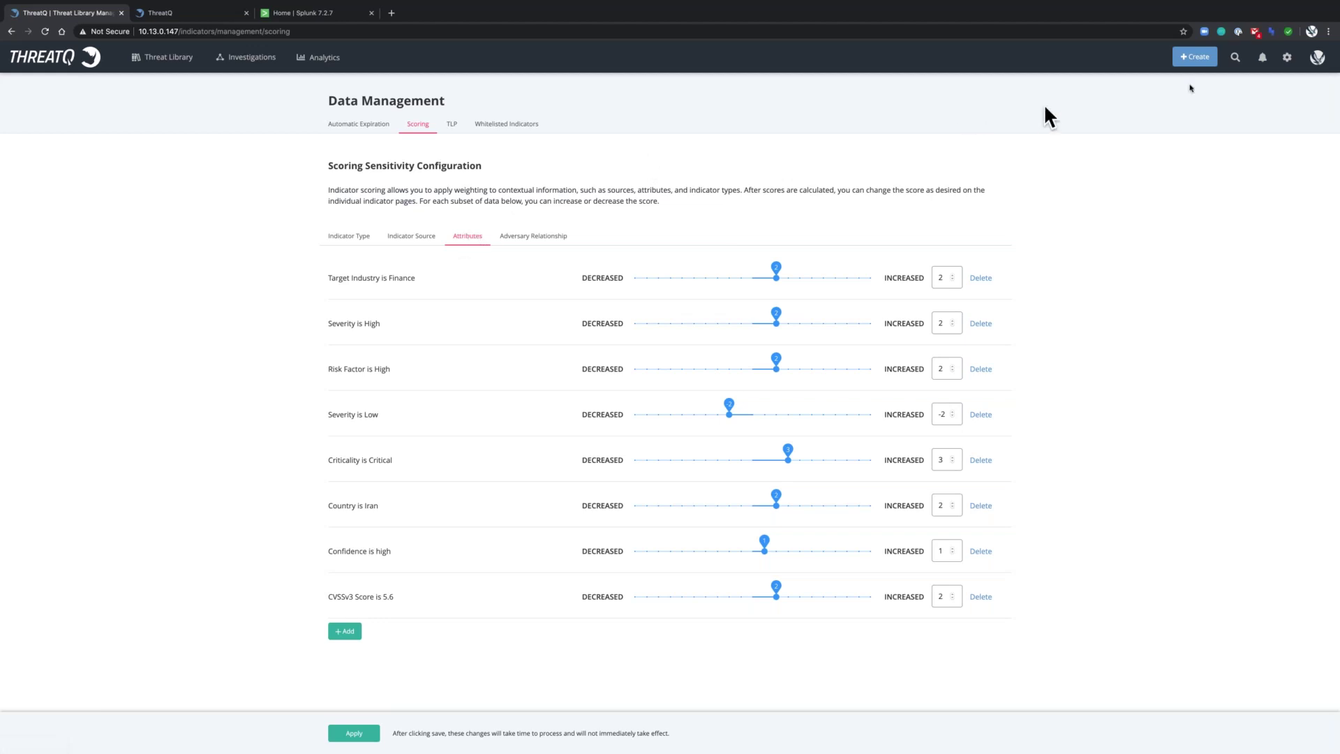
Open Operations Management, view the dialog for installing an operation package, and close it without uploading anything
left_click(1288, 60)
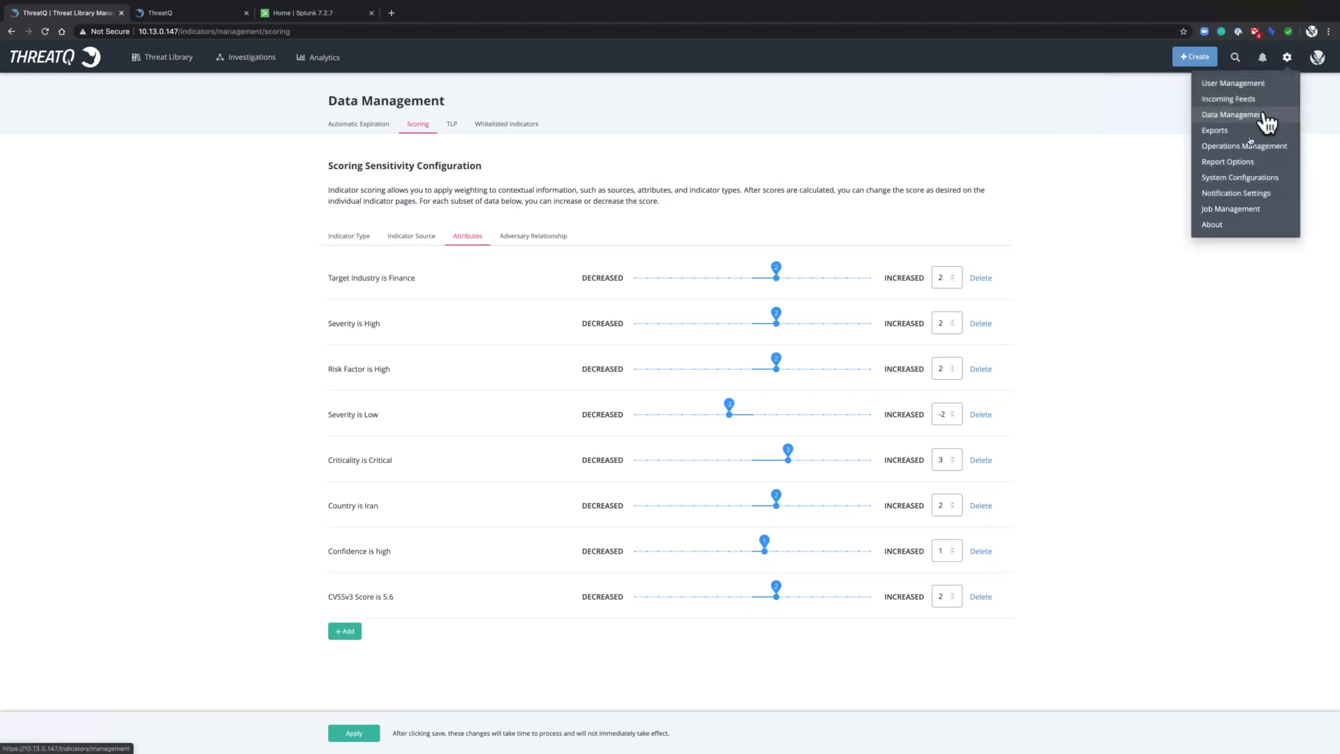
left_click(1238, 148)
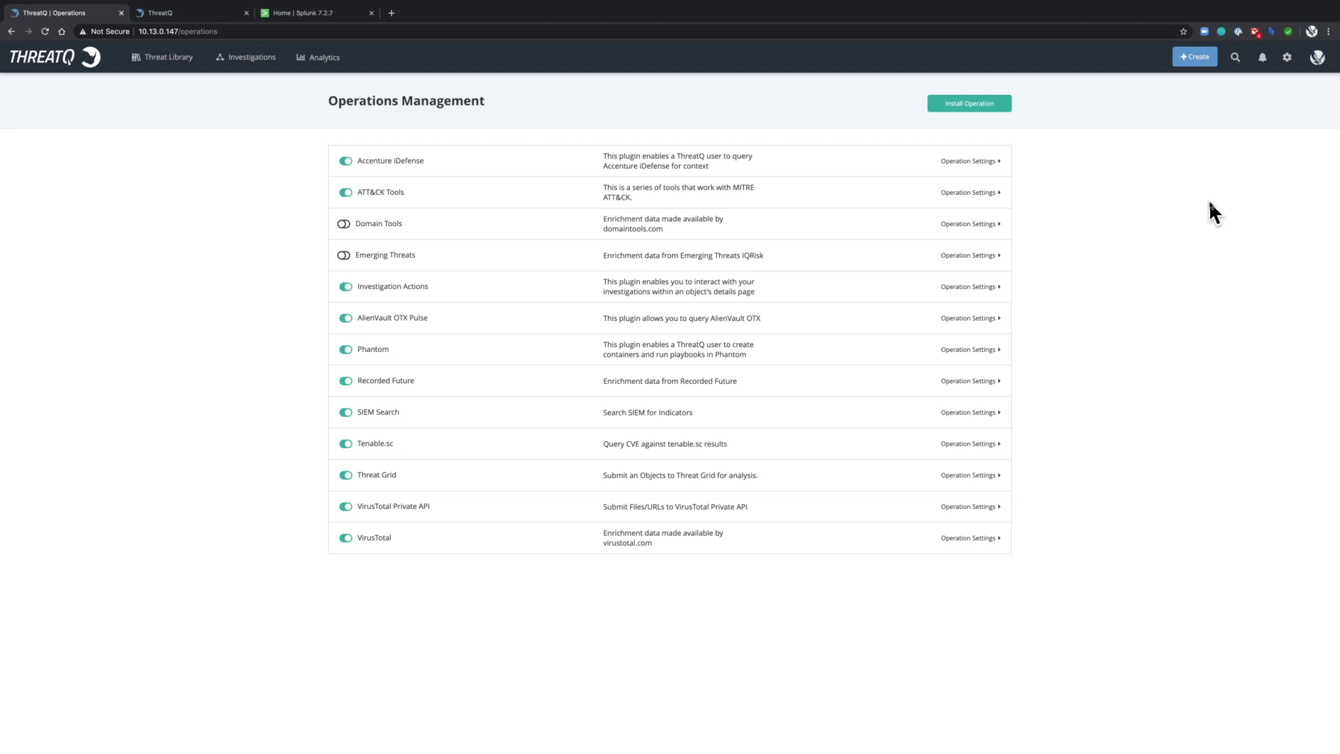
left_click(989, 104)
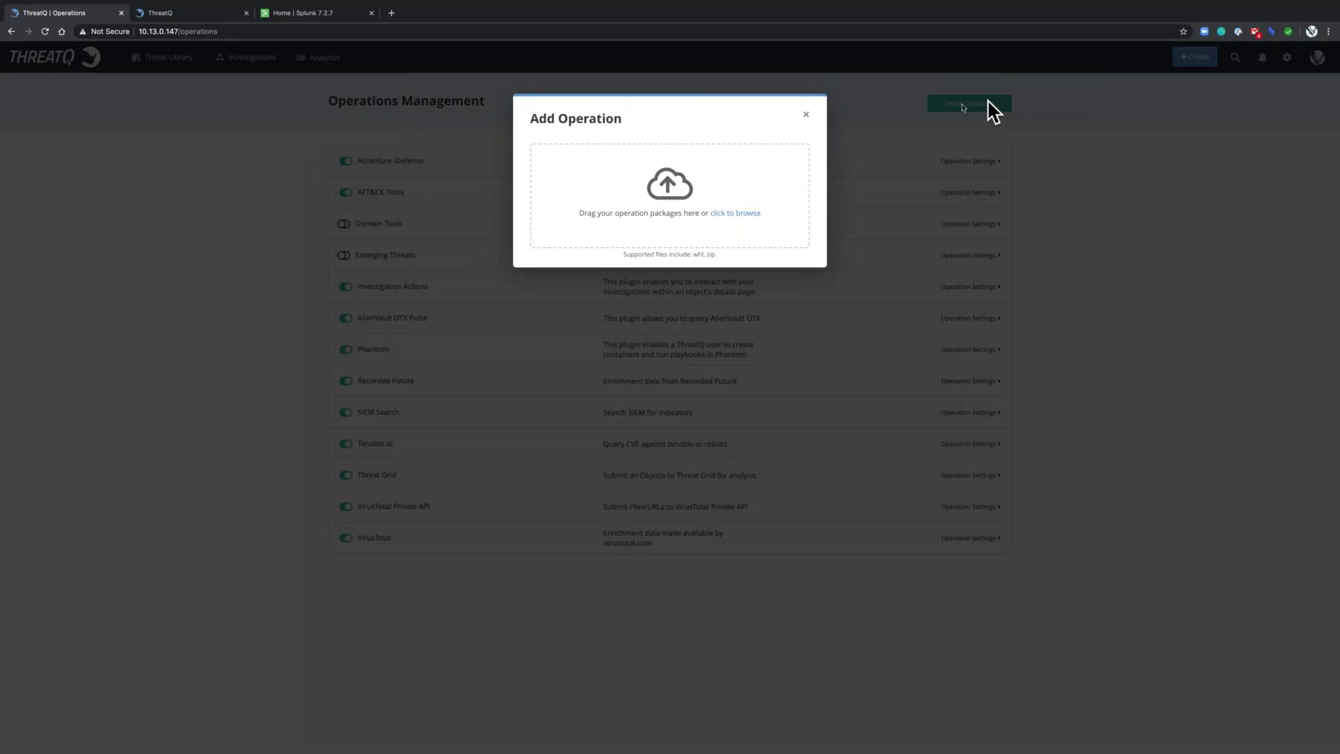
left_click(807, 114)
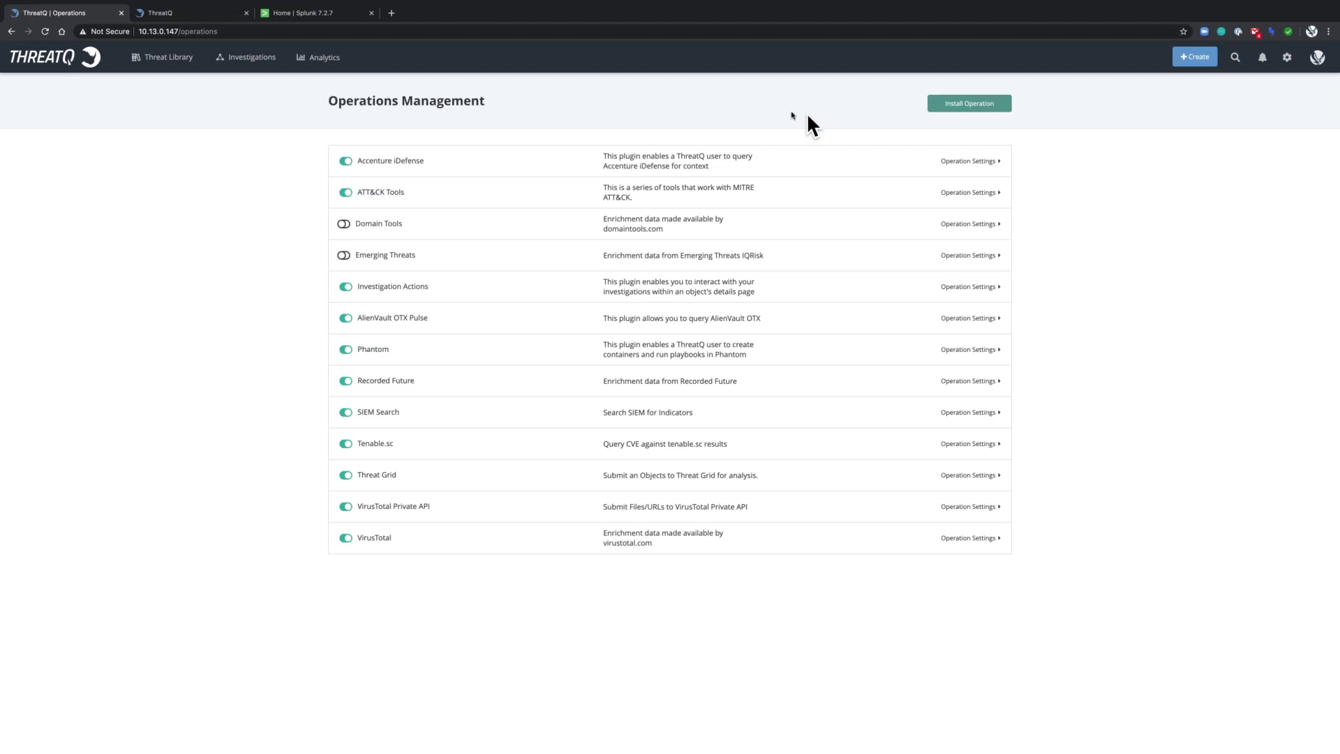
Return to the Overview dashboard and highlight the intelligence score rows from Very High down to Low
left_click(28, 70)
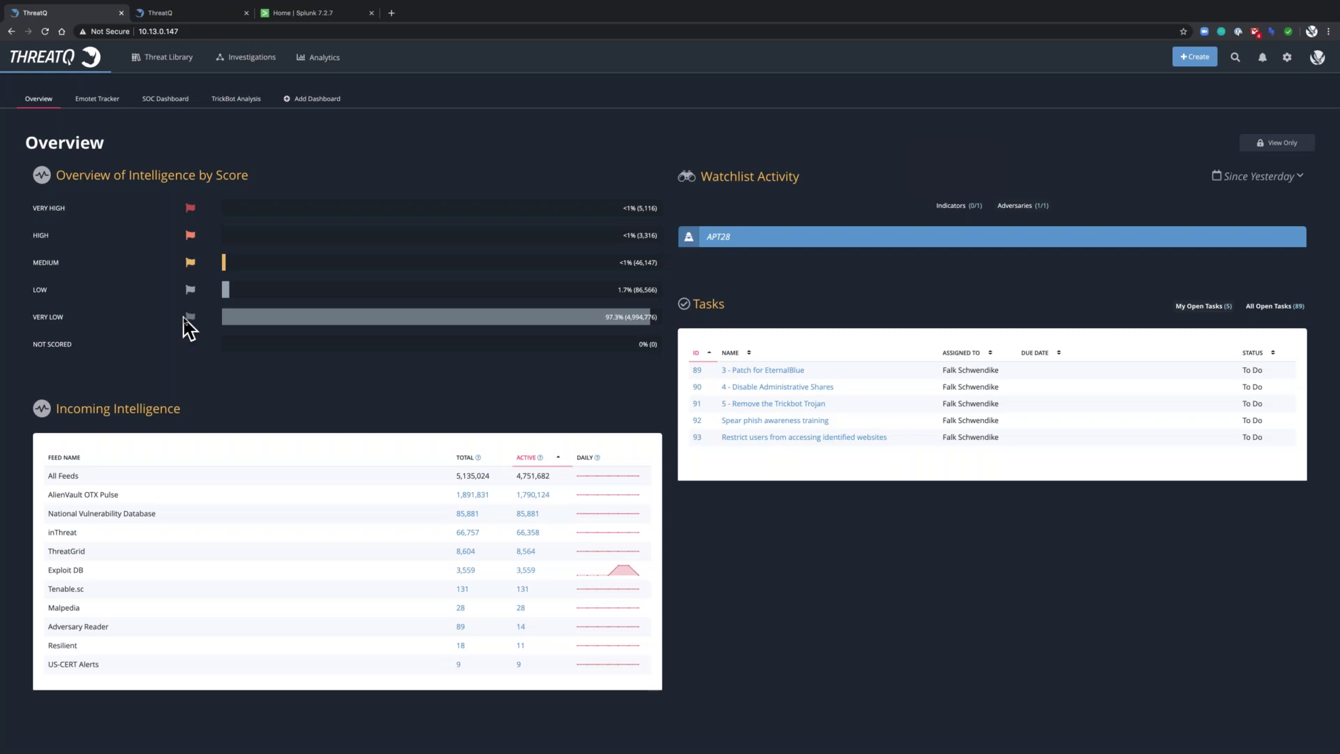
triple_click(48, 208)
left_click_drag(33, 295, 48, 295)
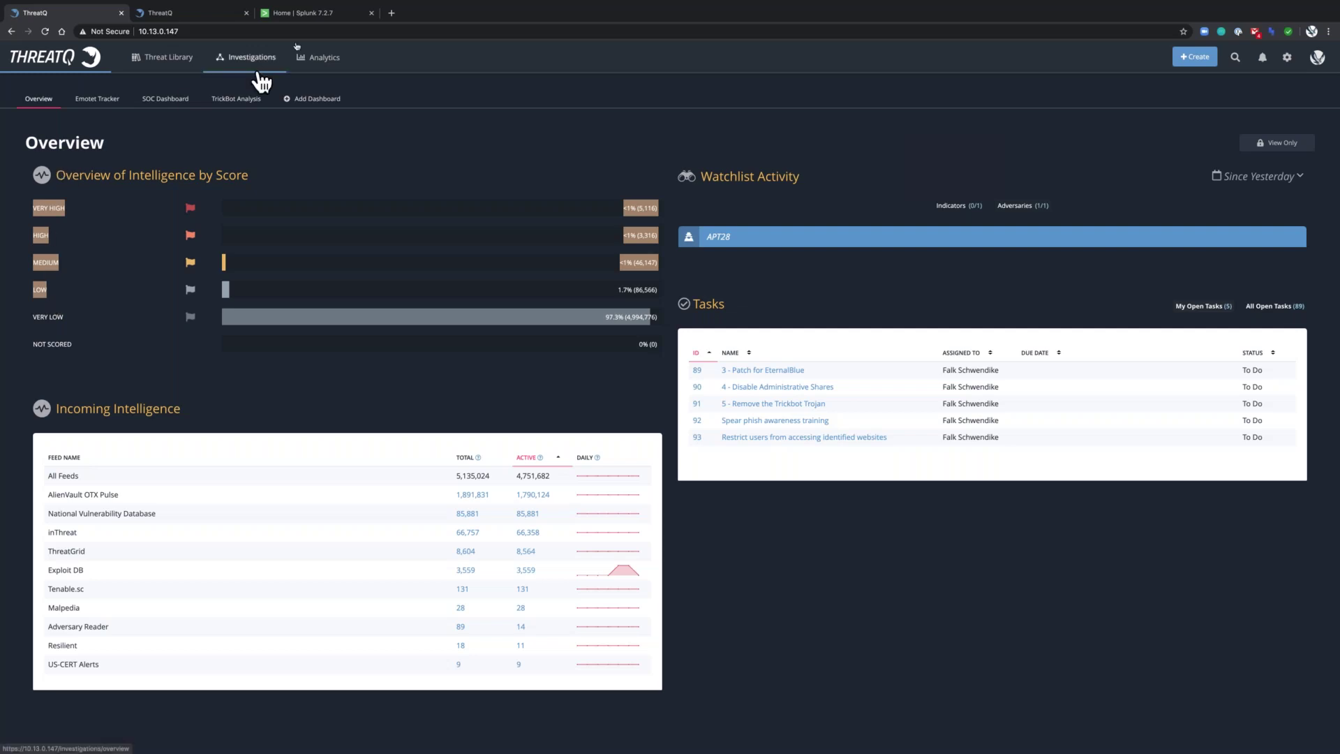
Switch to Splunk and examine the Threat Dashboard's indicator totals, distribution charts and indicator tables
left_click(310, 14)
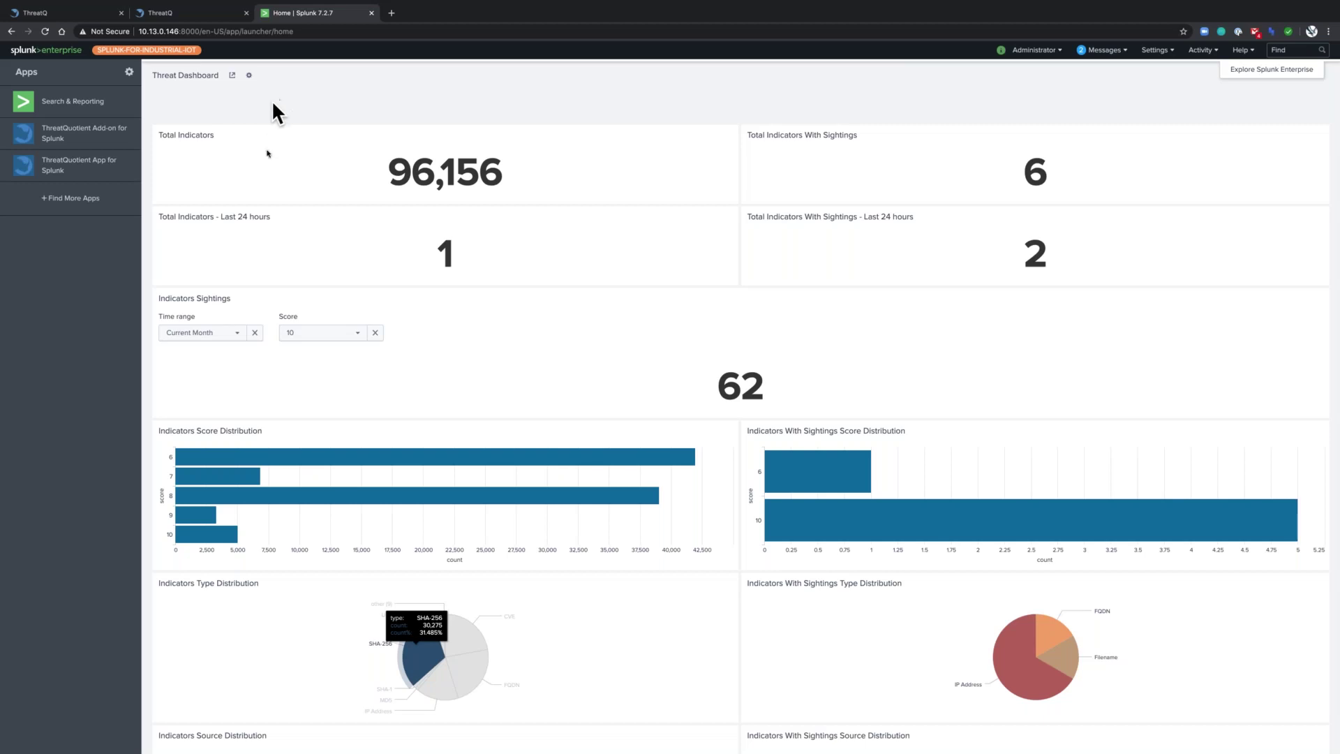
scroll(274, 169, "down", 2)
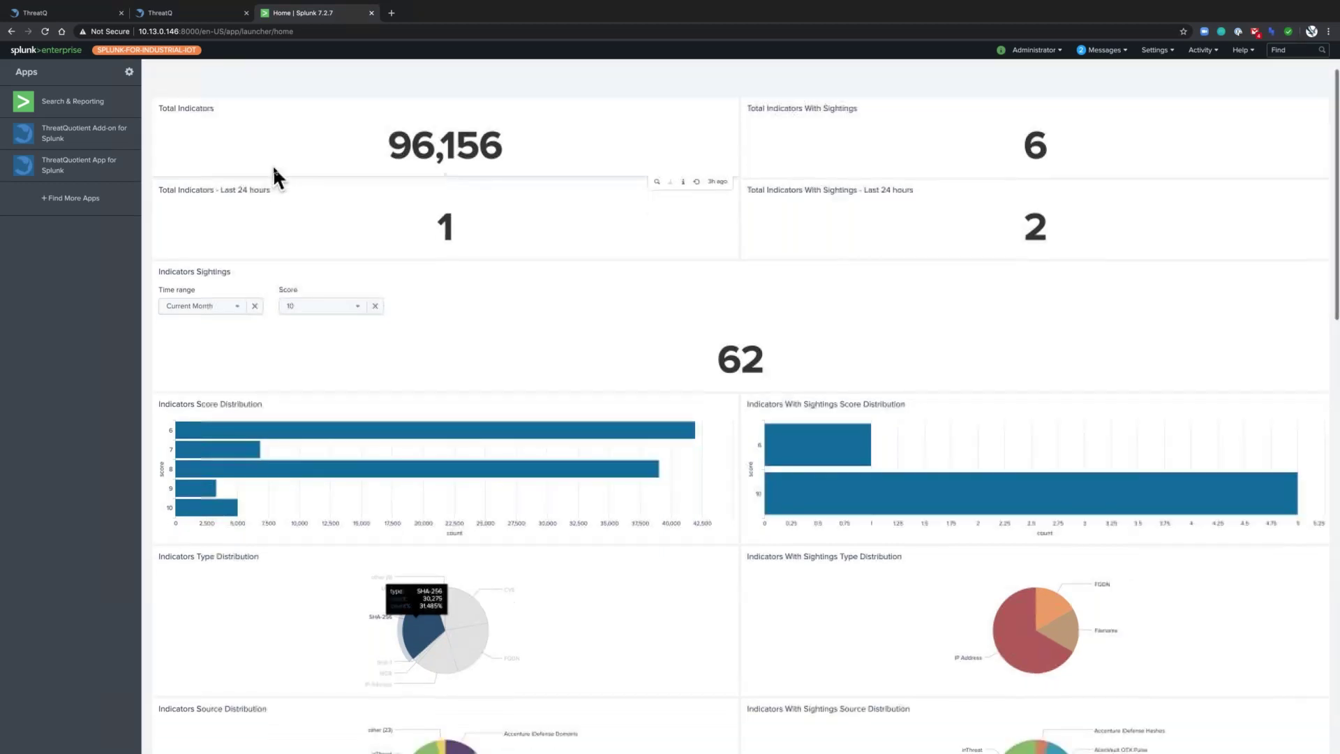
scroll(272, 164, "down", 3)
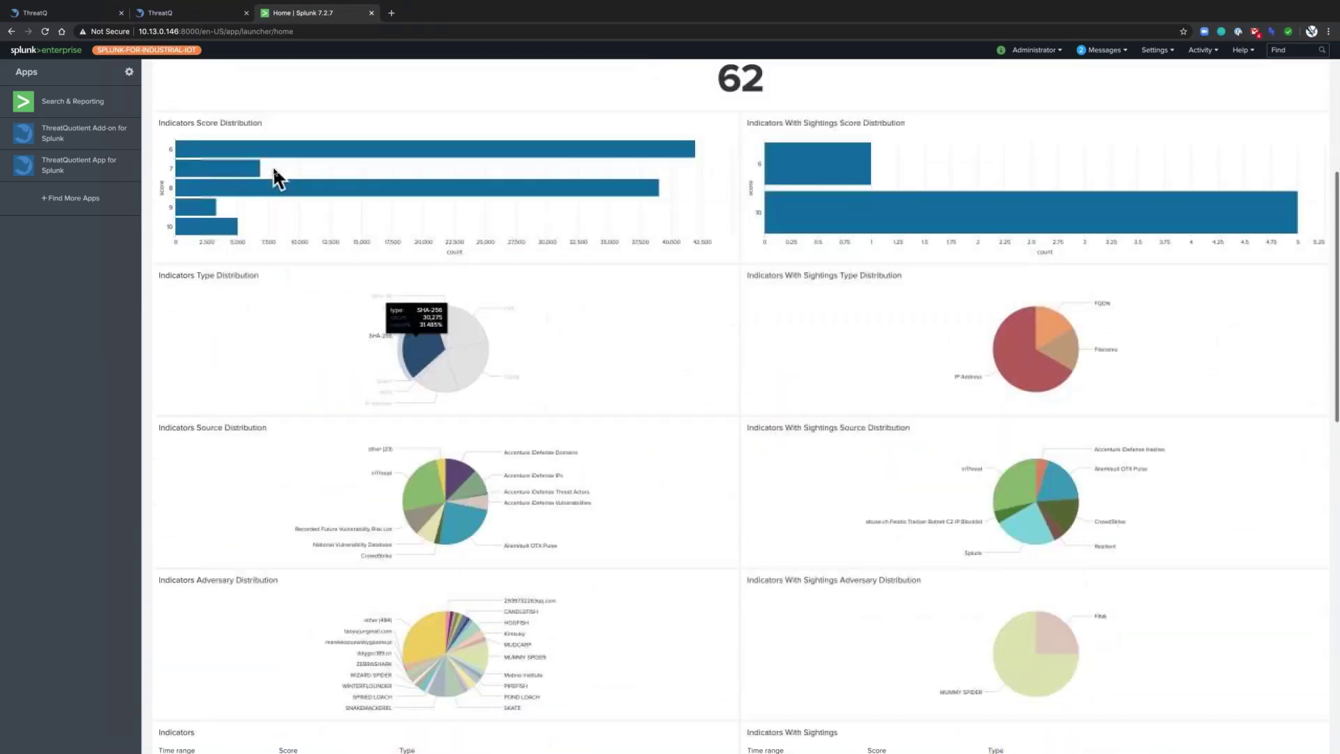
scroll(251, 377, "down", 2)
scroll(252, 381, "down", 2)
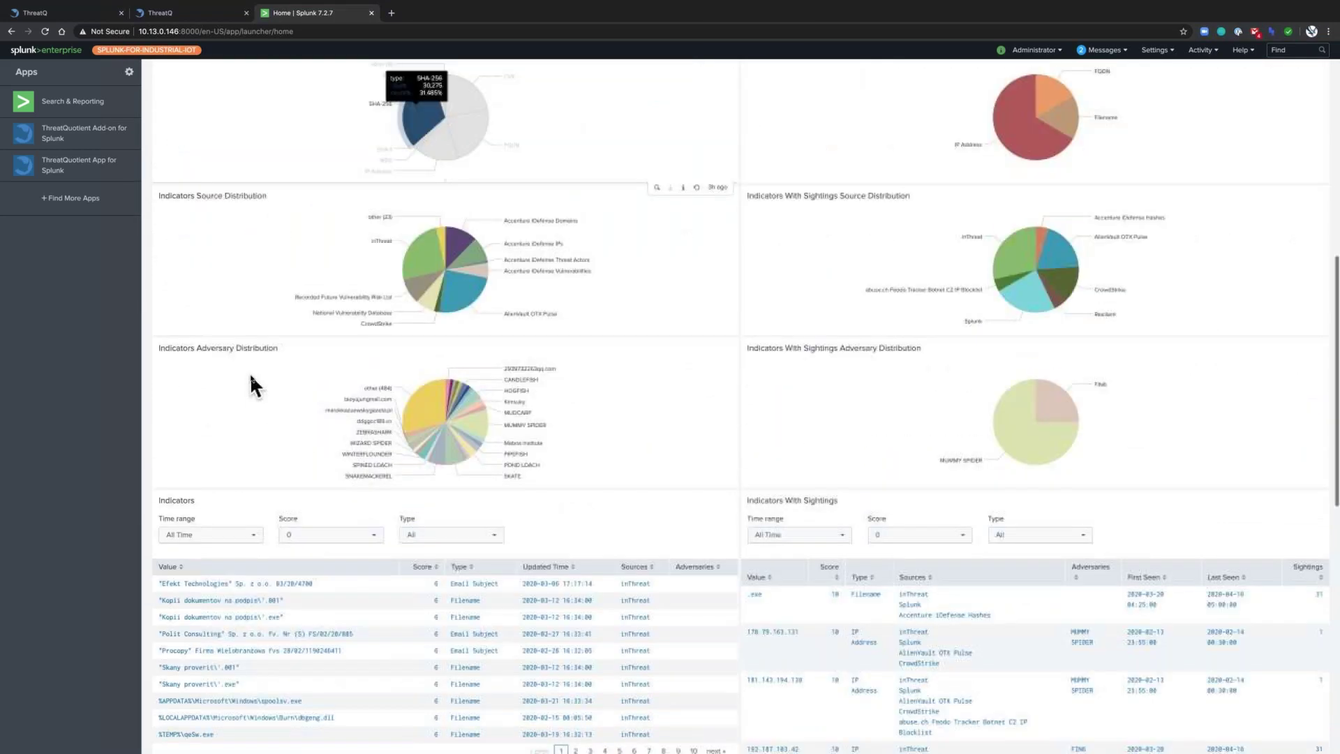
scroll(252, 380, "down", 1)
scroll(250, 377, "down", 1)
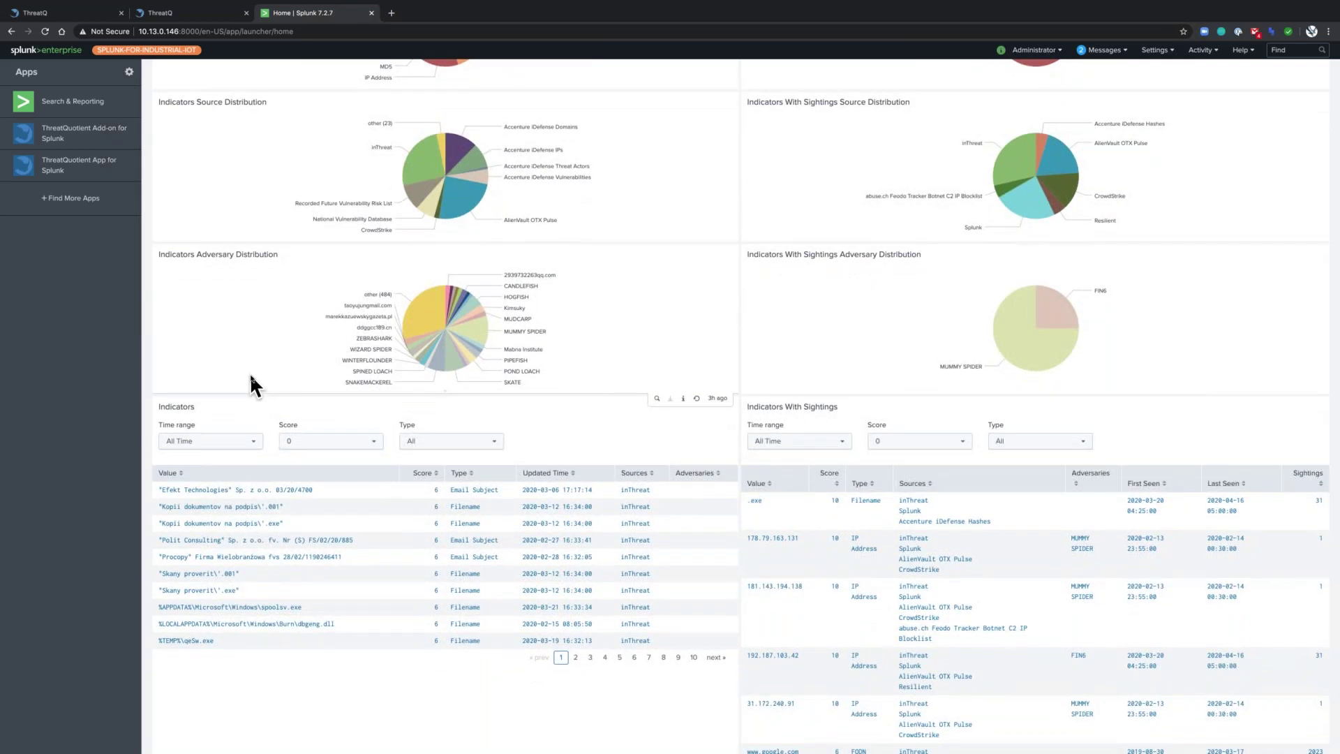
scroll(250, 377, "up", 5)
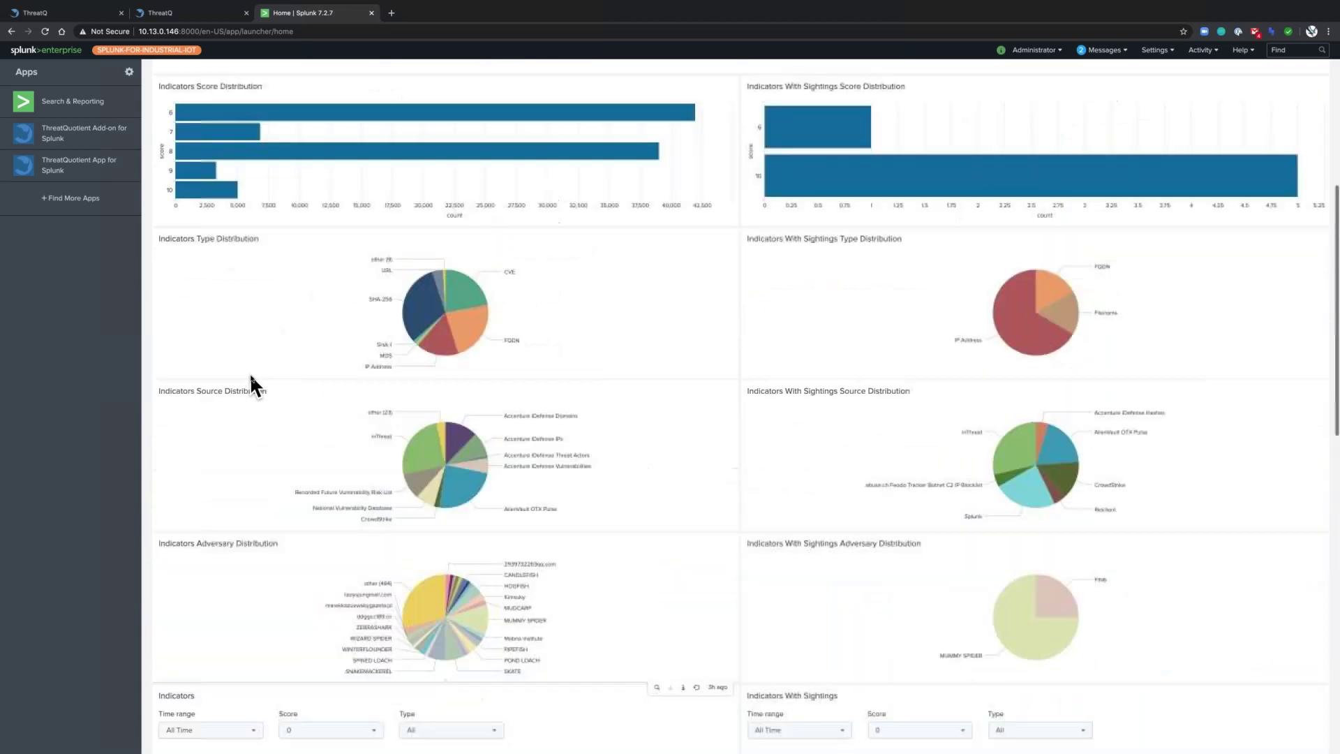
scroll(250, 375, "up", 5)
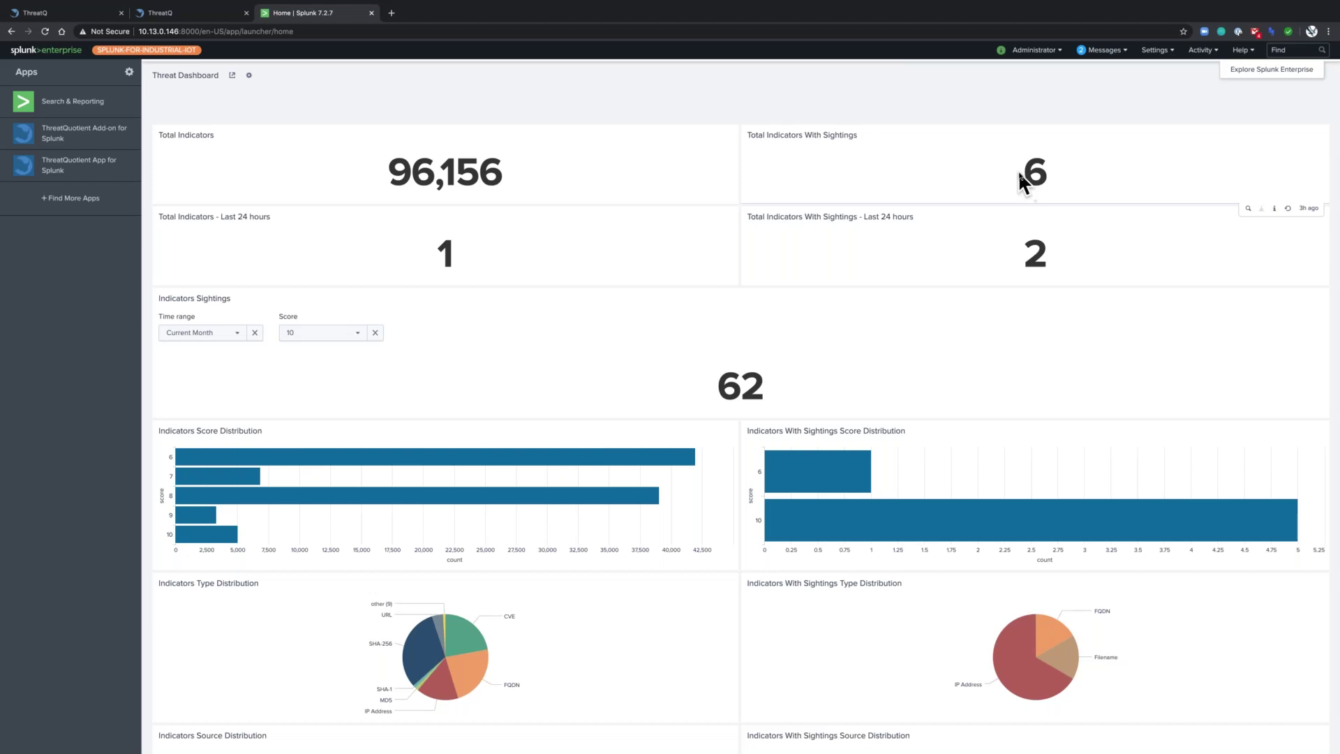
Switch back to ThreatQ and open the Splunk sighting of indicator 179.189.241.254 from the new events list
left_click(96, 15)
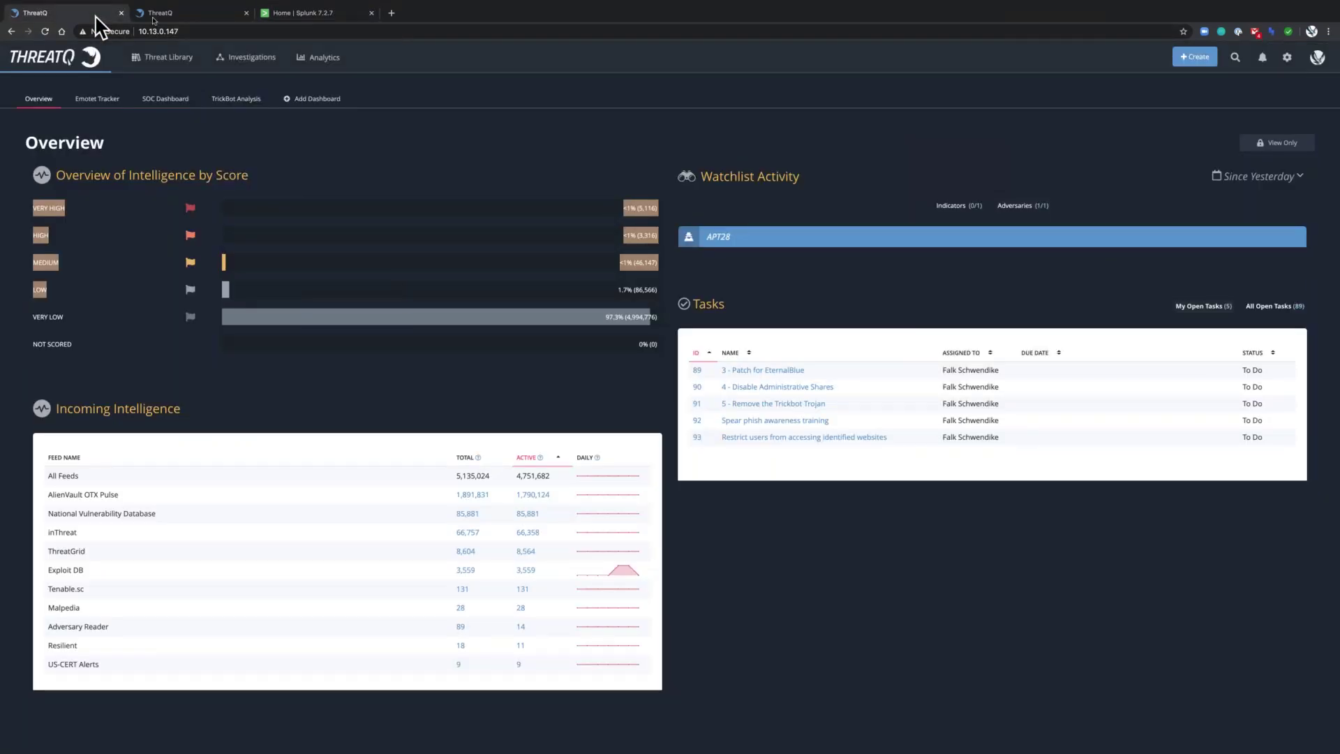
left_click(319, 63)
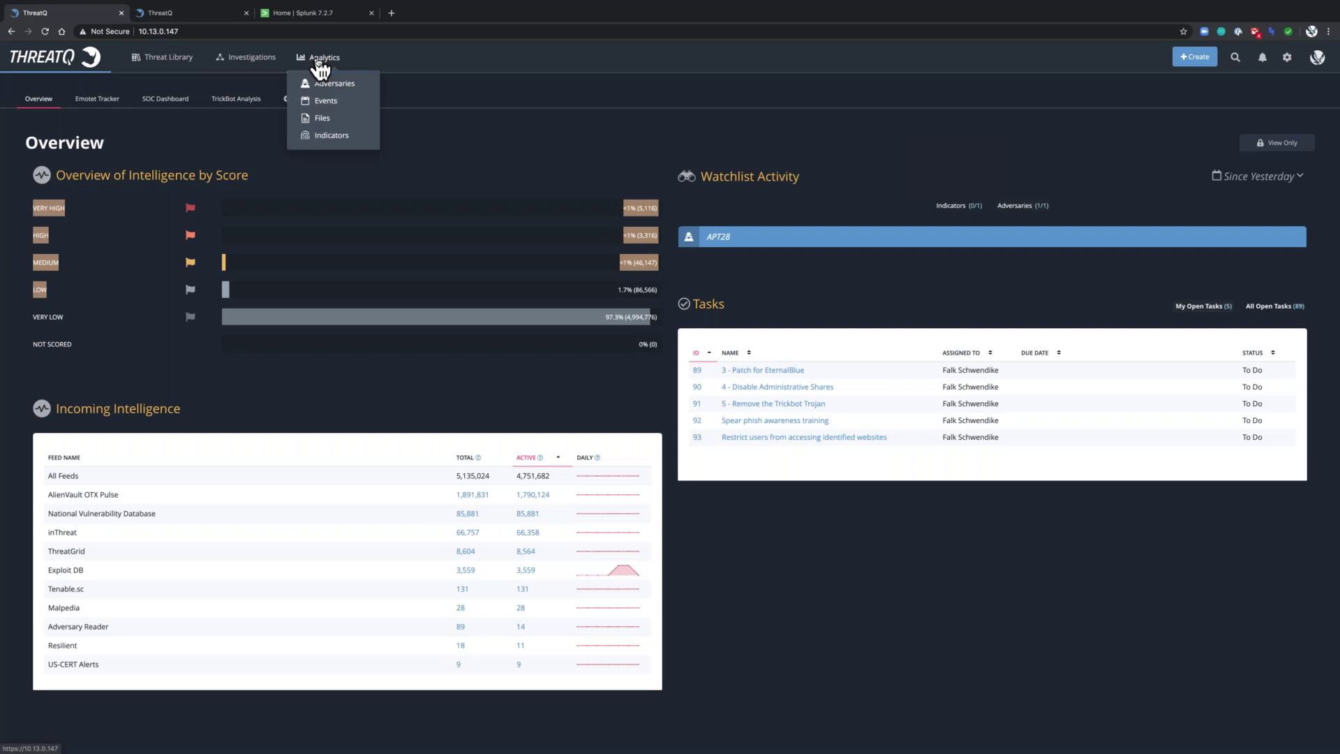
left_click(332, 102)
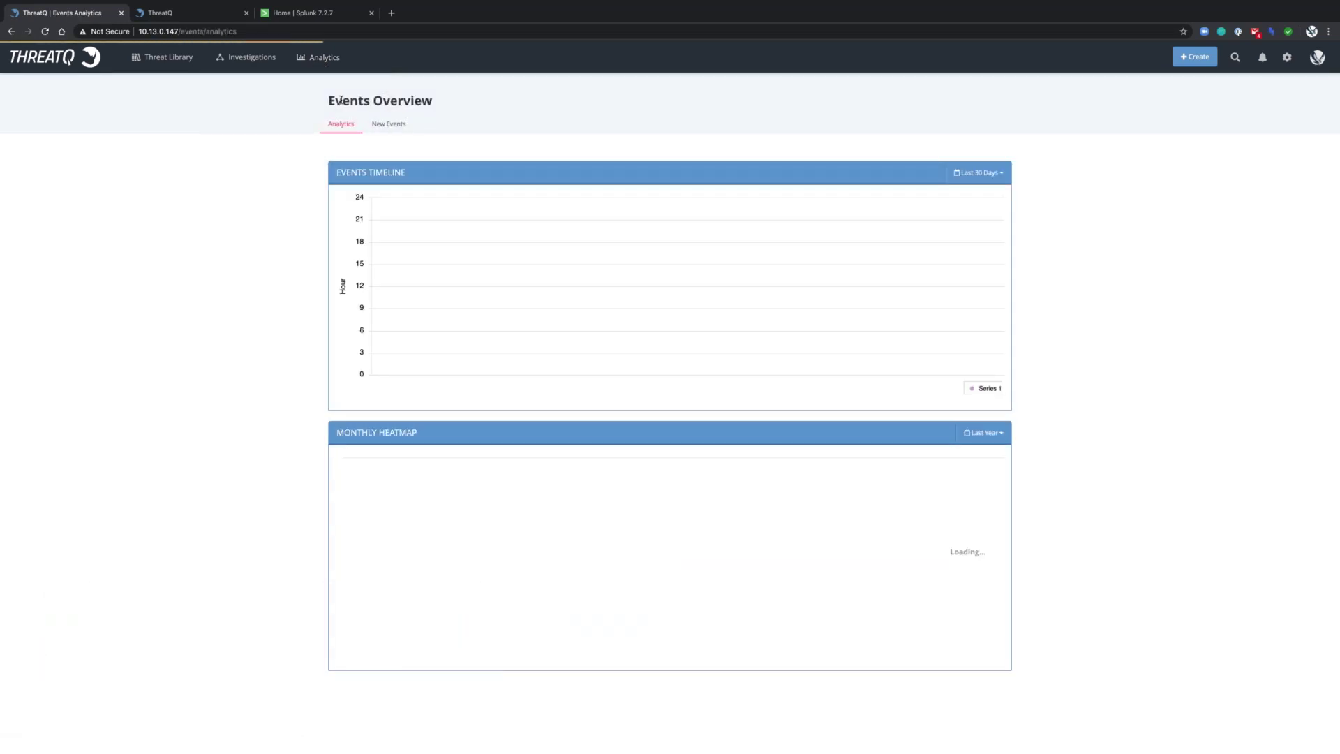
left_click(390, 126)
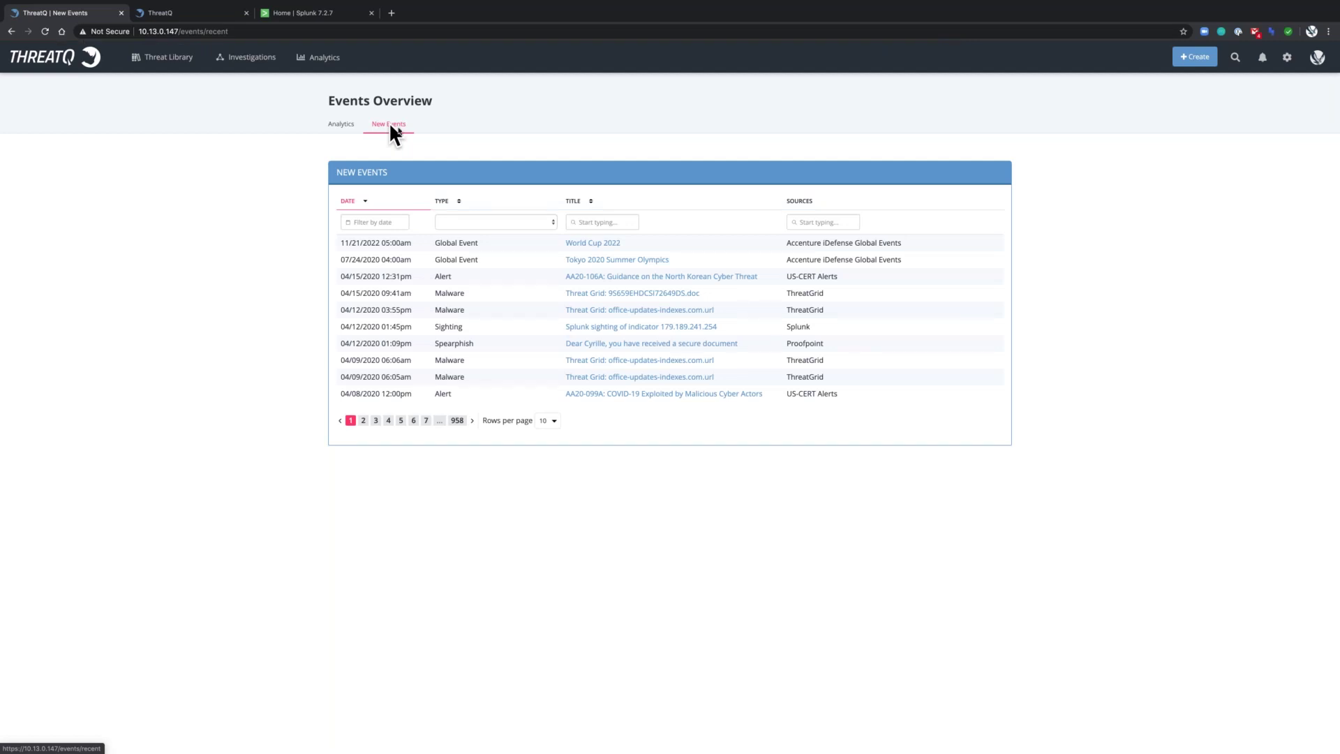
left_click(636, 327)
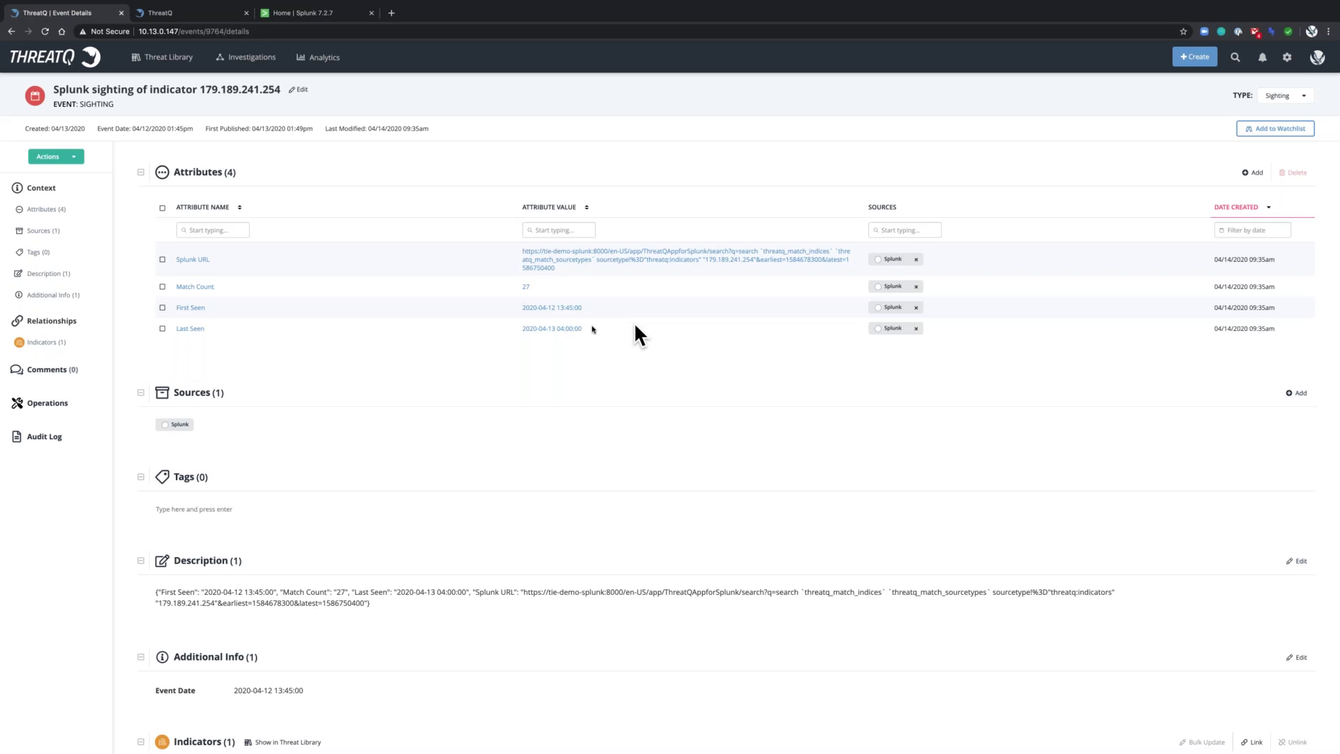
Run the Investigation Actions: Add operation to add this sighting event to the investigation Webinar: CTI "Top Gun Style"
scroll(350, 545, "down", 3)
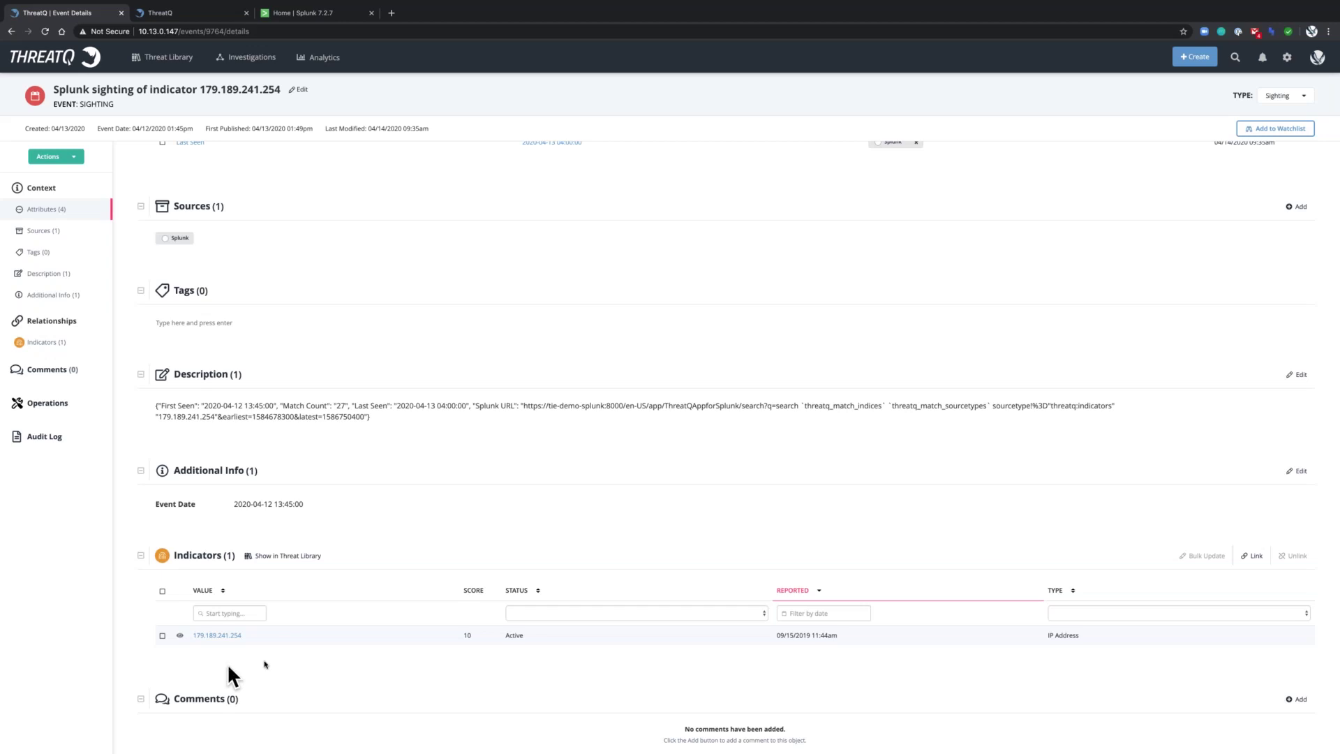
scroll(316, 648, "down", 4)
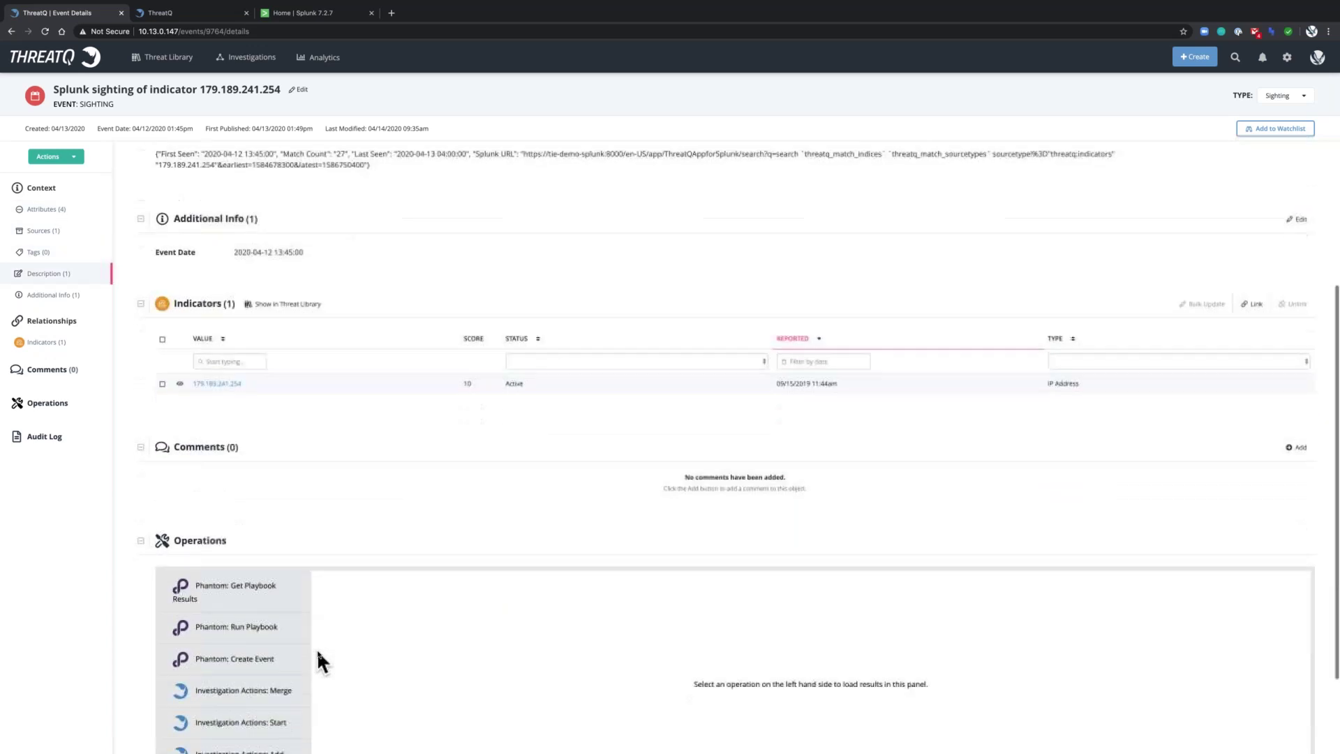
scroll(316, 648, "down", 1)
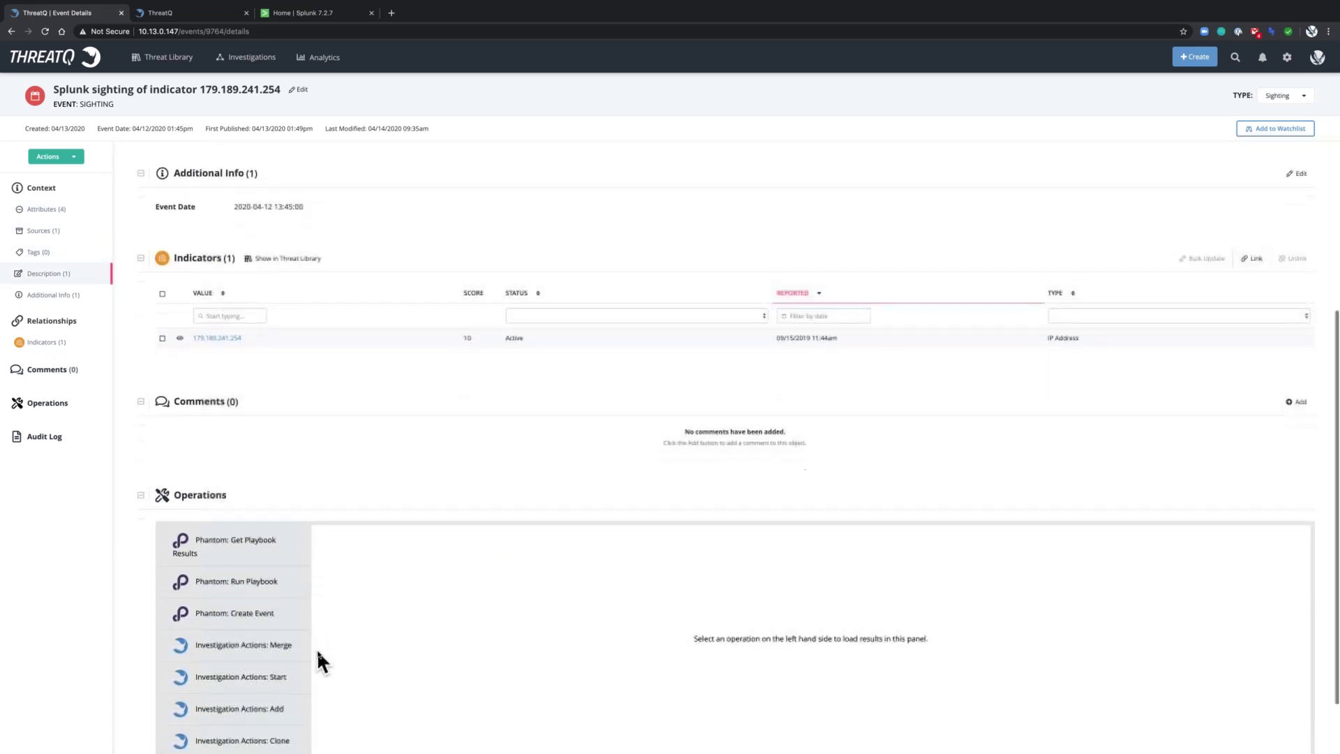
left_click(250, 698)
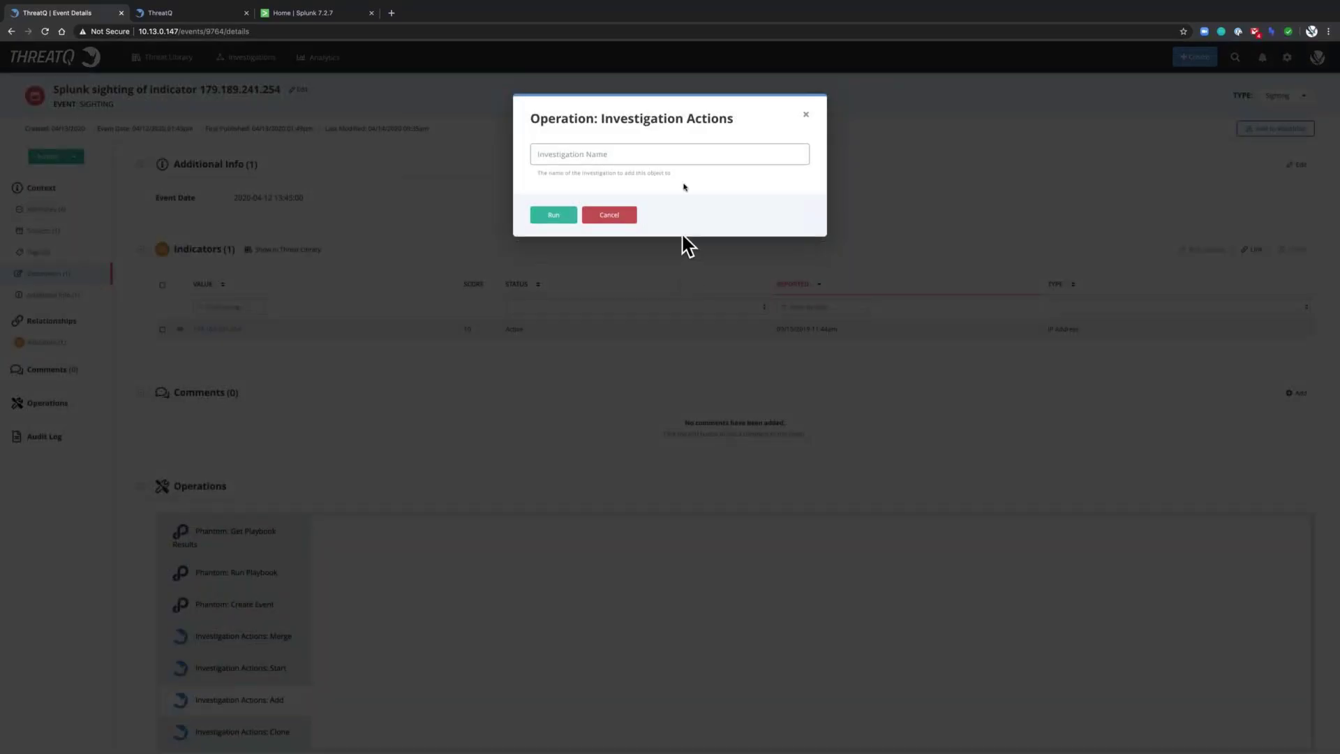
left_click(671, 154)
type("Webinar: CTI \"Top Gun Style\"")
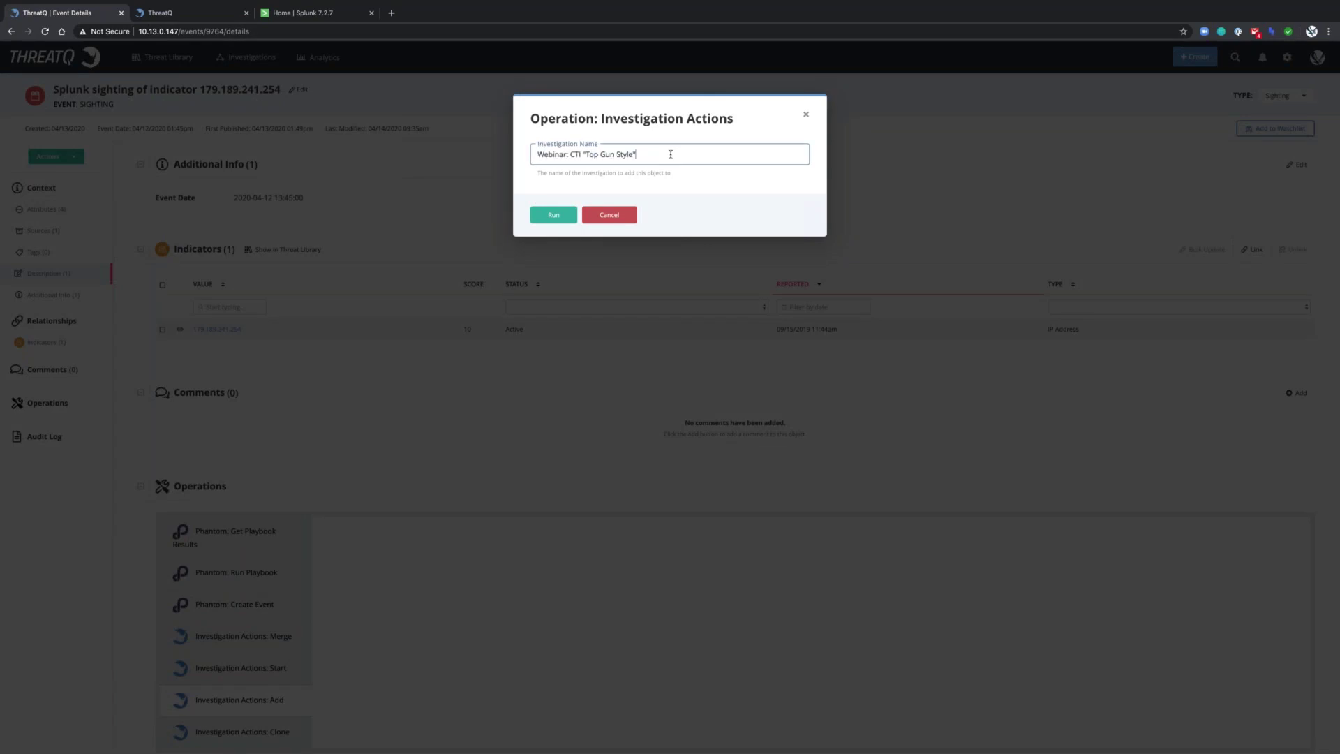
left_click(559, 215)
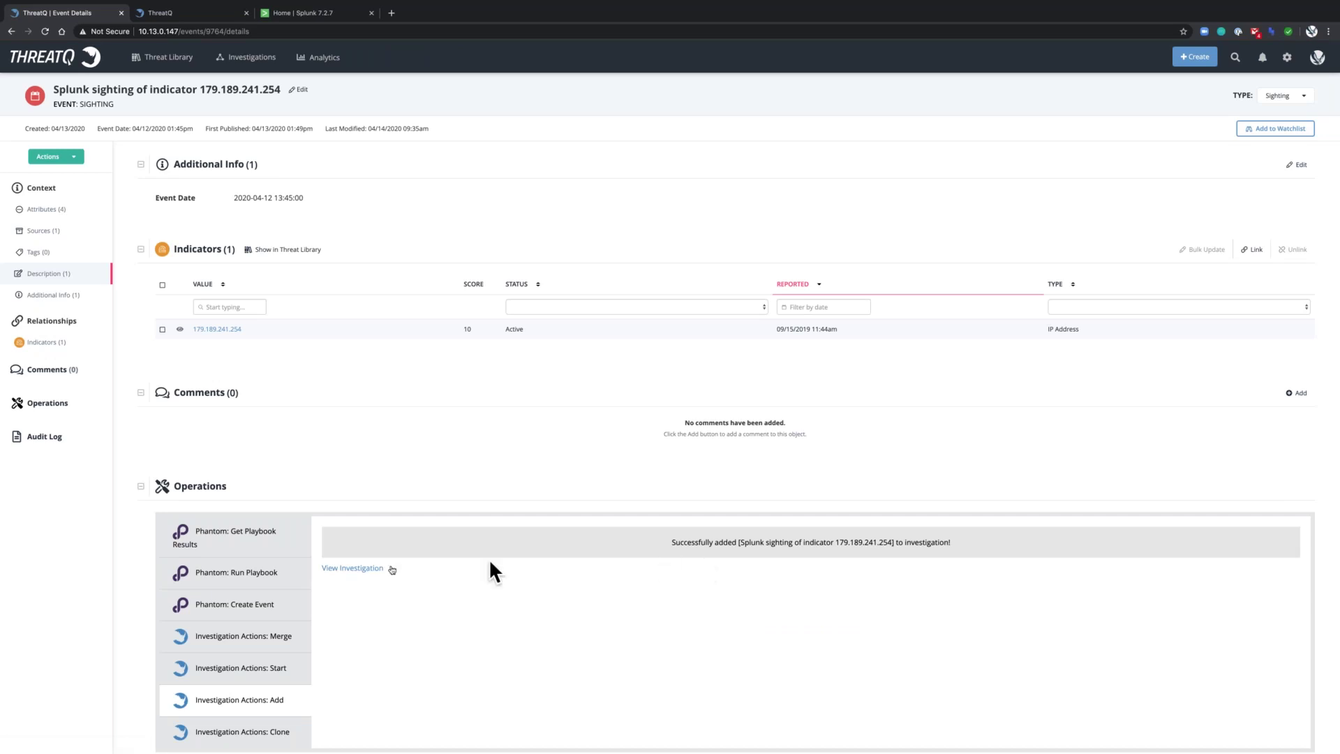
Open the investigation's workbench, select the Splunk sighting node, and expand its related attributes and indicators
left_click(361, 574)
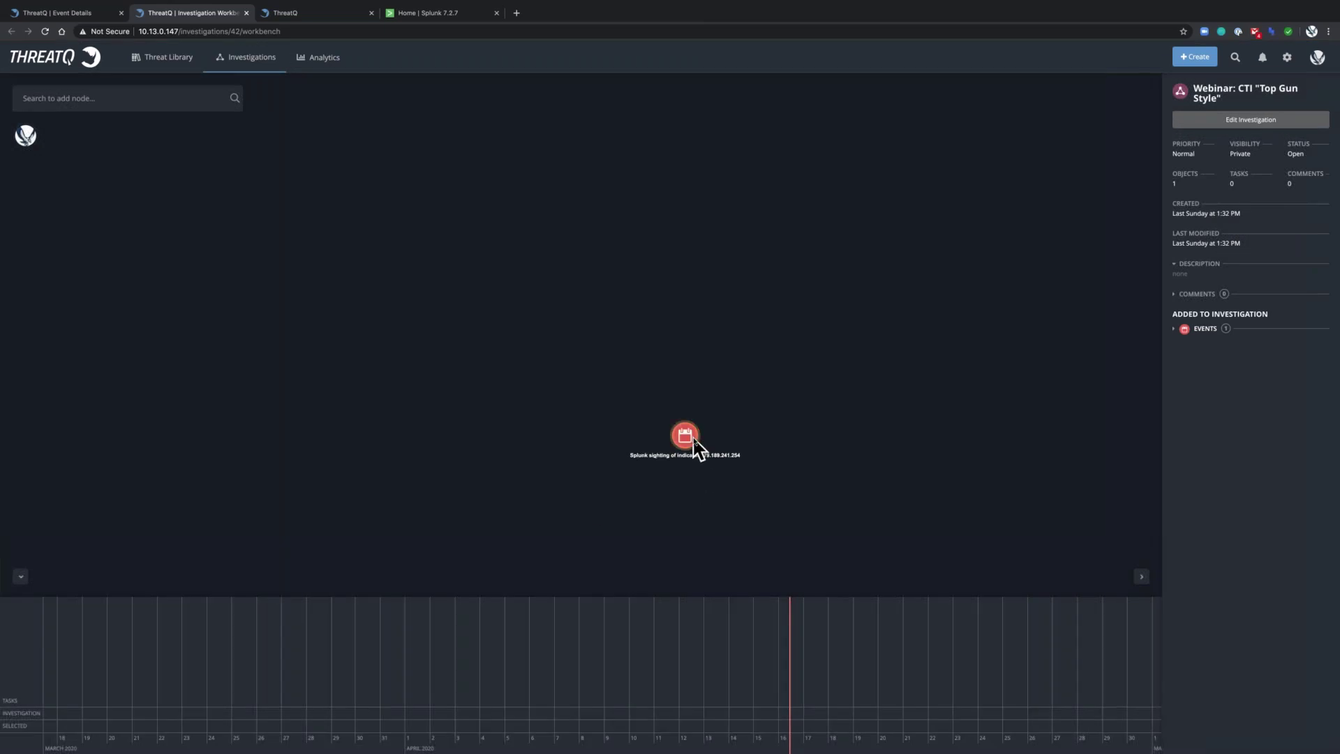
left_click(696, 445)
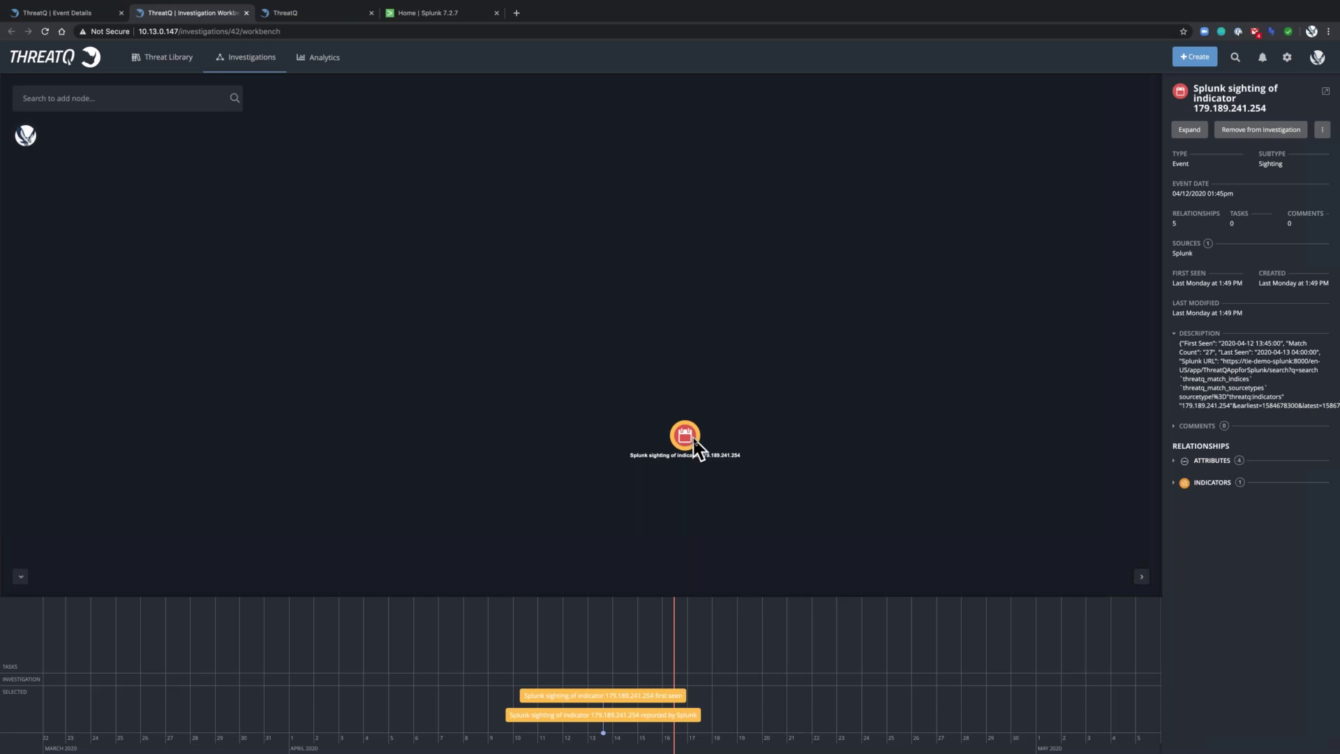
left_click(1176, 462)
left_click(1179, 566)
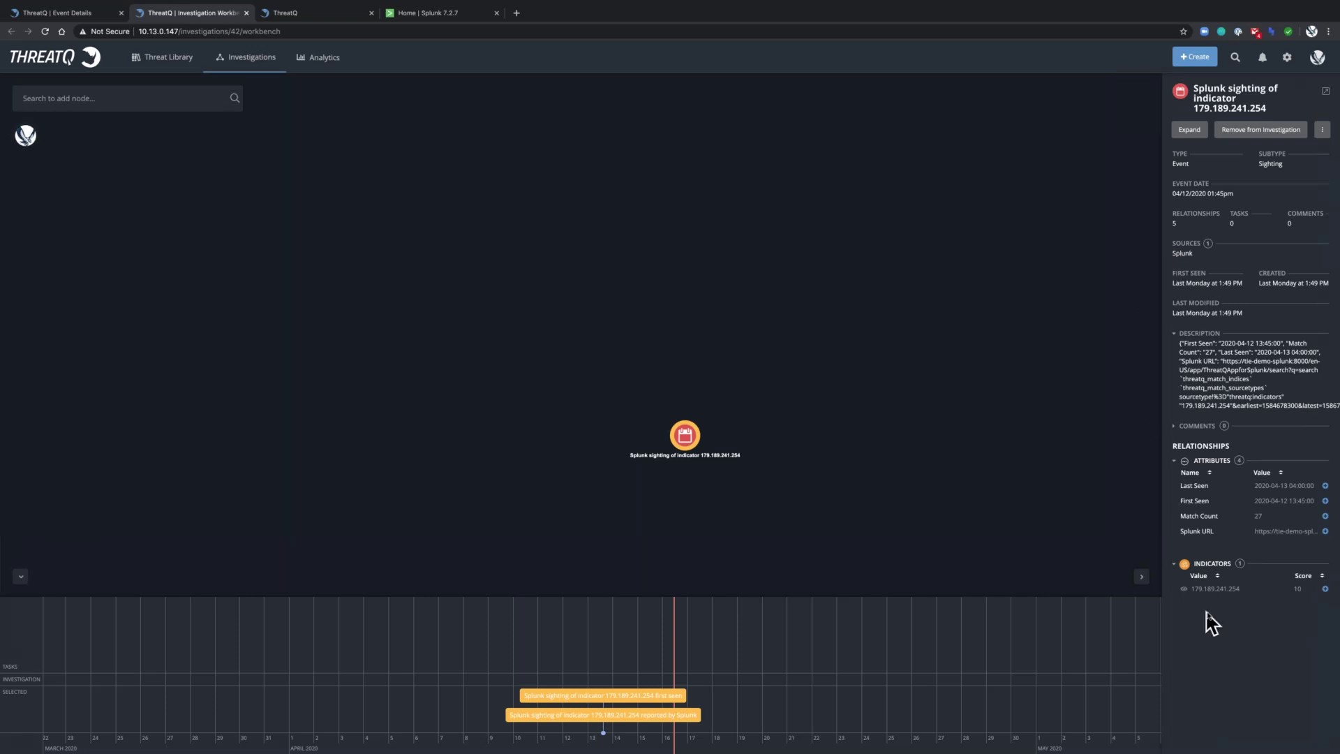
Add the related indicator 179.189.241.254 to the graph, select it, and move its node above the sighting event
left_click(1325, 589)
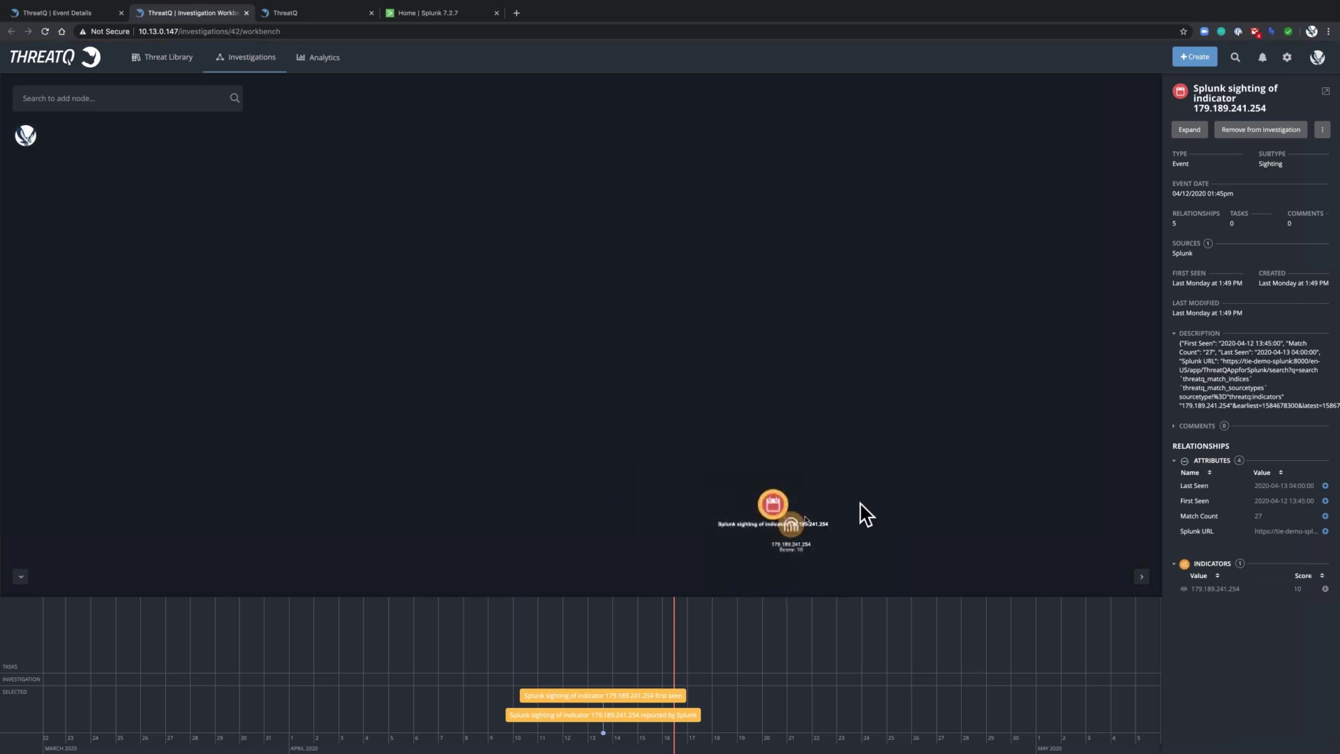
left_click(793, 537)
left_click_drag(796, 541, 661, 314)
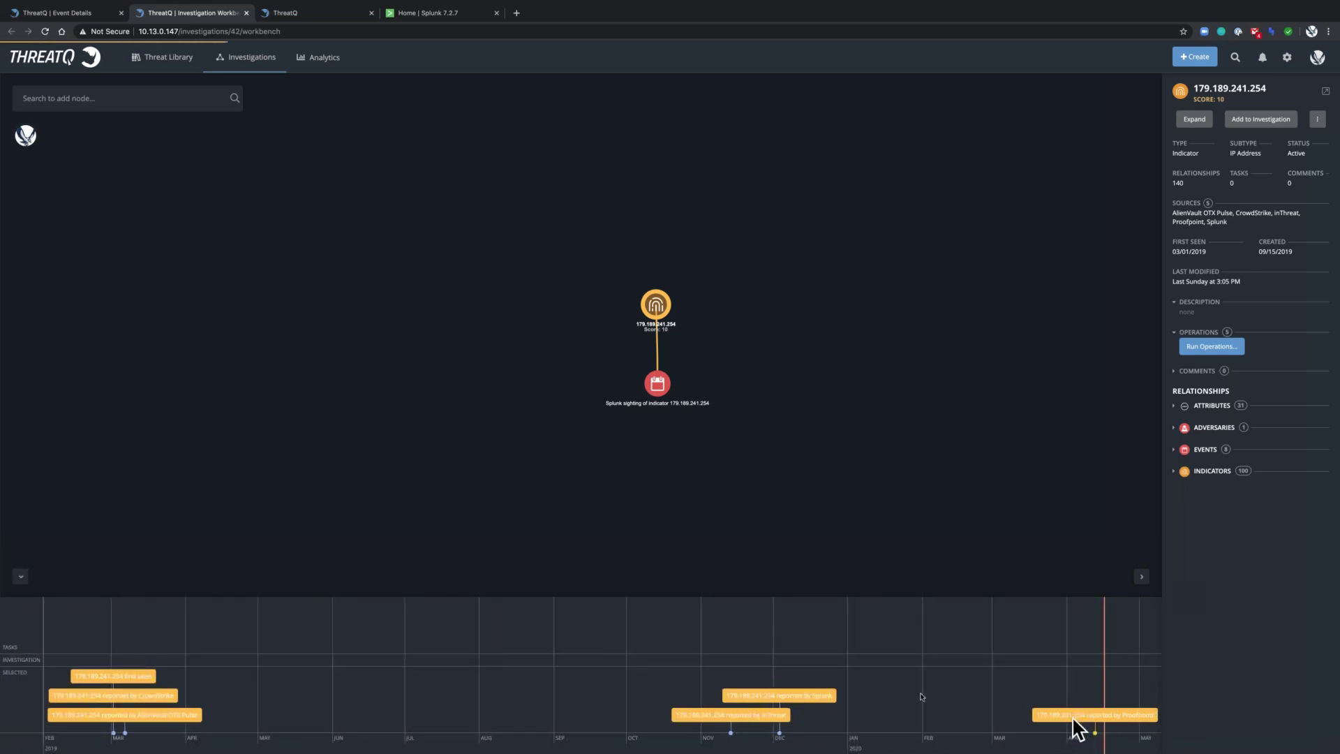
View the indicator's "reported by Splunk" timeline entry and expand its list of related events
left_click(800, 696)
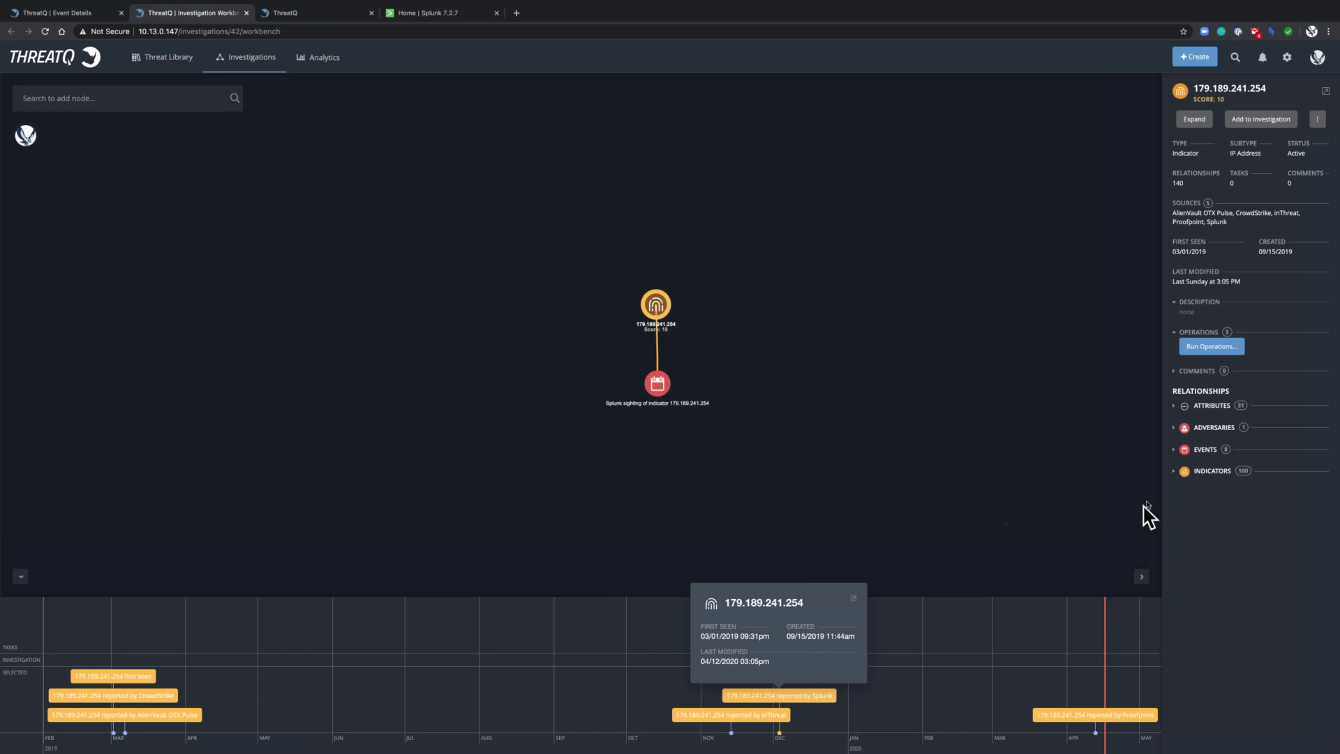
left_click(1176, 452)
left_click(1175, 455)
left_click(1175, 455)
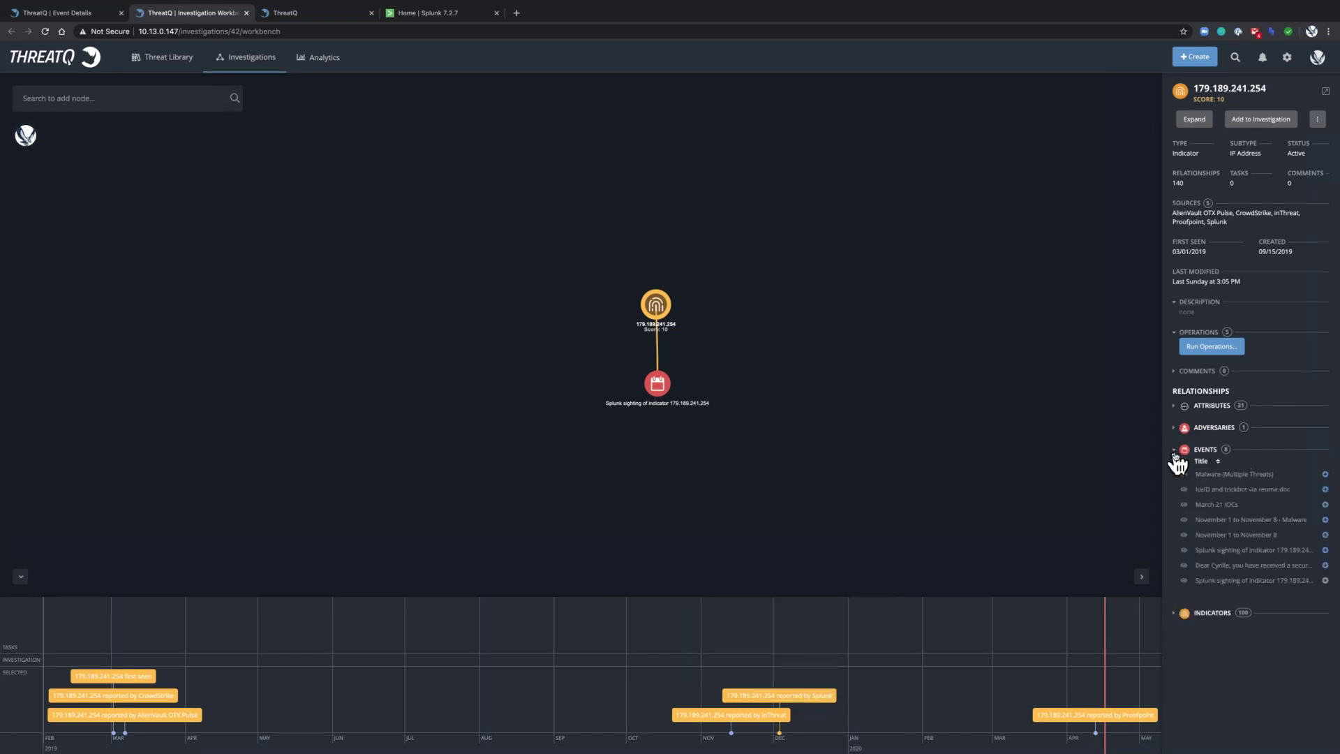
Add the other Splunk sighting event of 179.189.241.254 to the graph, place it left of the original sighting, and select the original for comparison
left_click(1326, 551)
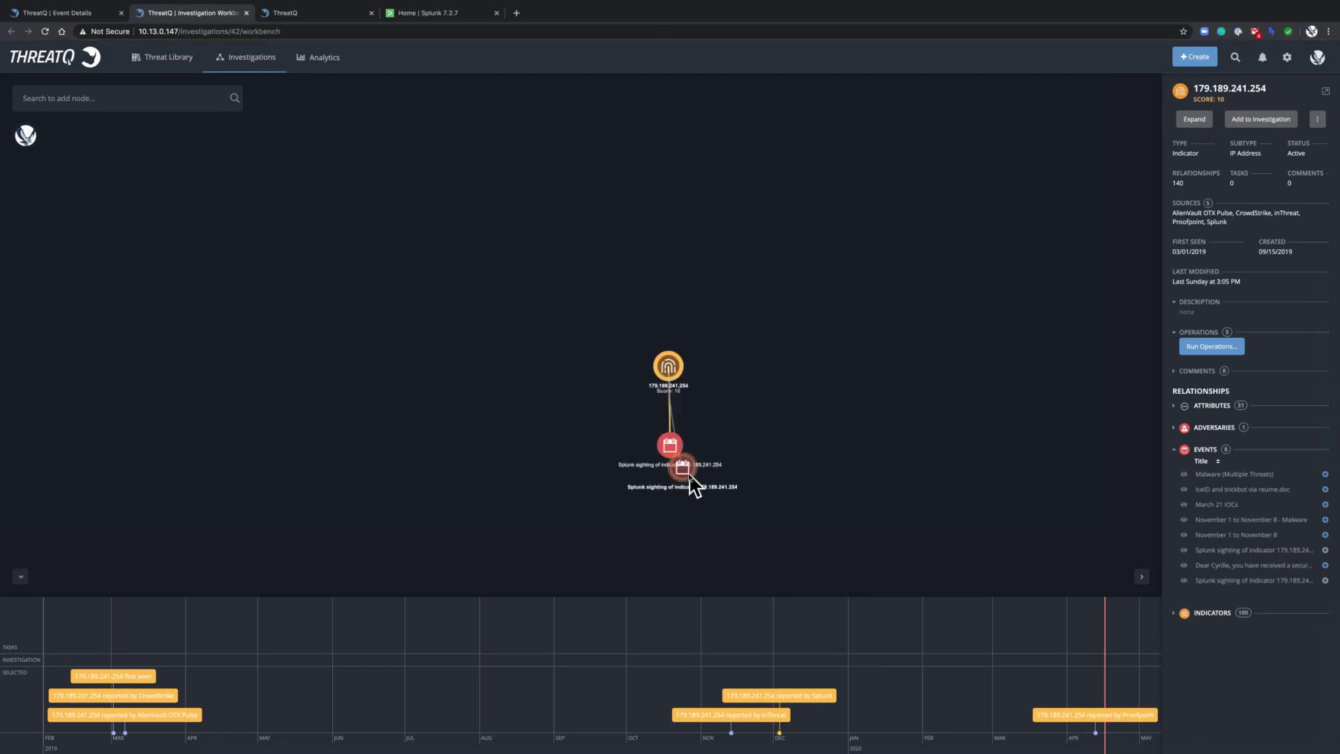
left_click_drag(691, 483, 517, 461)
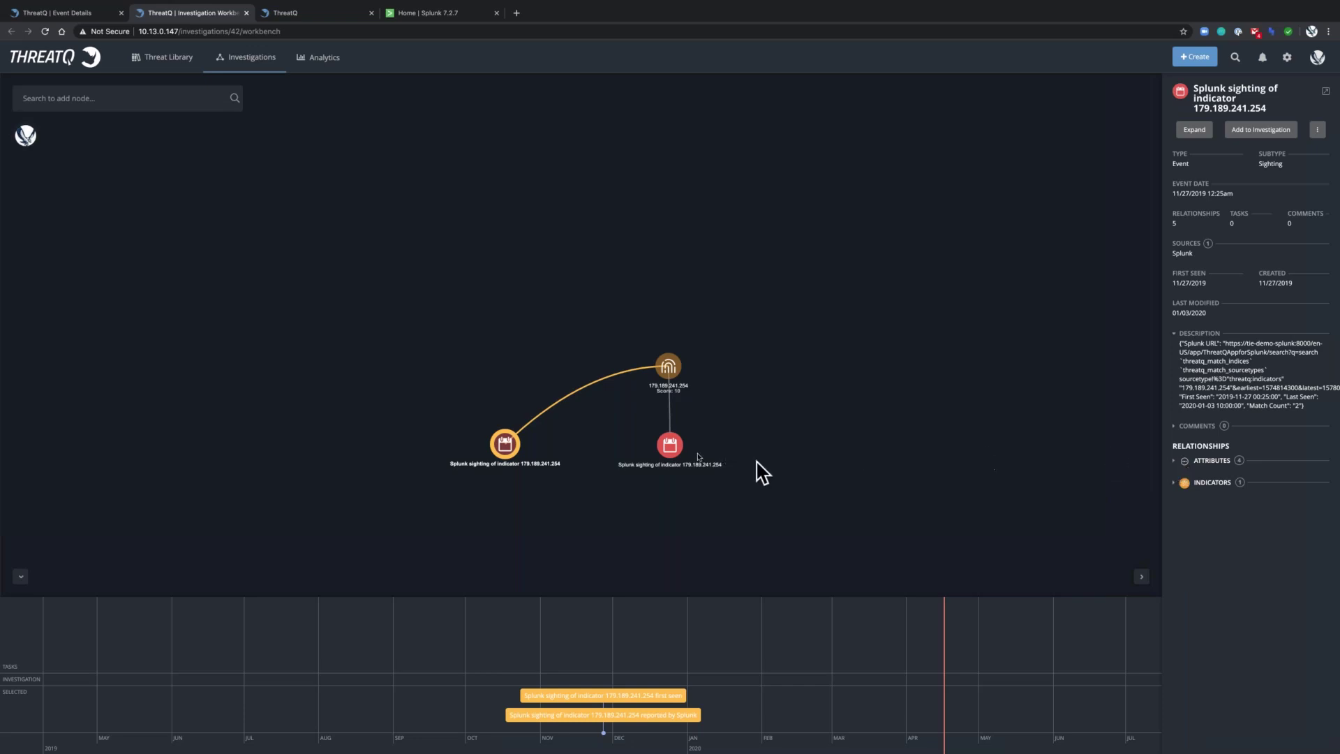
left_click(677, 451)
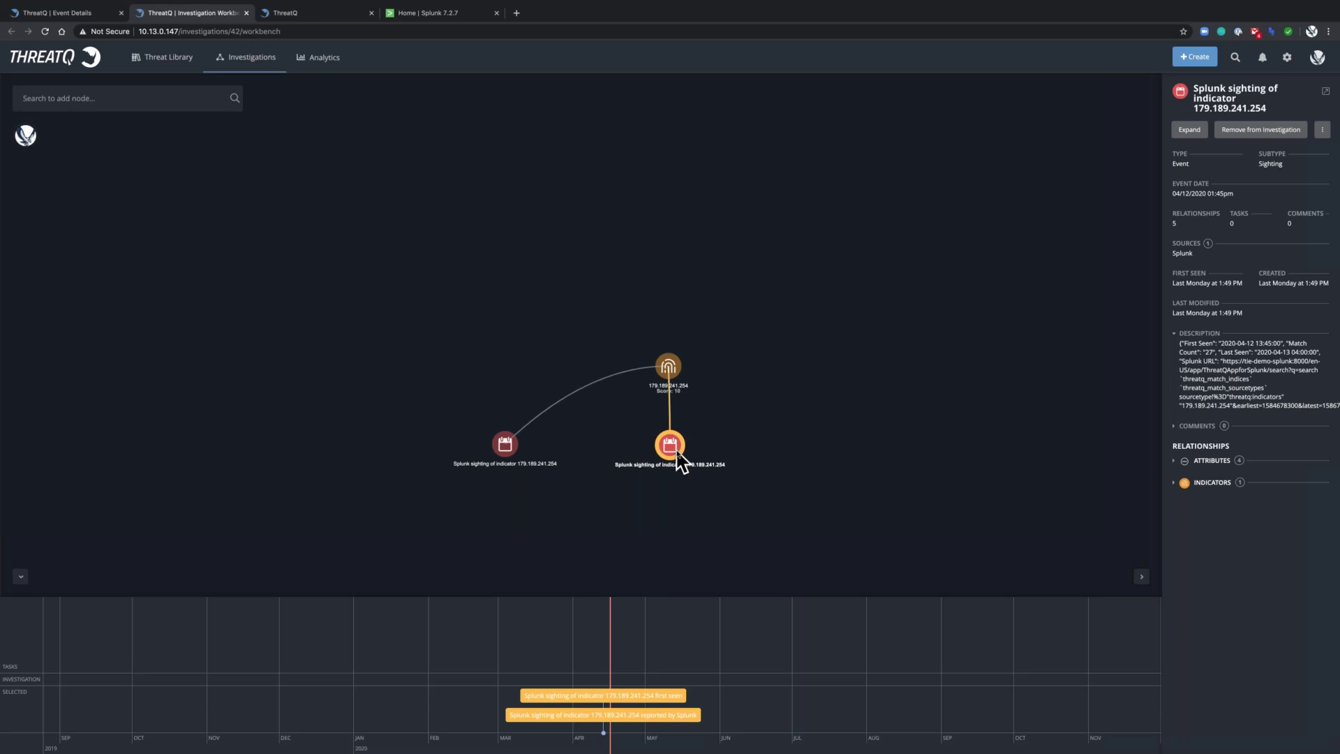
From the indicator's related events, add the "you have received a secure document" event to the graph and place it above the indicator
left_click(665, 366)
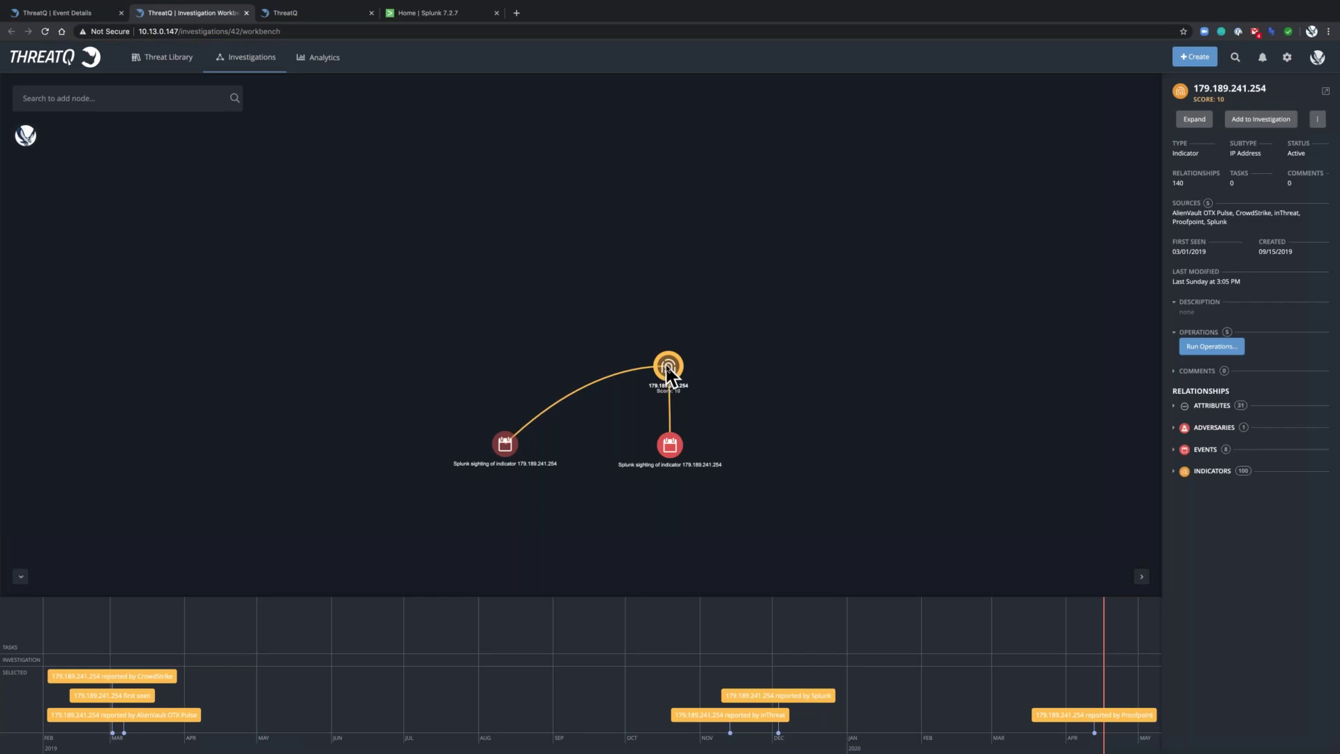
left_click(1177, 451)
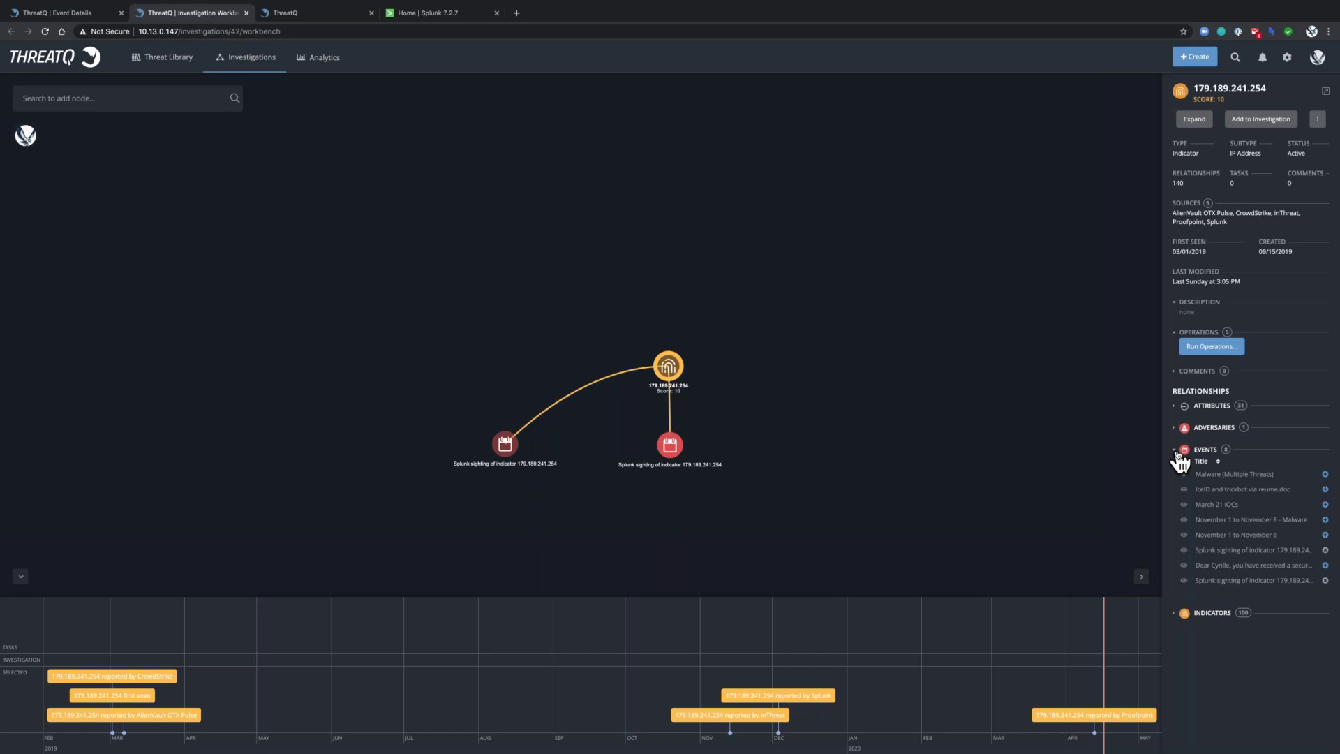
left_click(1326, 566)
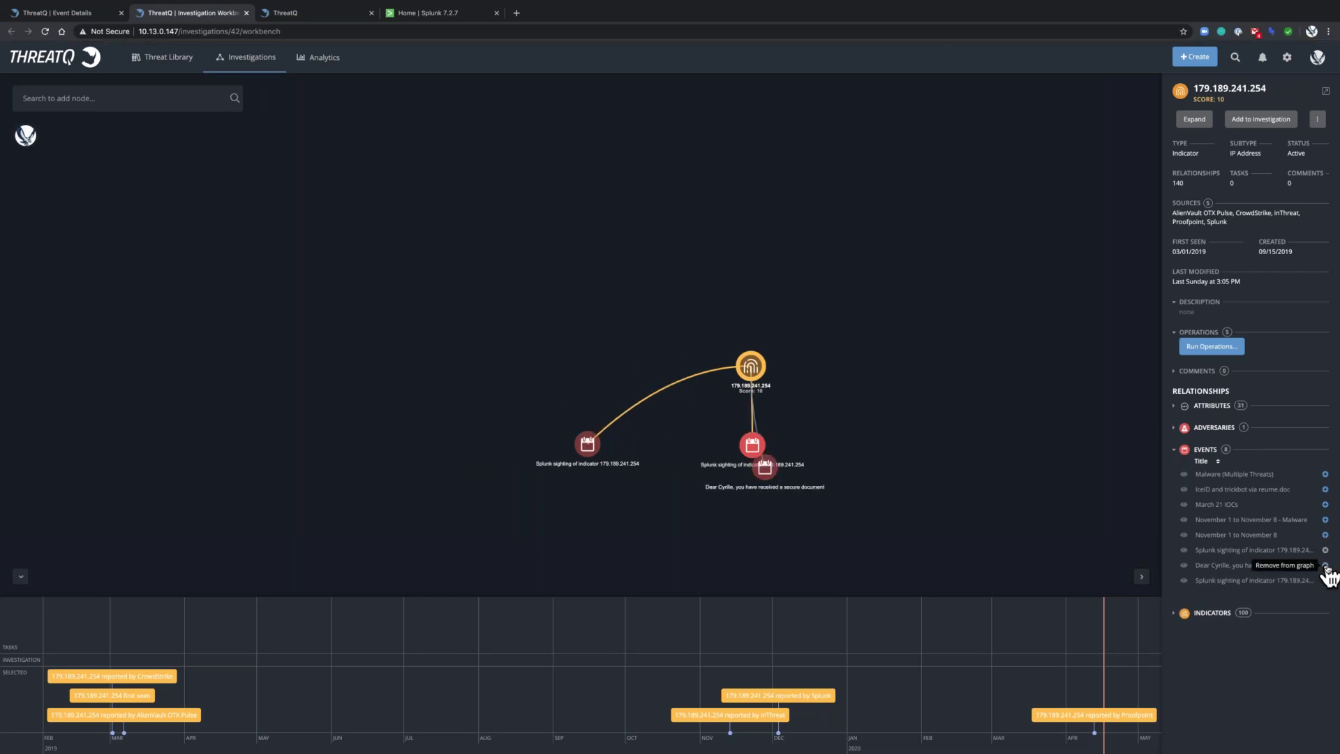
left_click(765, 480)
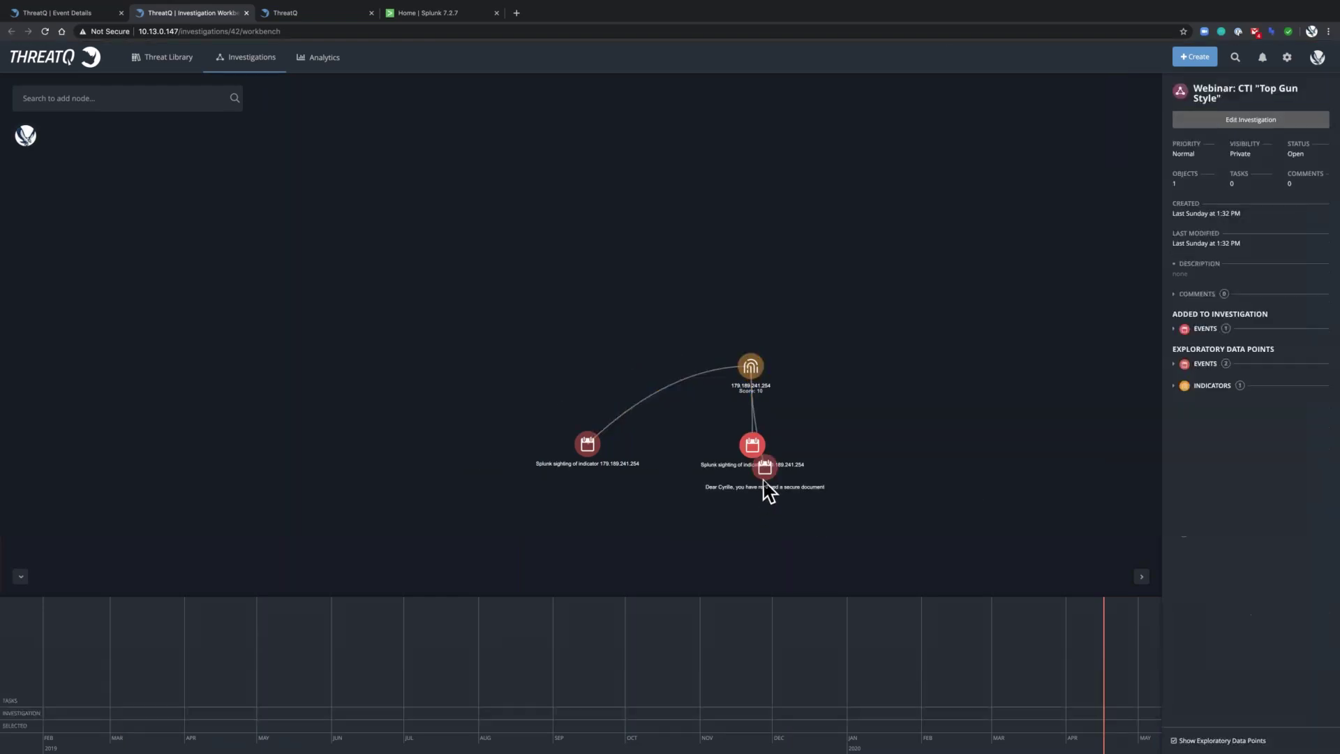
left_click_drag(765, 476, 751, 282)
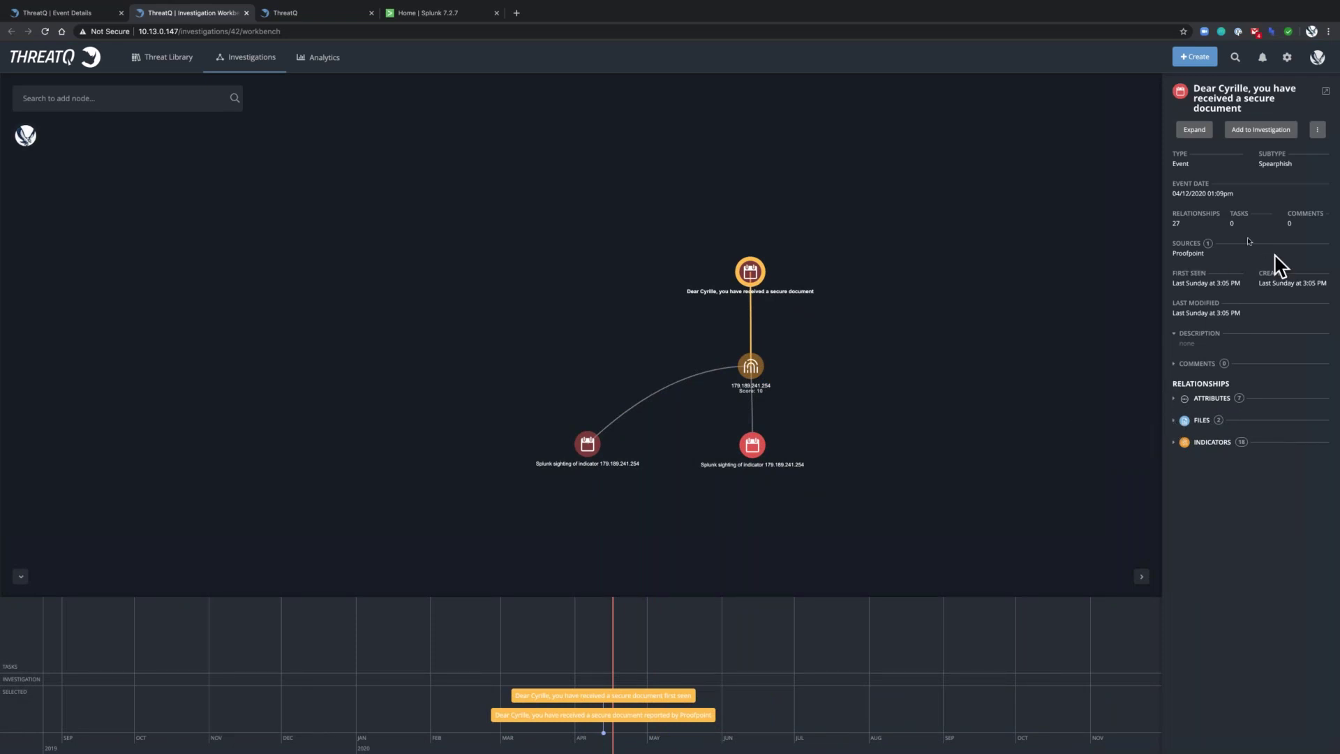
Examine the source and subtype of the secure document event
left_click_drag(1173, 248, 1203, 252)
left_click(1261, 159)
left_click_drag(1260, 164, 1293, 162)
Add the recipient's email address indicator from the secure document event to the graph and place it right of the event
left_click(1174, 444)
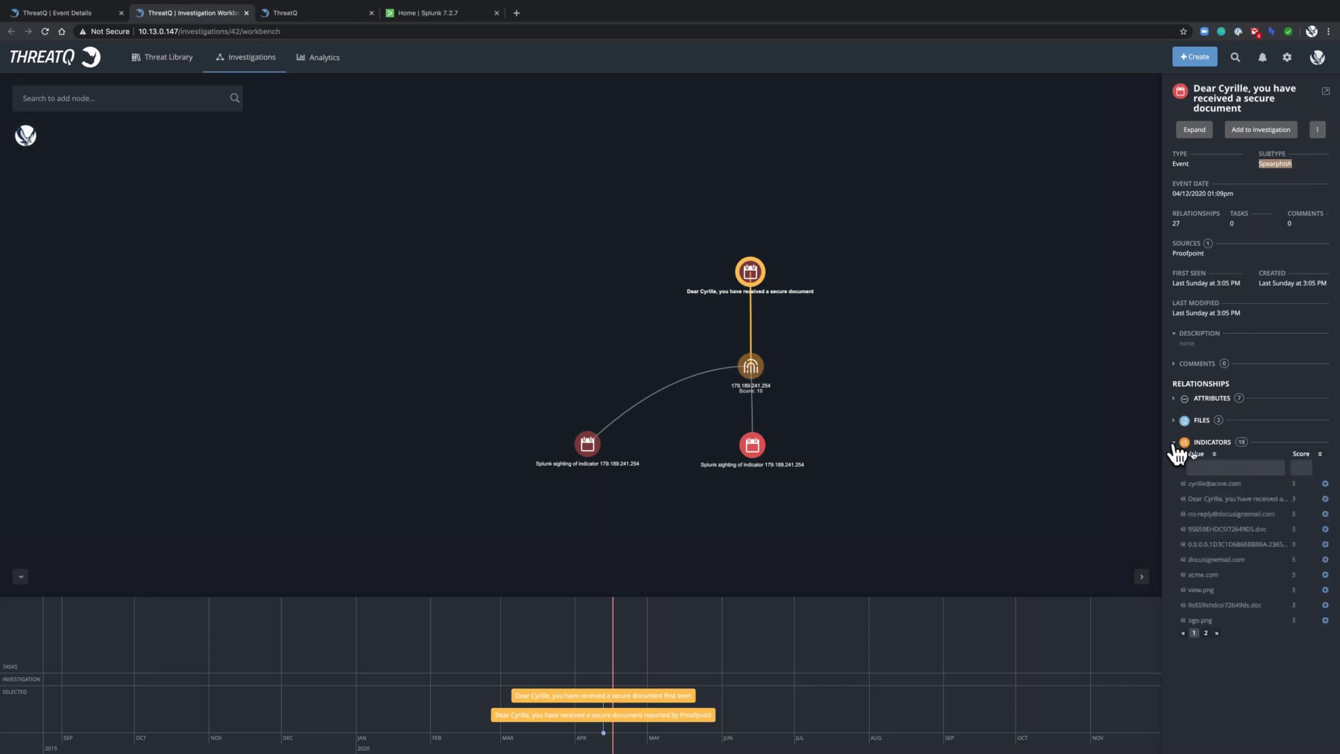
left_click(1325, 485)
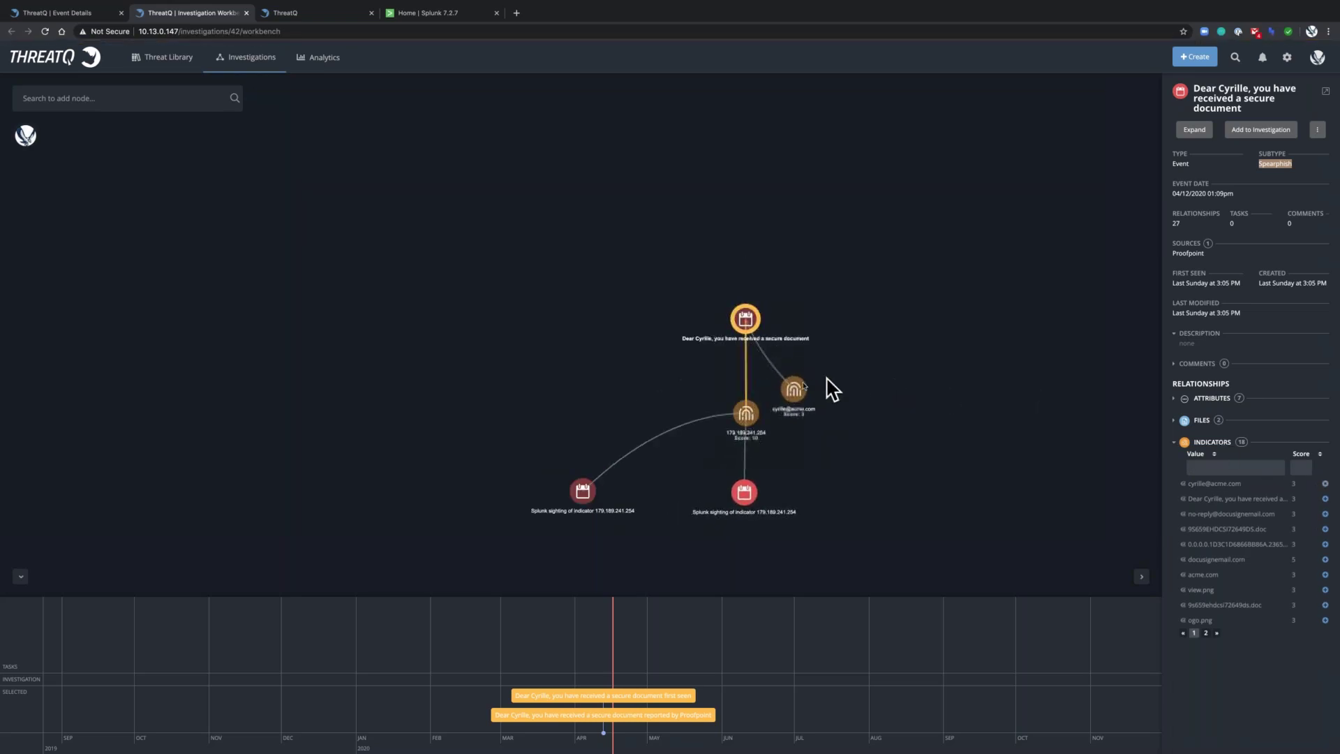
left_click(803, 390)
left_click_drag(834, 346, 852, 318)
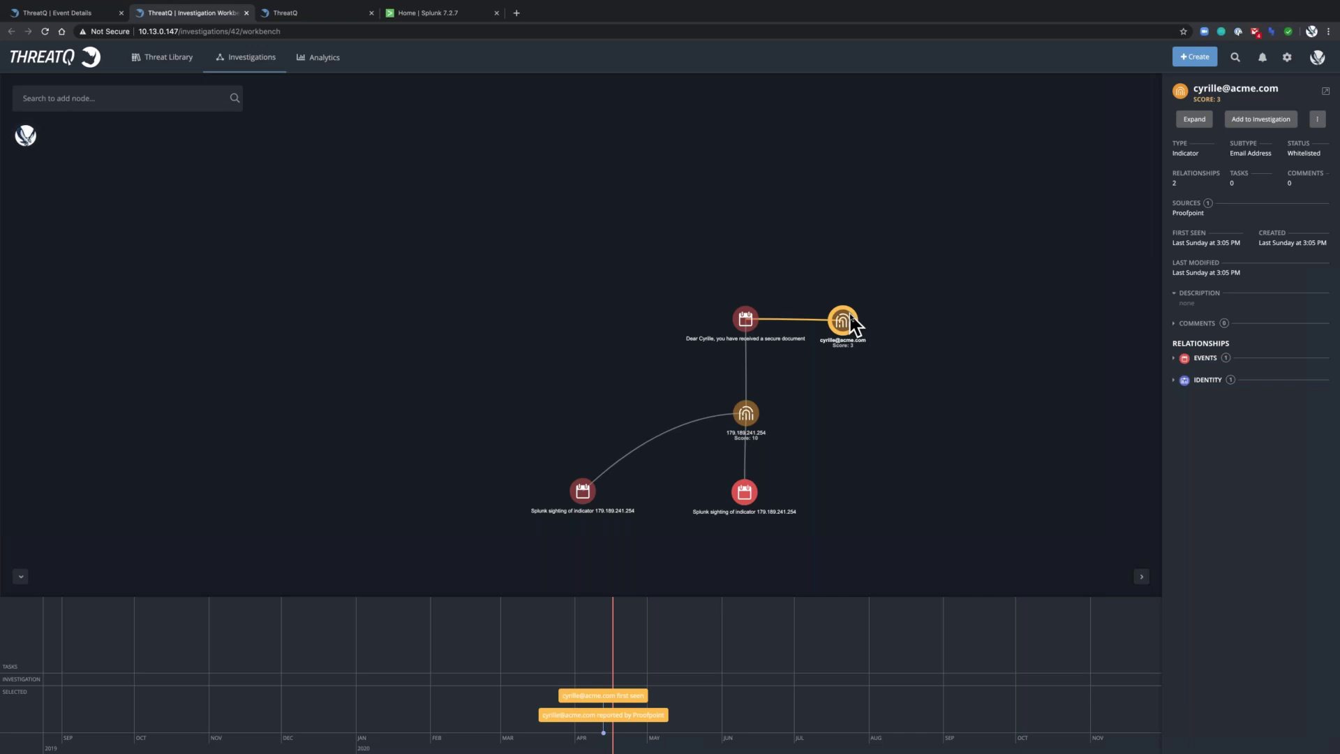
Expand the related identity of the email address indicator and line up both nodes to the right of the secure document event
right_click(851, 315)
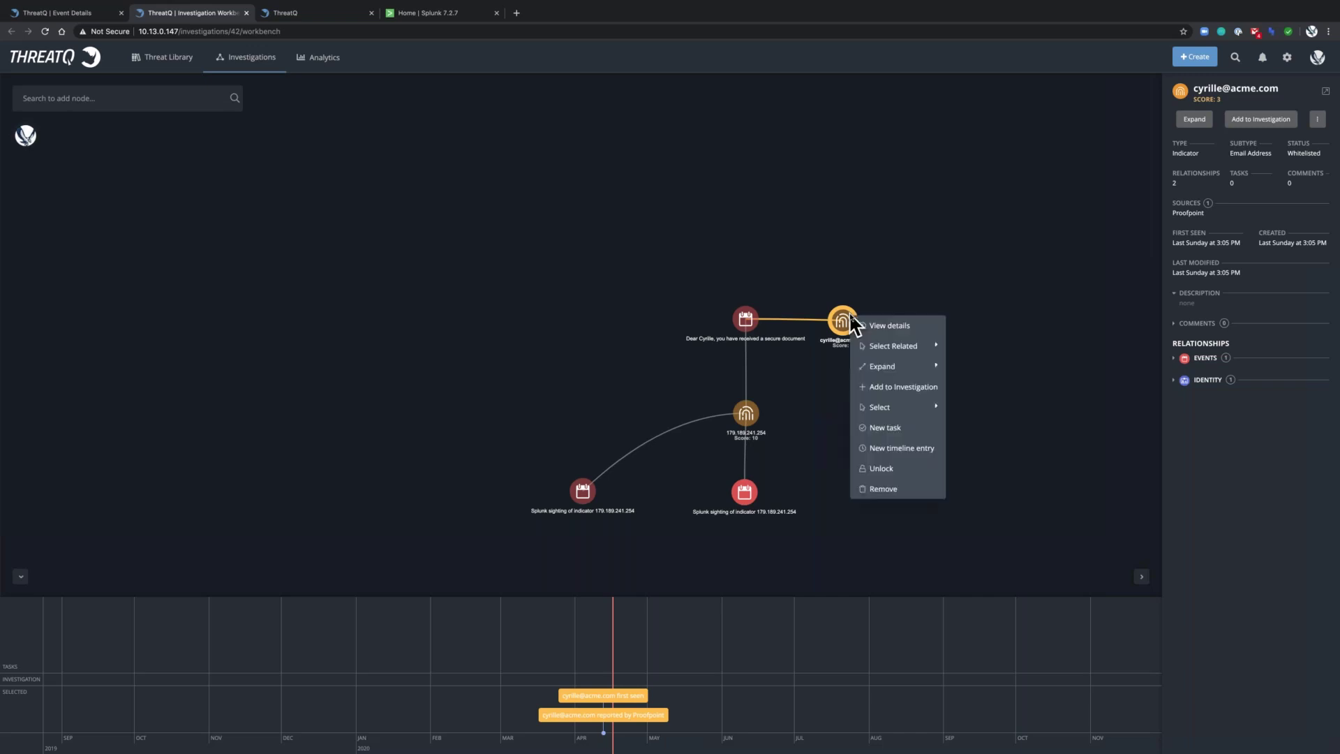
mouse_move(900, 367)
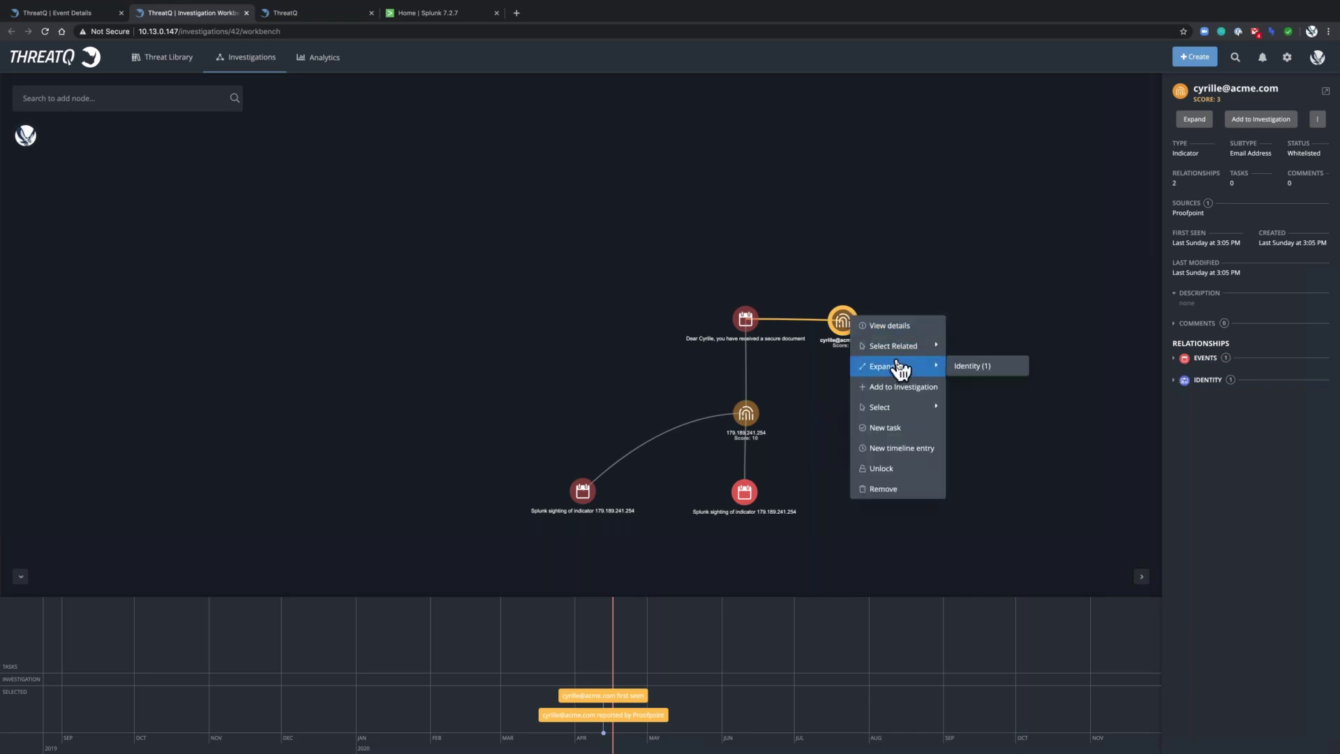
left_click(985, 368)
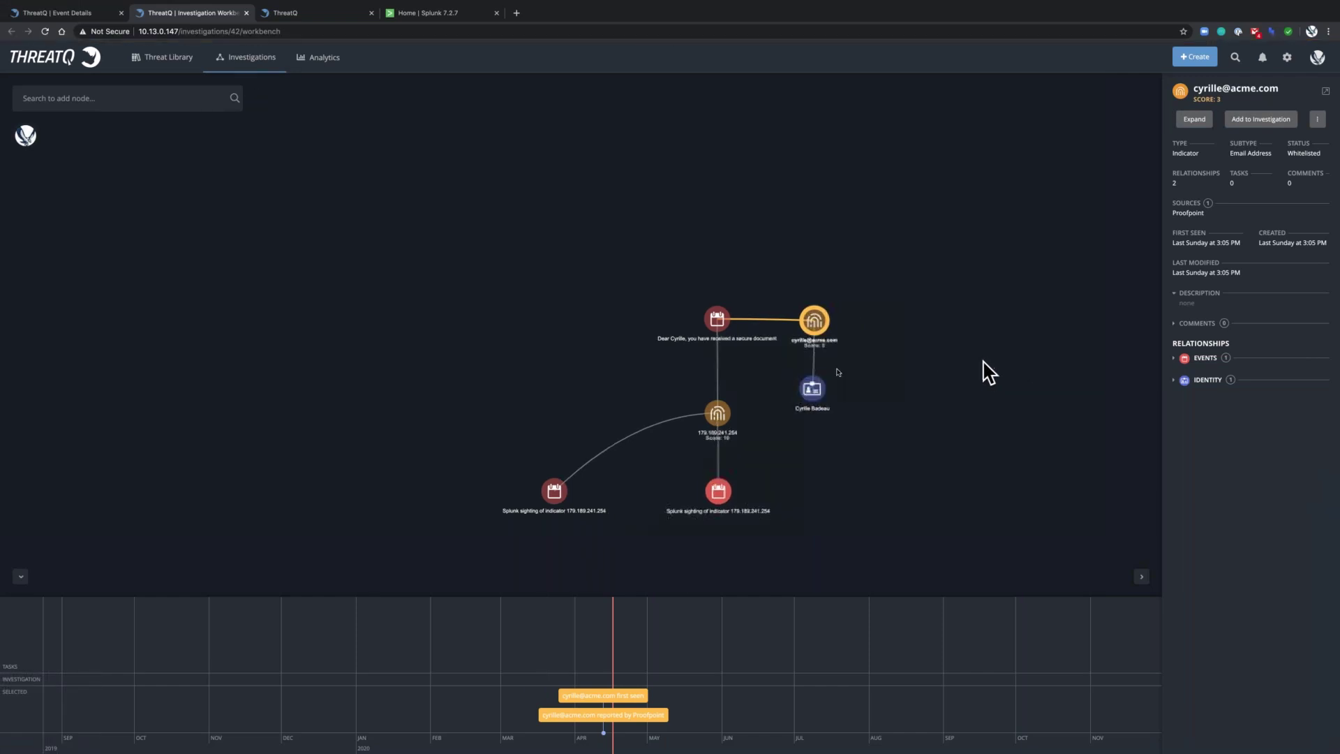
left_click_drag(797, 397, 836, 399)
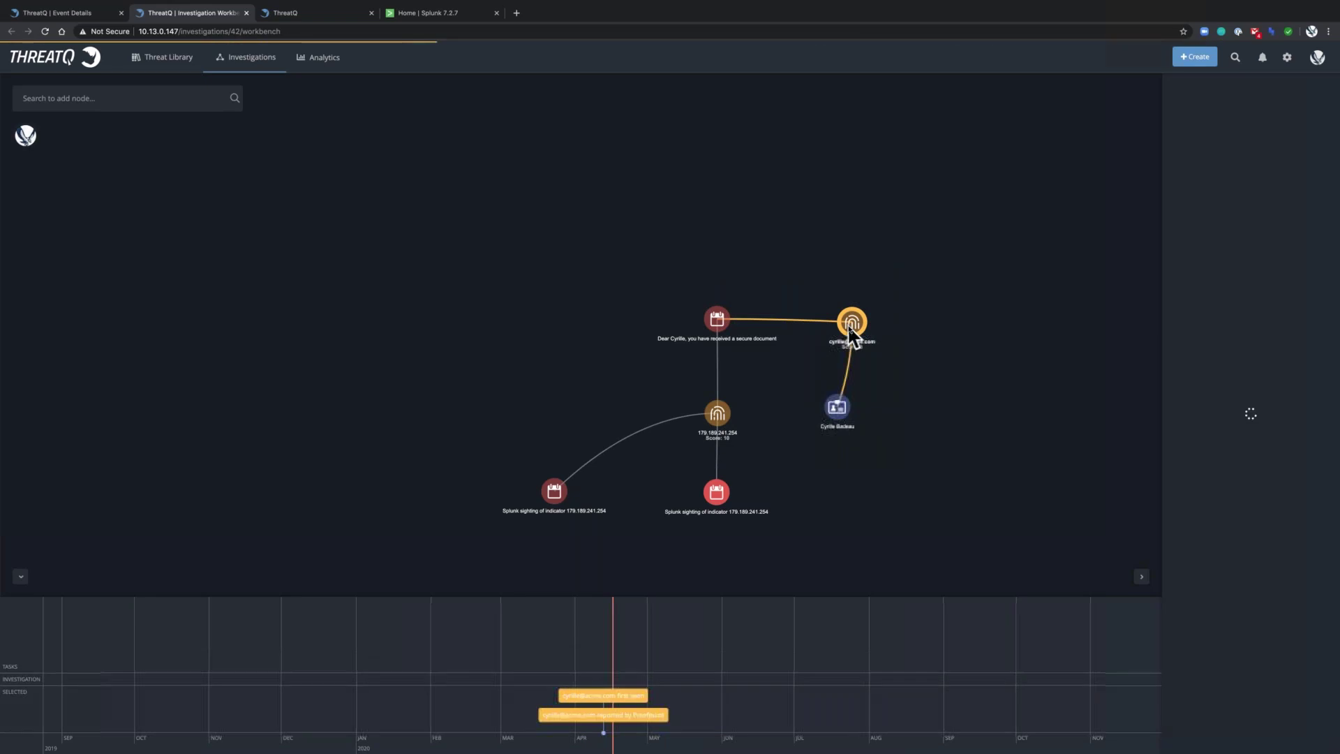
left_click(837, 408)
left_click_drag(836, 407, 929, 327)
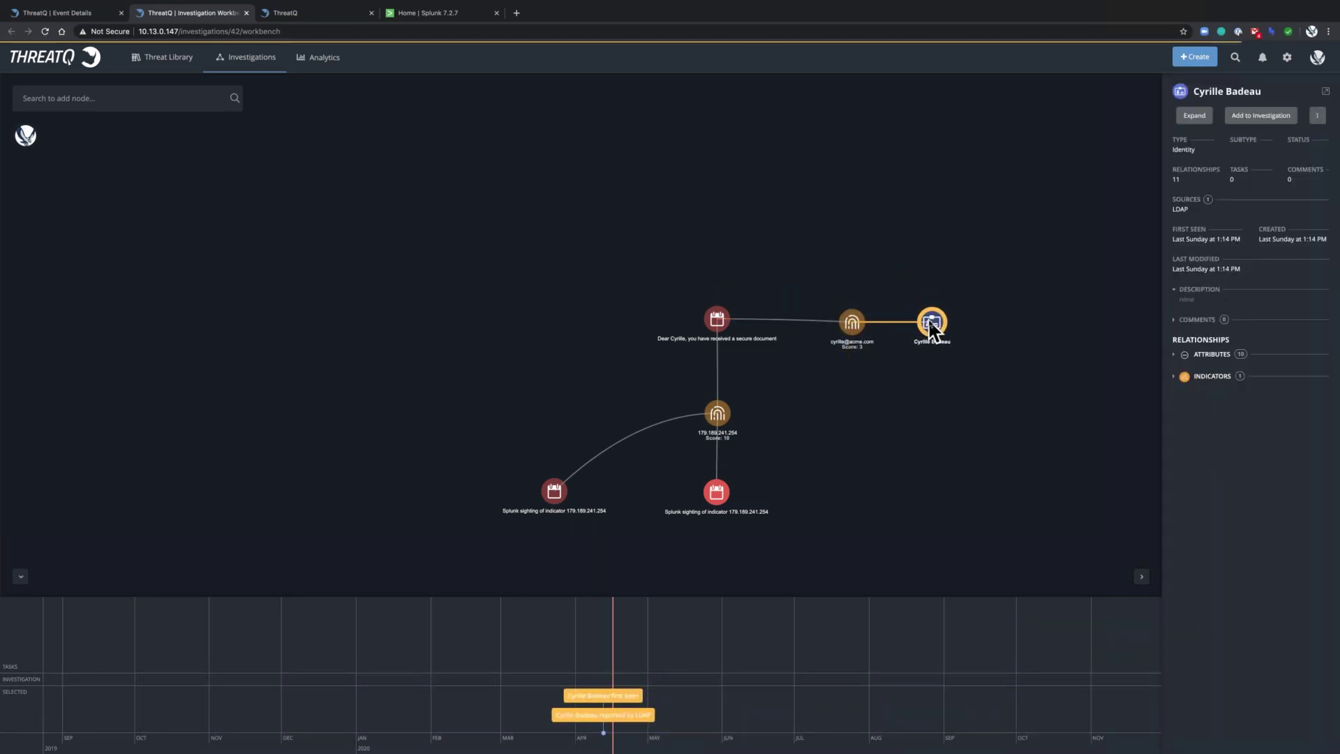
Add the identity's "co: France" attribute to the graph and place it to the right of the identity node
left_click(1176, 356)
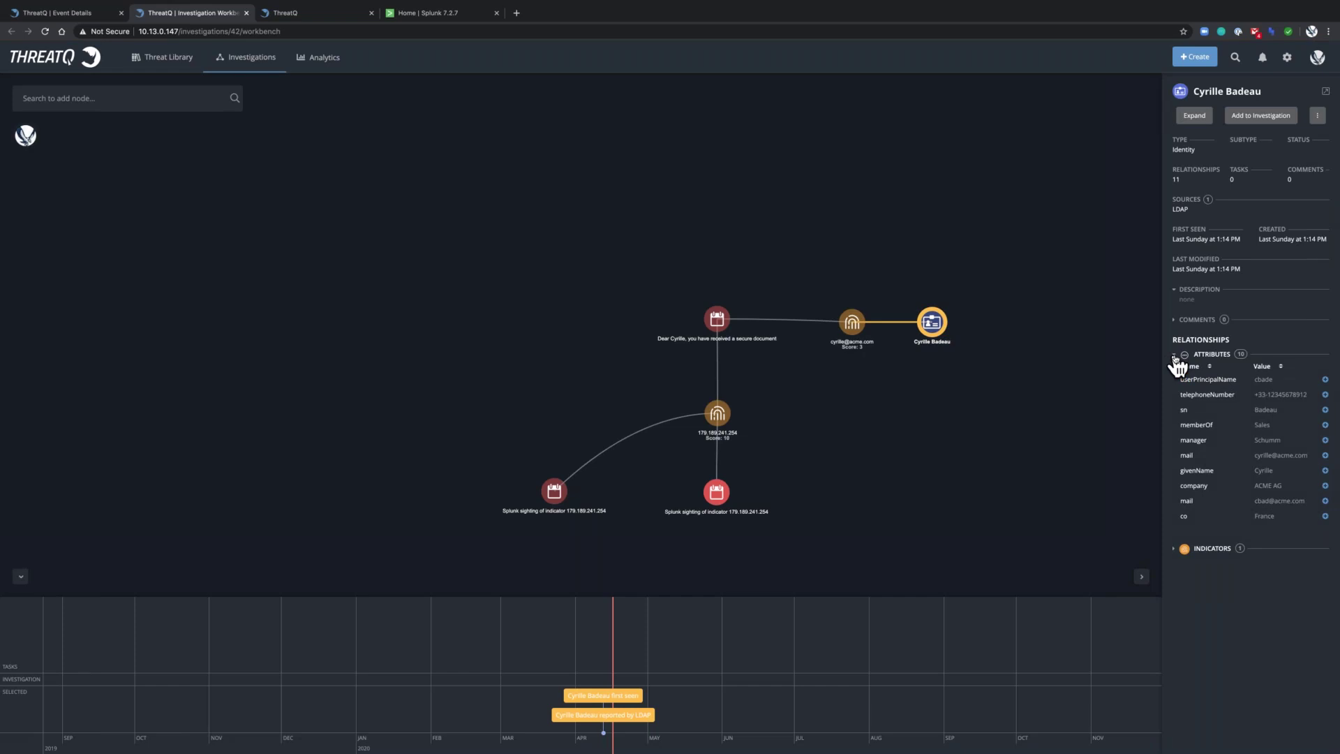
left_click(1325, 517)
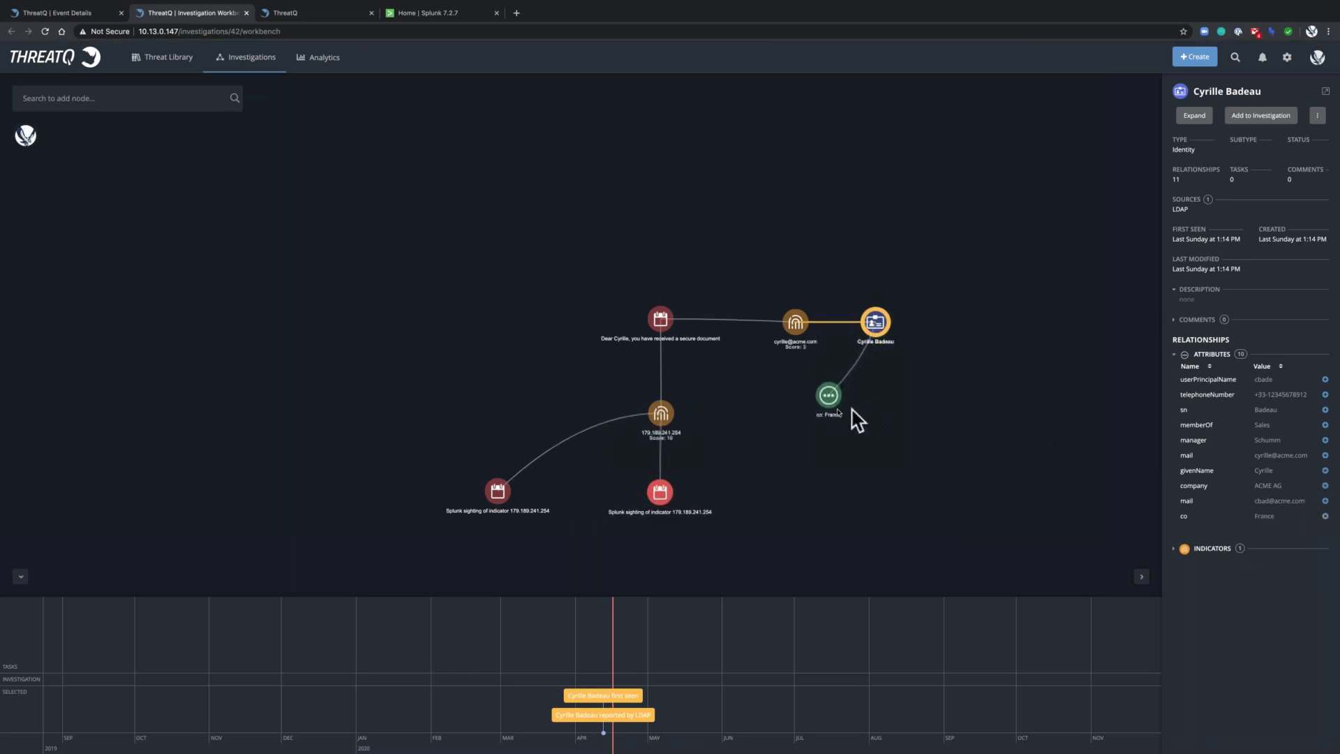
left_click(831, 397)
left_click_drag(832, 399, 979, 334)
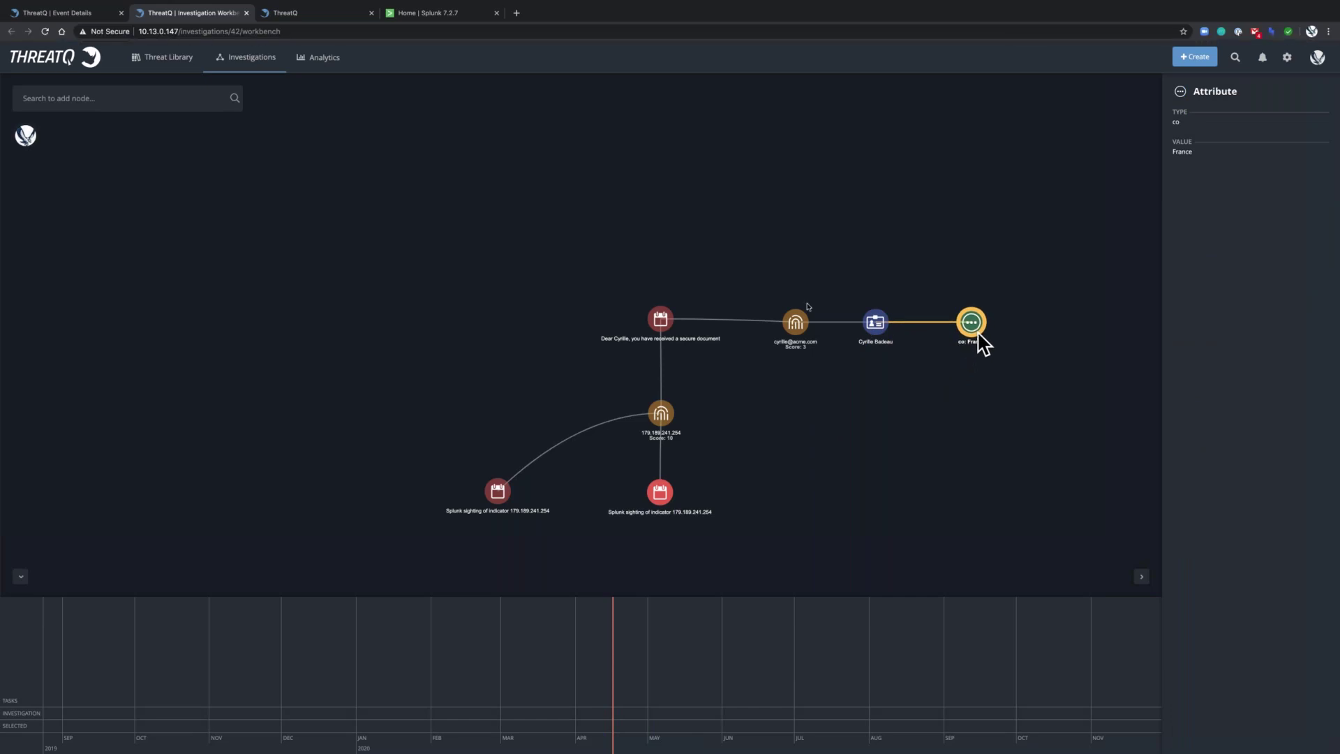
Add the second 9S659EHDCSI72649DS.doc file related to the secure document event to the graph and place it left of the event
left_click(659, 322)
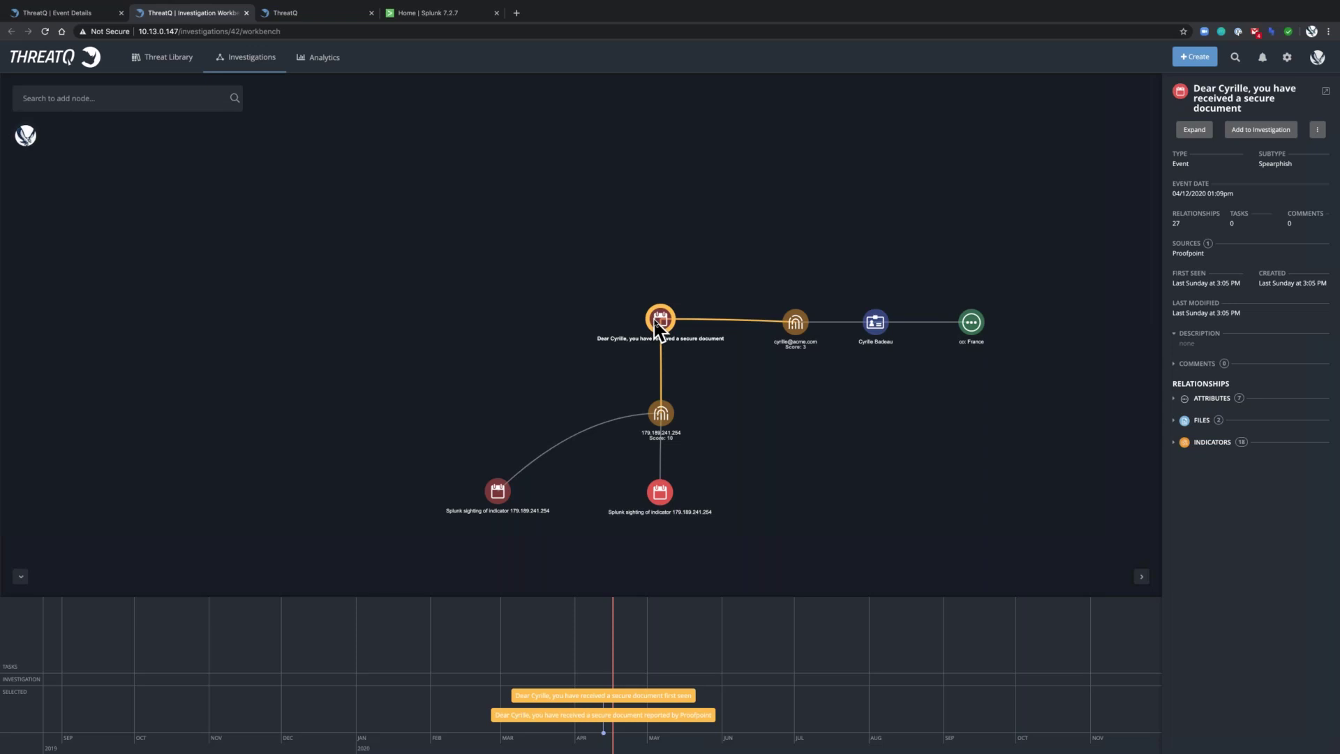
left_click(1175, 421)
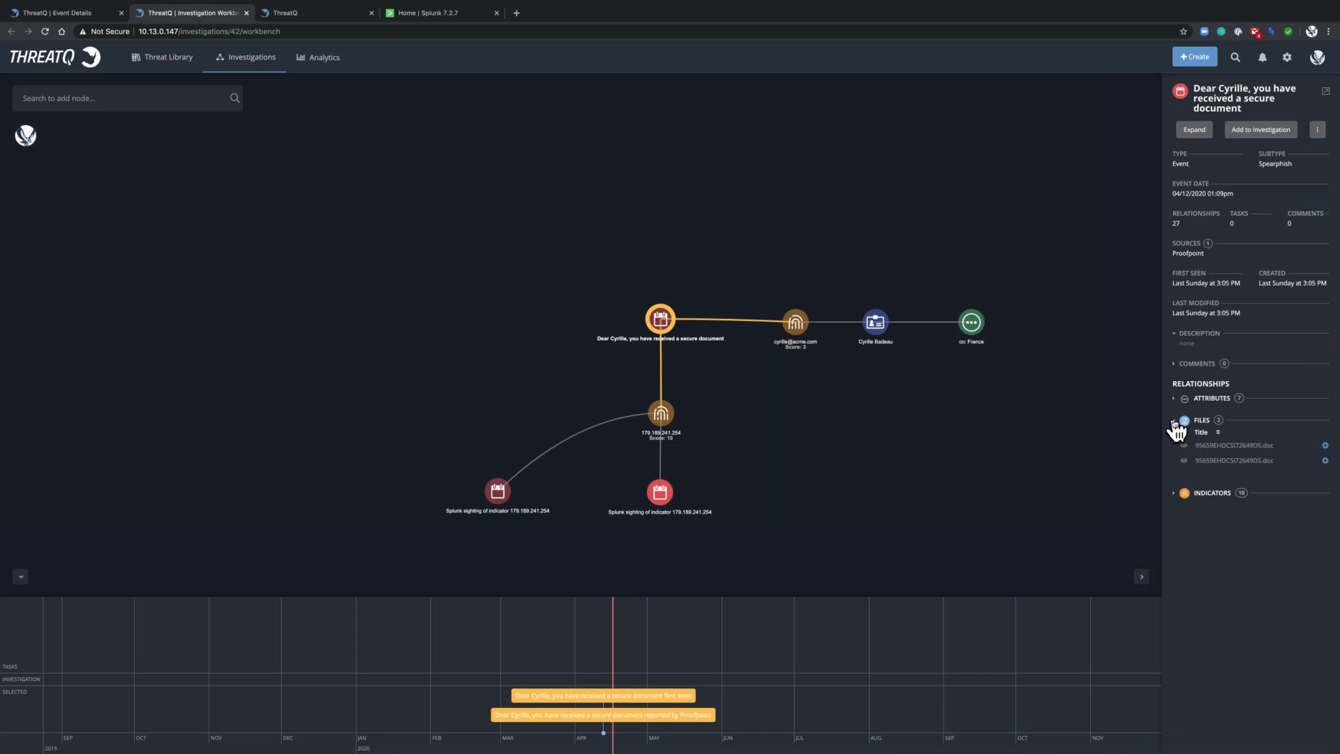
left_click(1325, 460)
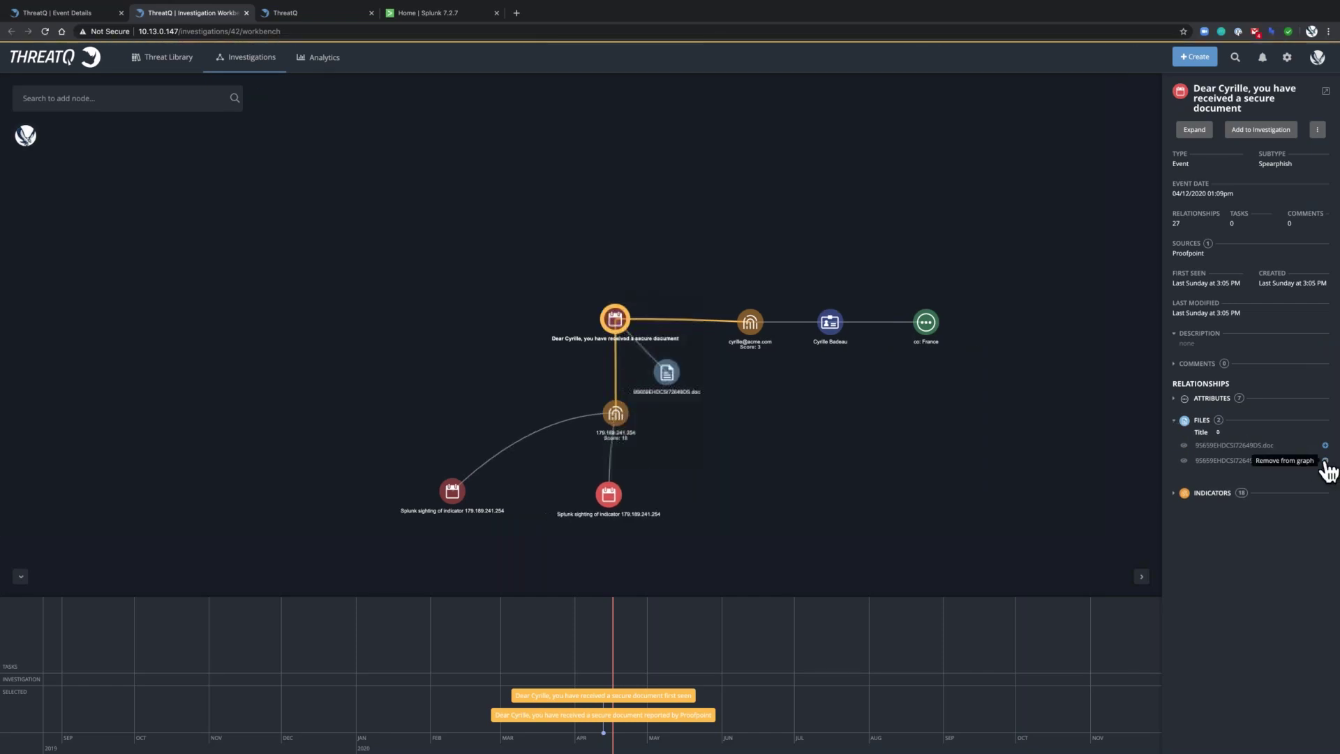
left_click(659, 395)
left_click_drag(607, 375, 504, 321)
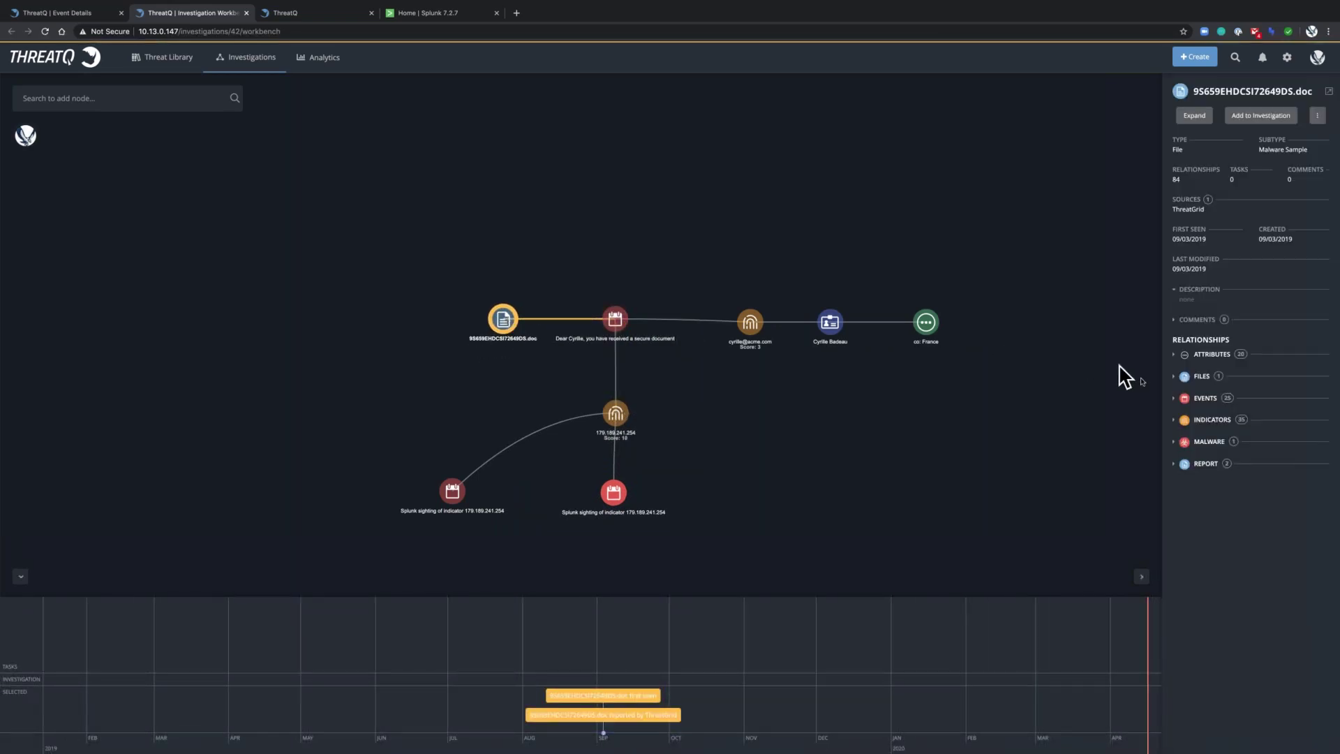
Add the file's first related Threat Grid event to the graph, place it above the file, and examine its attributes for the Threat Grid score
left_click(1177, 400)
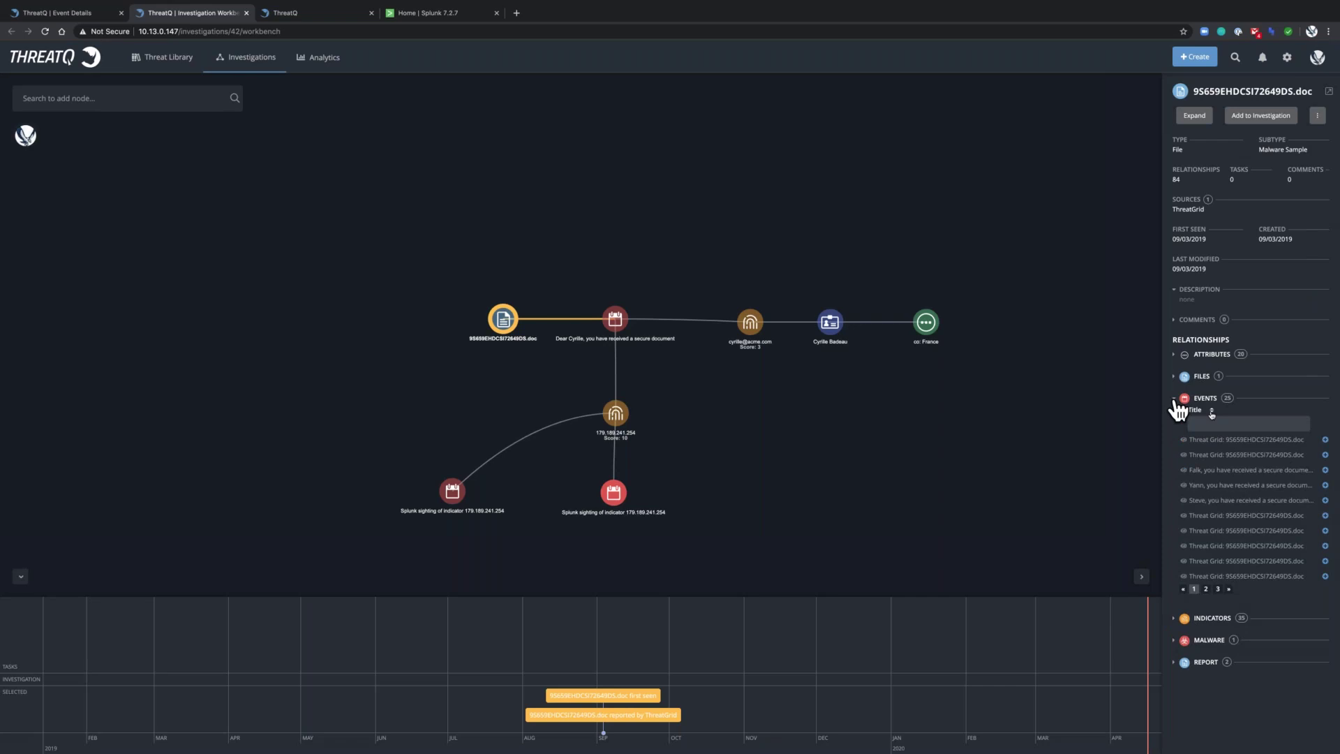
left_click(1326, 441)
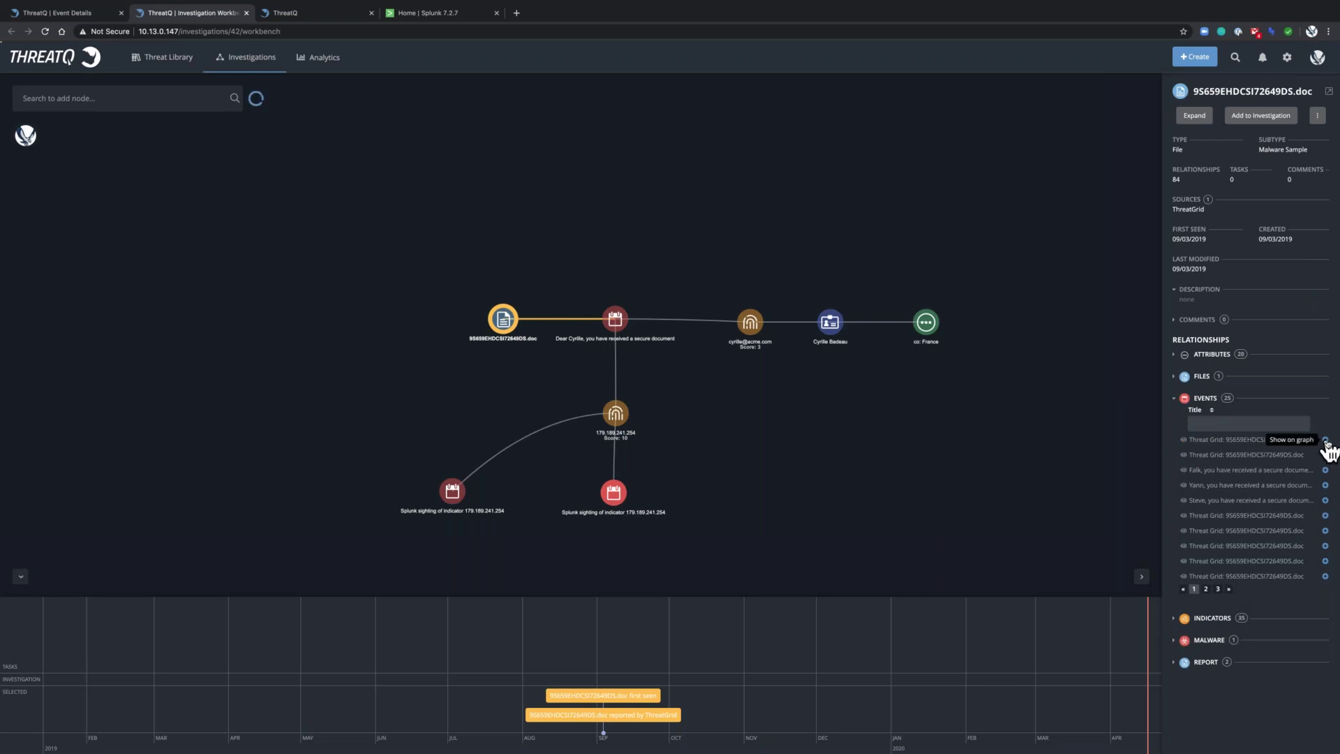
left_click(541, 403)
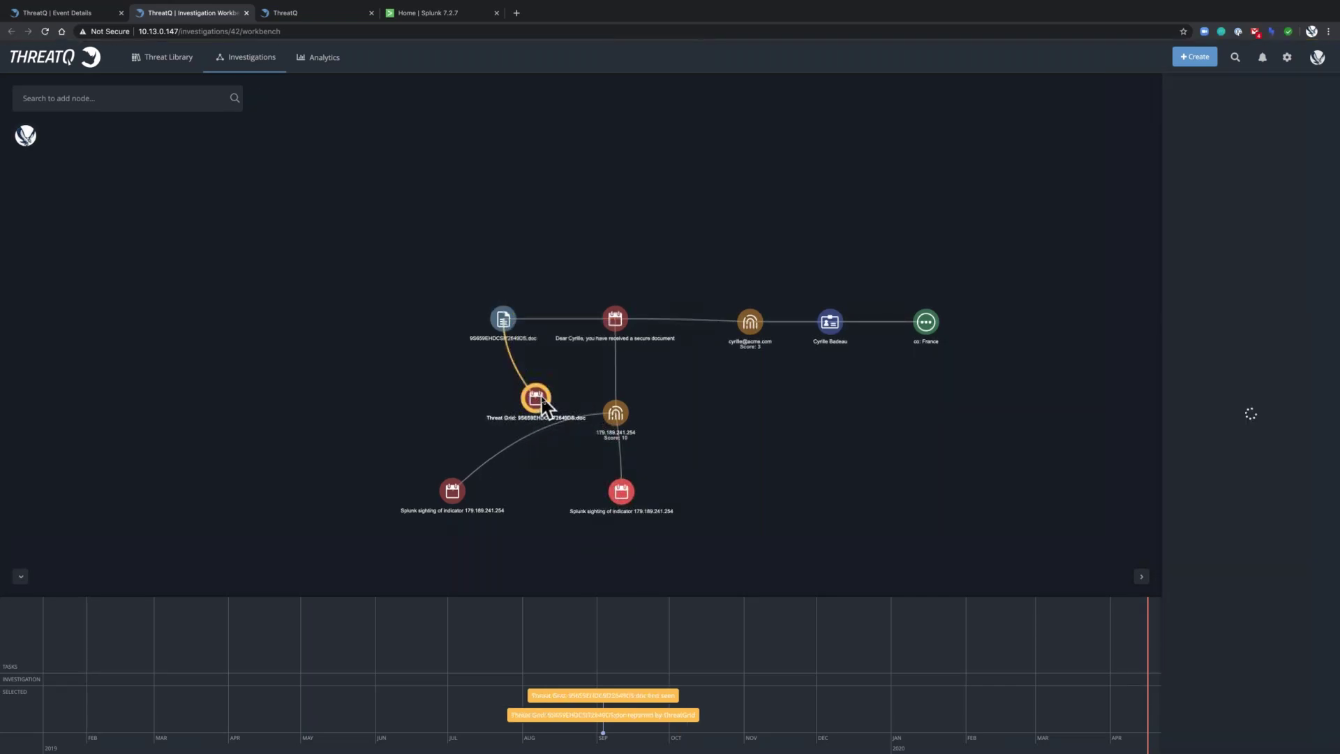
left_click_drag(542, 403, 510, 244)
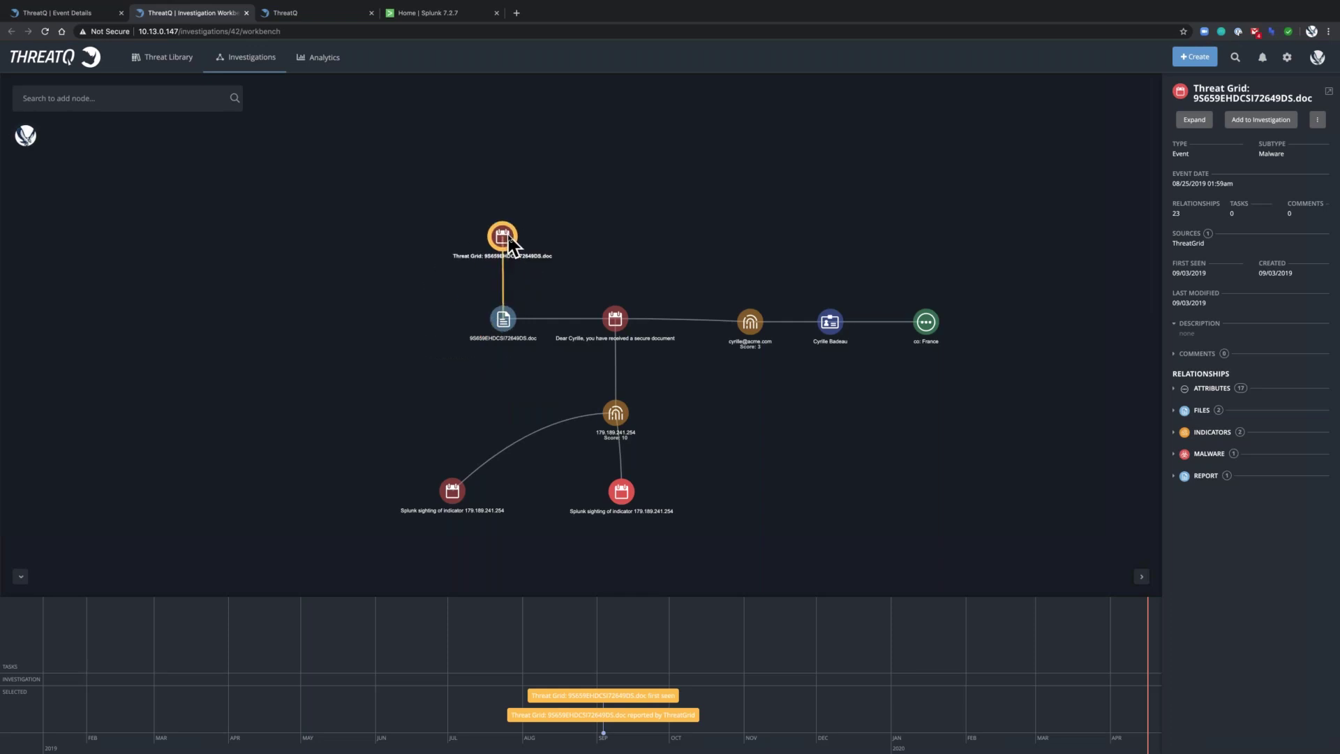
left_click(1176, 395)
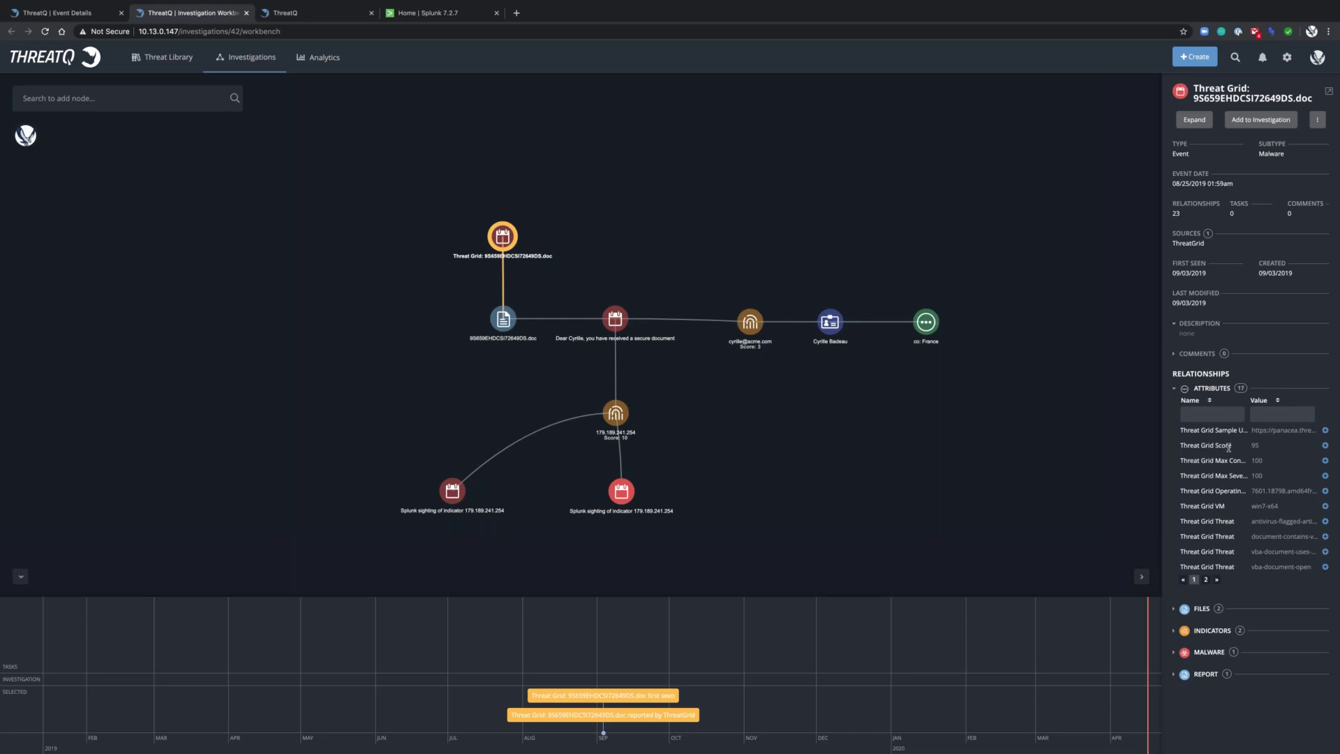
left_click_drag(1215, 447, 1231, 448)
Add the Threat Grid event's related TrickBot malware to the graph and place it left of the event and file
left_click(1177, 656)
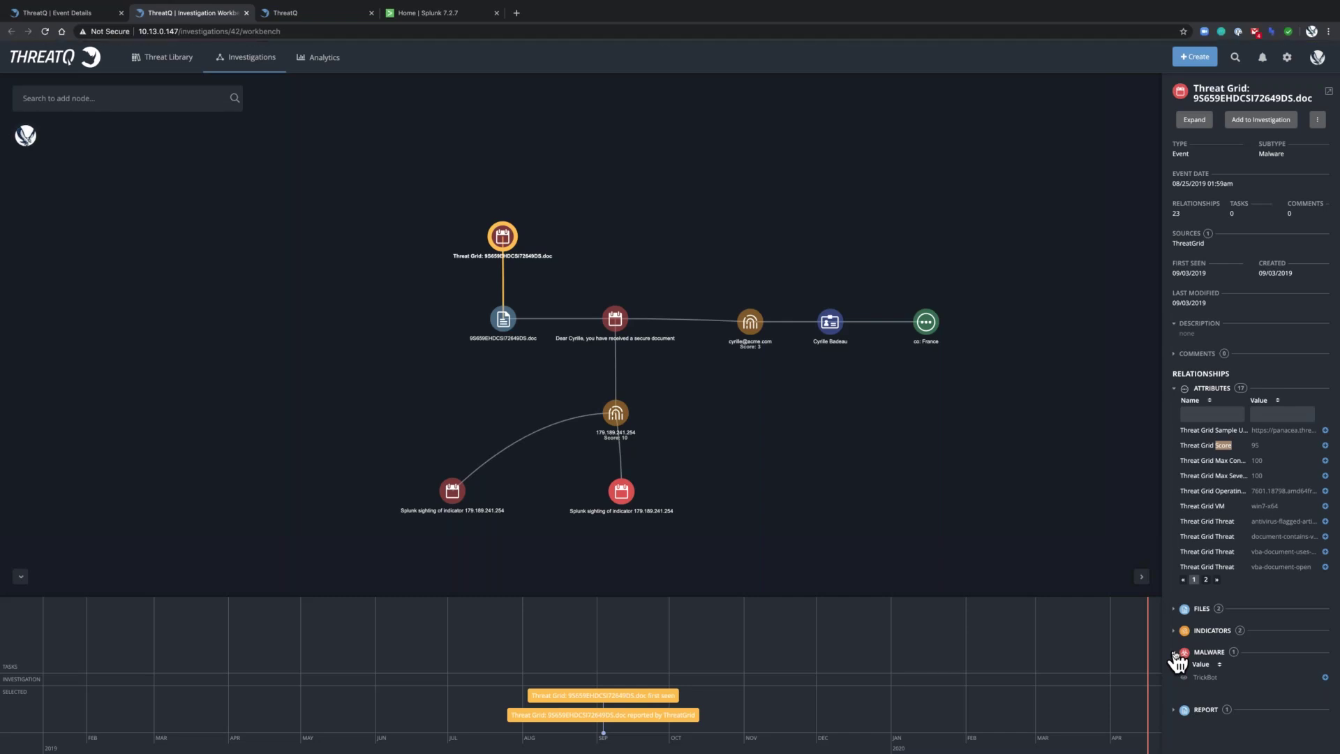
left_click(1326, 679)
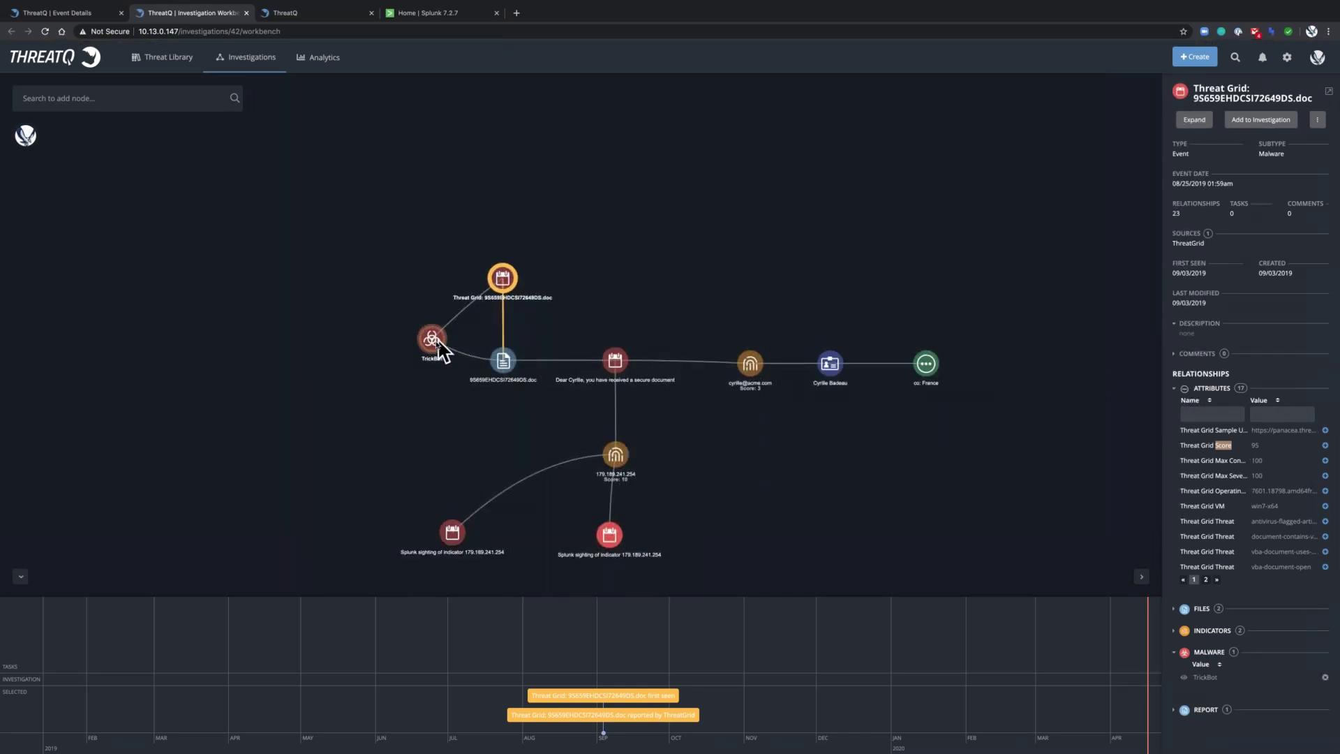
left_click(433, 340)
left_click_drag(436, 342, 391, 322)
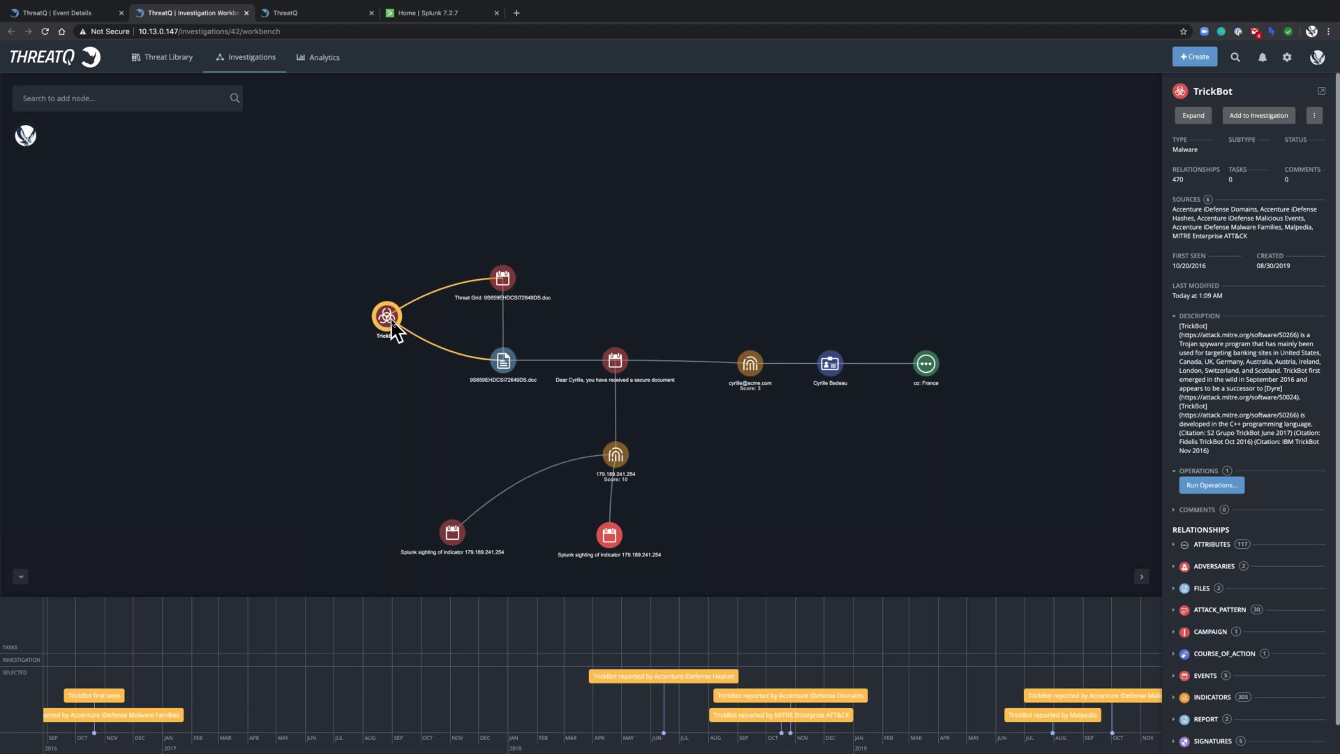
Preview TrickBot's "Remove Trojan.TrickBot" course of action, read its response process, and close the preview
left_click(1175, 655)
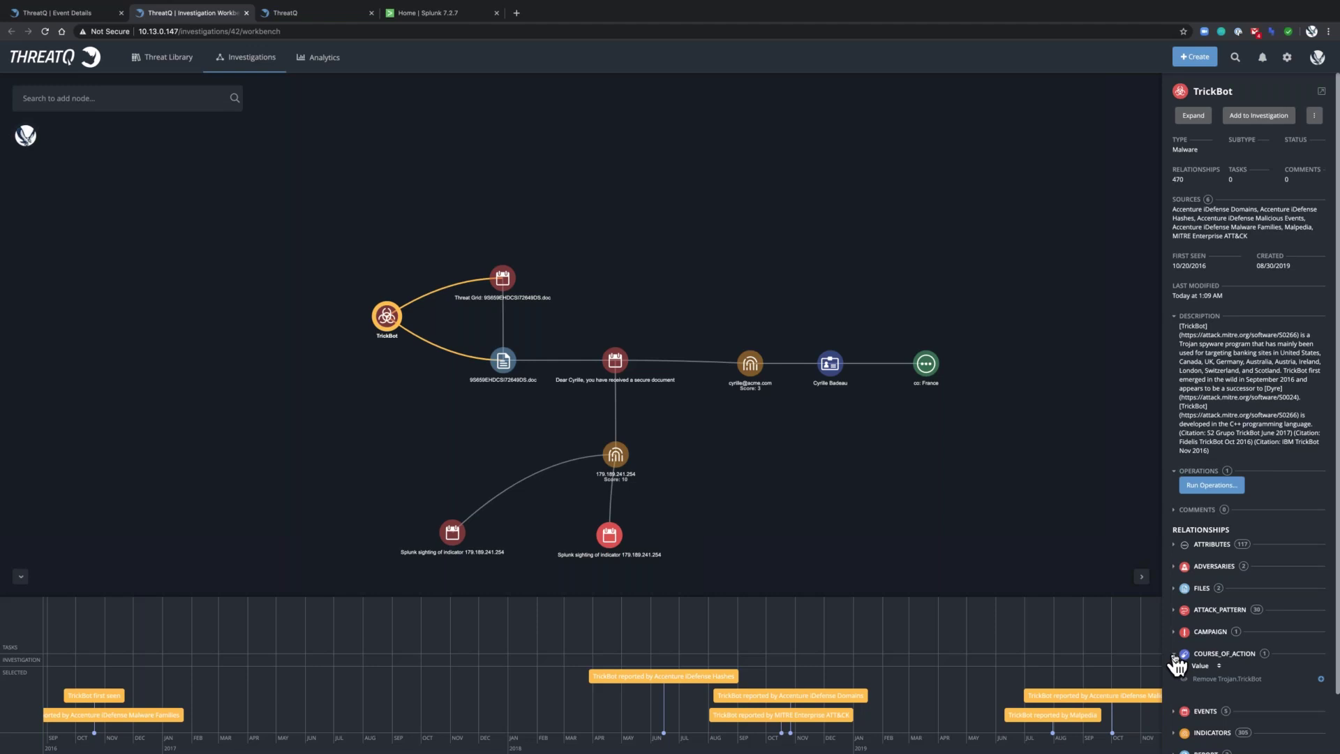
left_click(1186, 678)
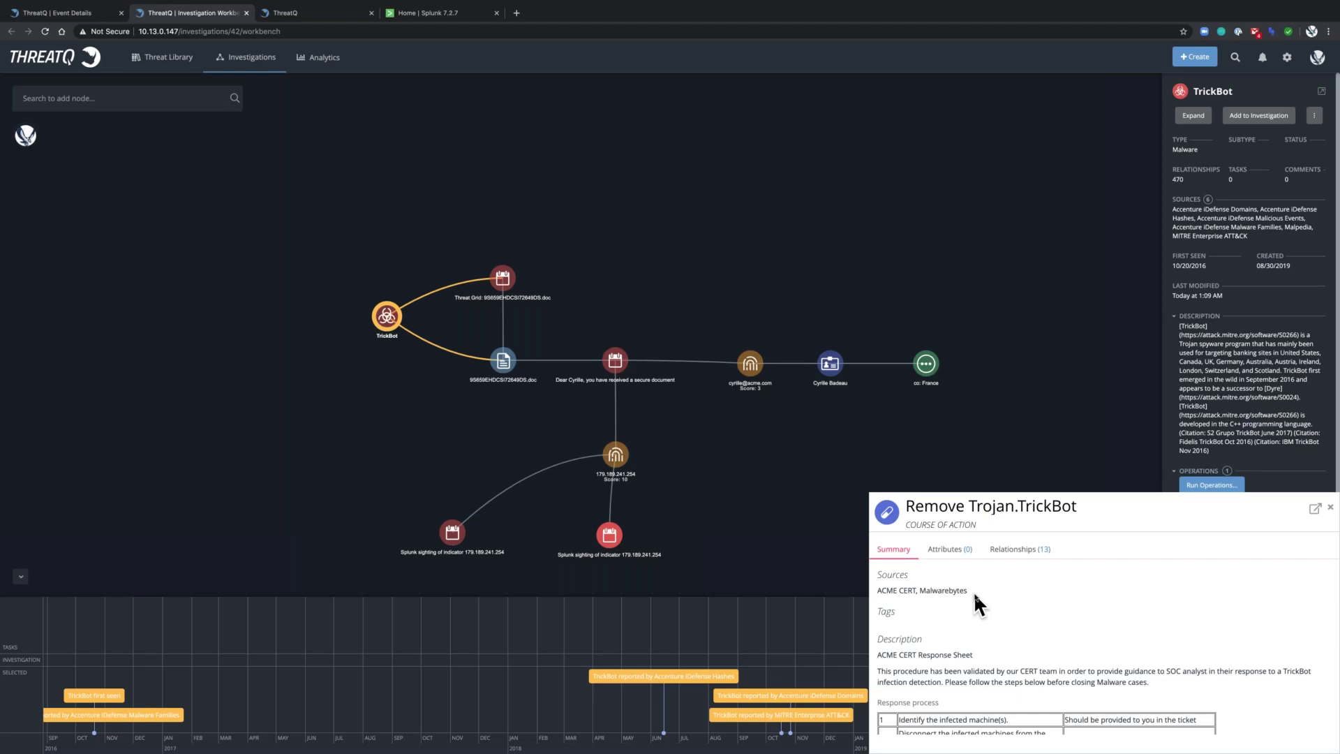
scroll(974, 592, "down", 3)
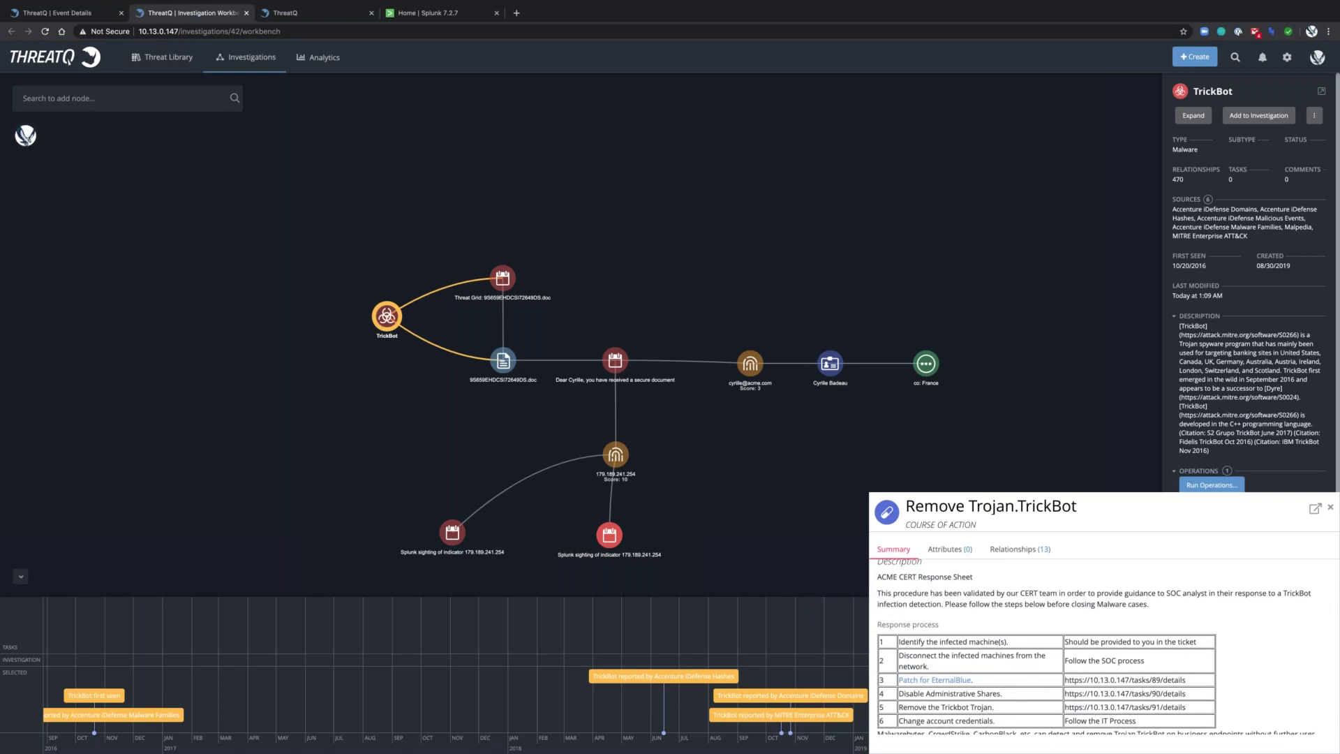
left_click(1331, 511)
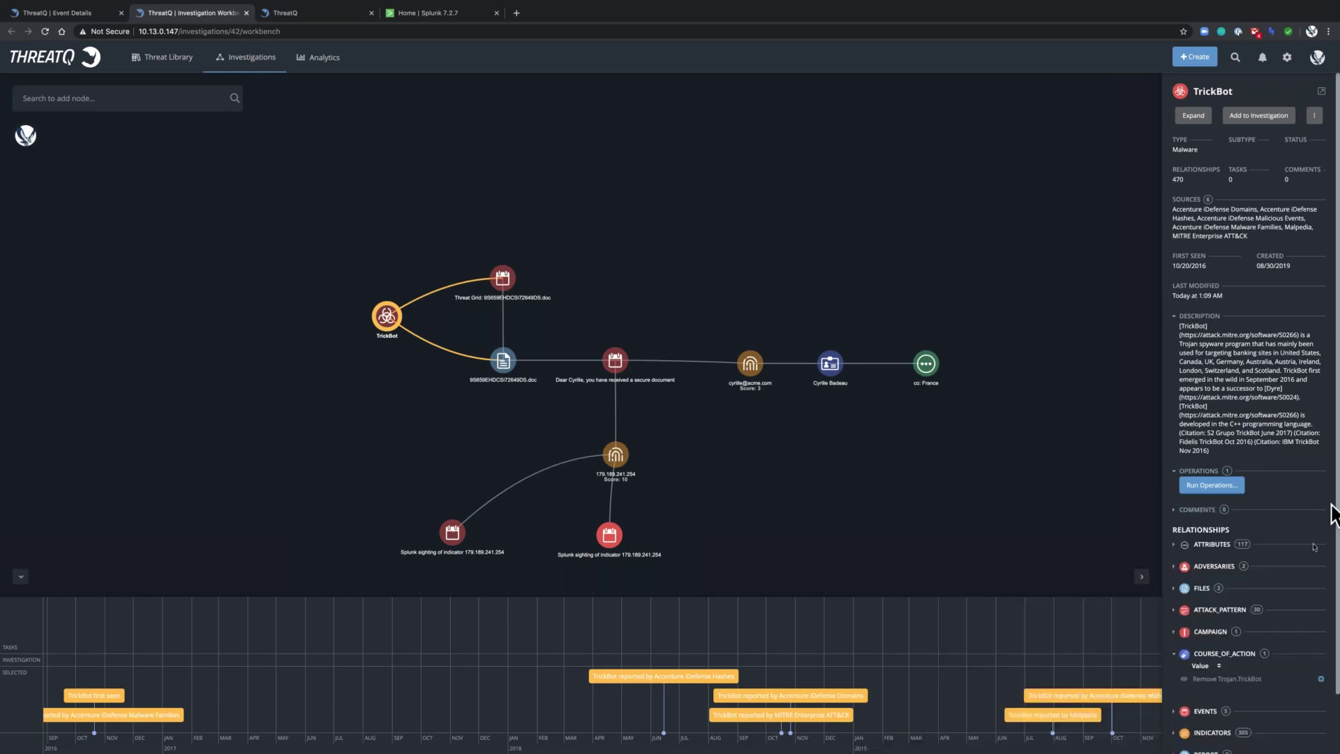
Add TrickBot's "Remove Trojan.TrickBot" course of action to the graph and place it left of TrickBot
left_click(1322, 680)
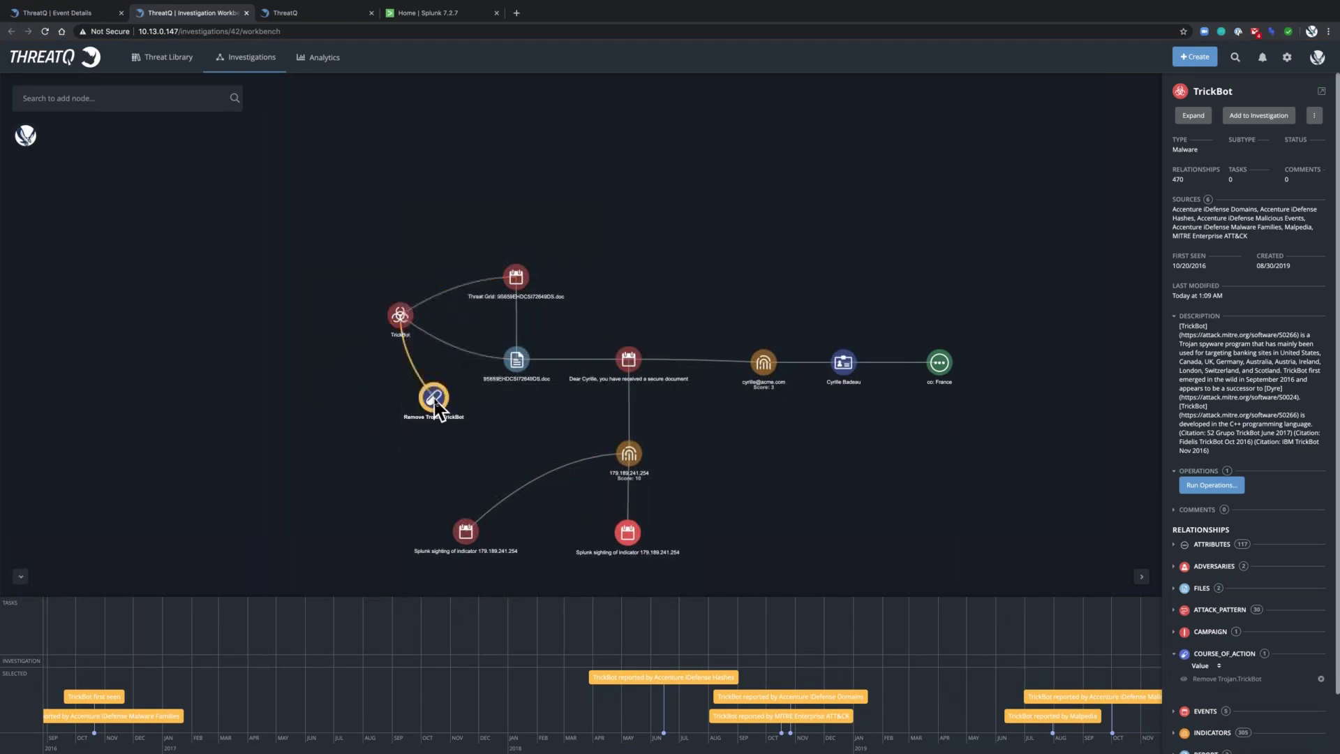
left_click(434, 399)
left_click_drag(434, 399, 322, 318)
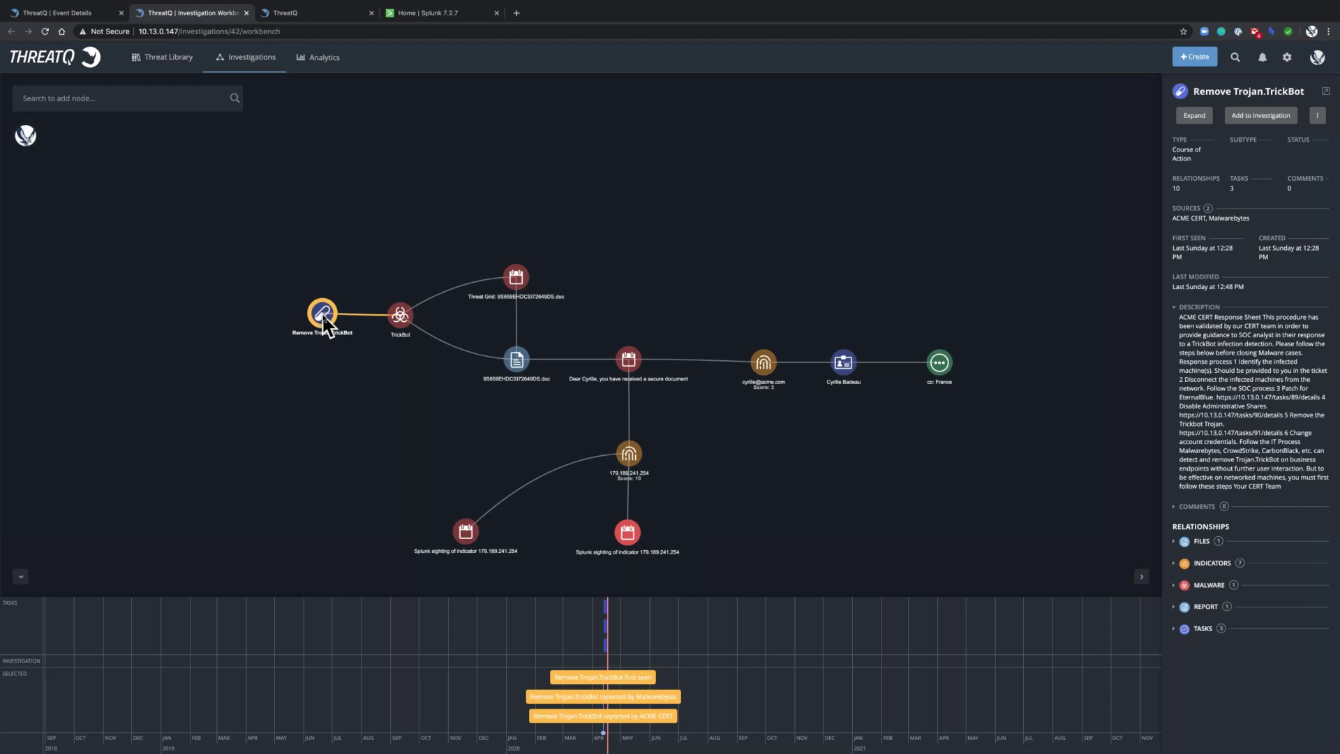
Add the 9S659EHDCSI72649DS.doc file's fourth related event, a secure document spearphish, to the graph and place it above the existing secure document event
left_click(518, 363)
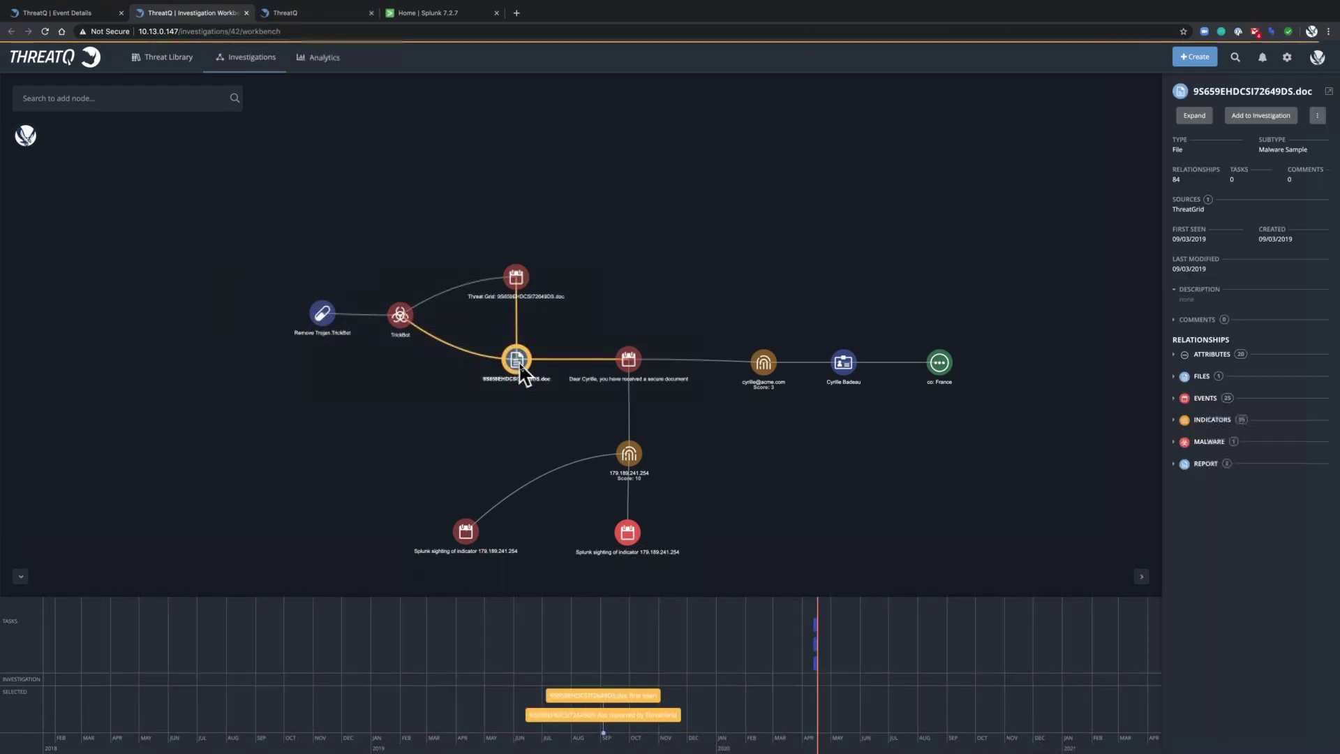
left_click(1175, 400)
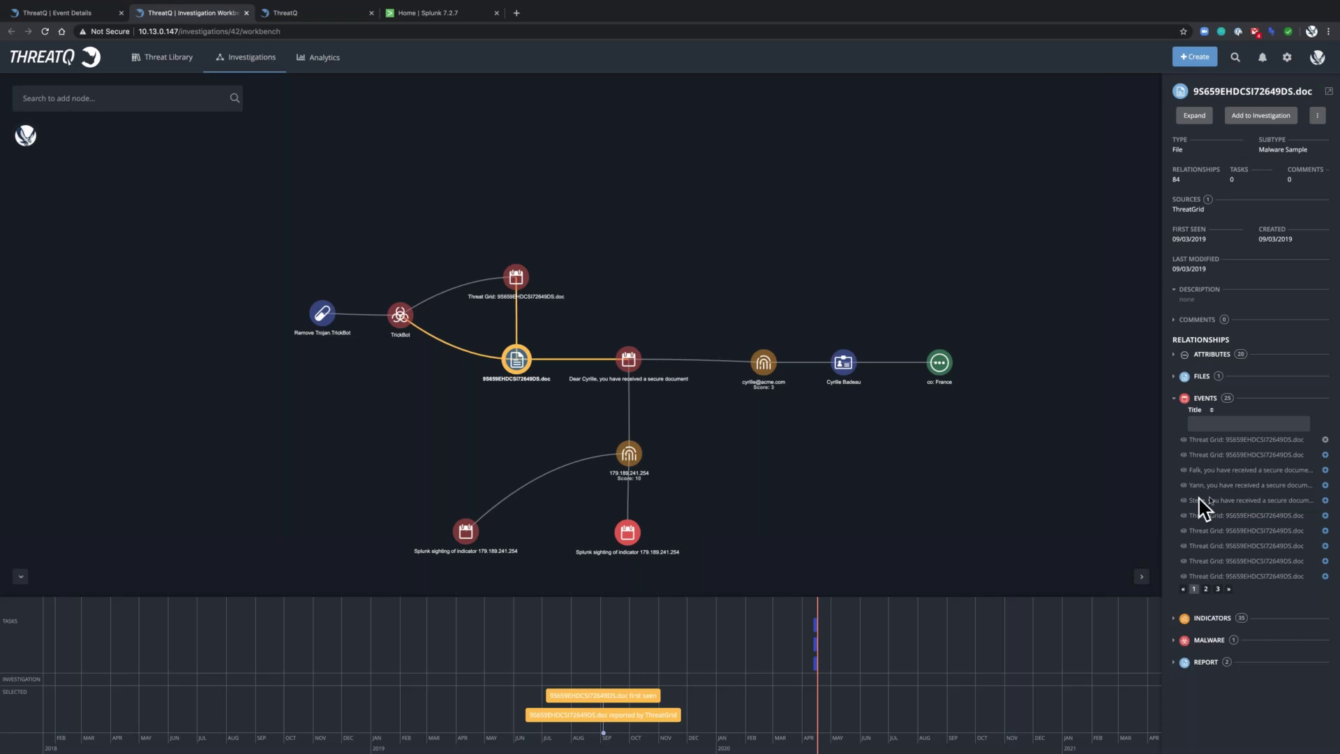
left_click(1326, 485)
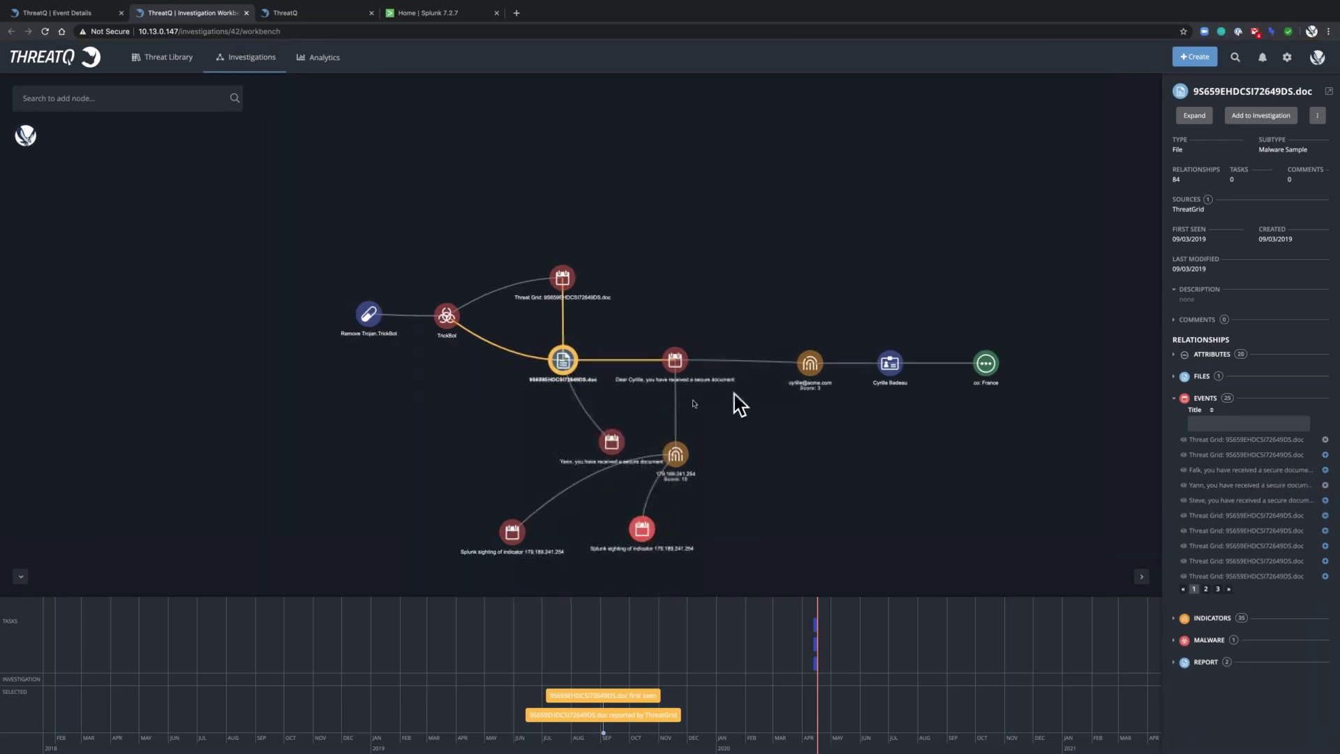
left_click(598, 441)
left_click_drag(602, 447, 681, 279)
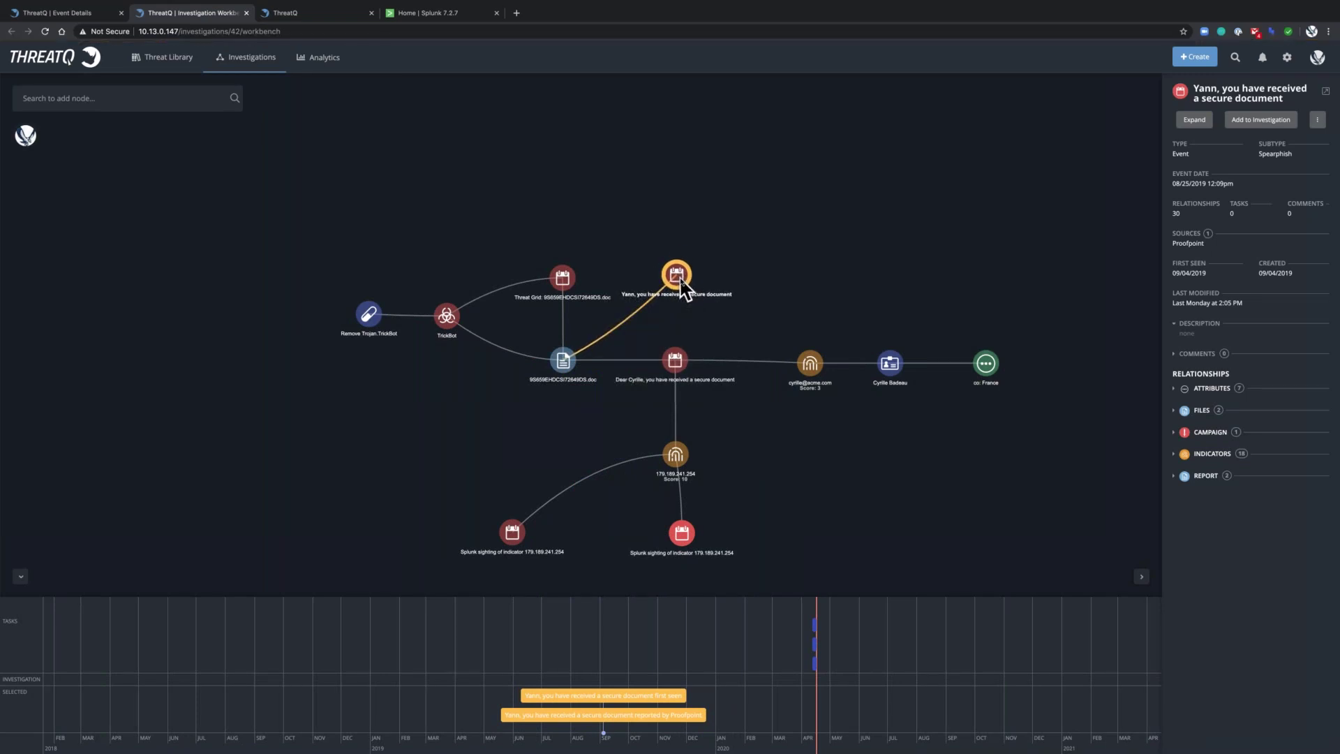
Add the new secure document event's recipient e-mail address indicator to the graph and place it right of the event
left_click(1178, 458)
left_click(1326, 496)
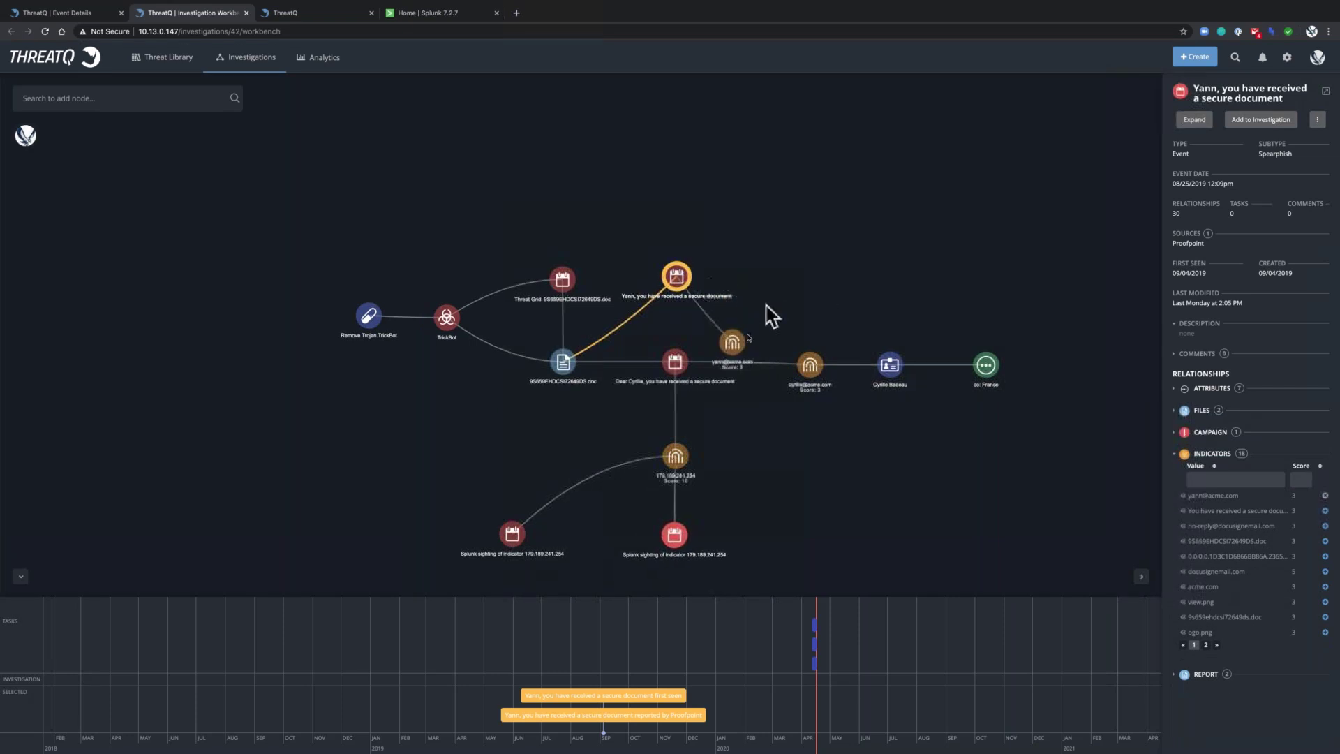
left_click_drag(730, 354, 816, 276)
Expand the new recipient e-mail address to its related identity and place the identity right of the address
right_click(814, 265)
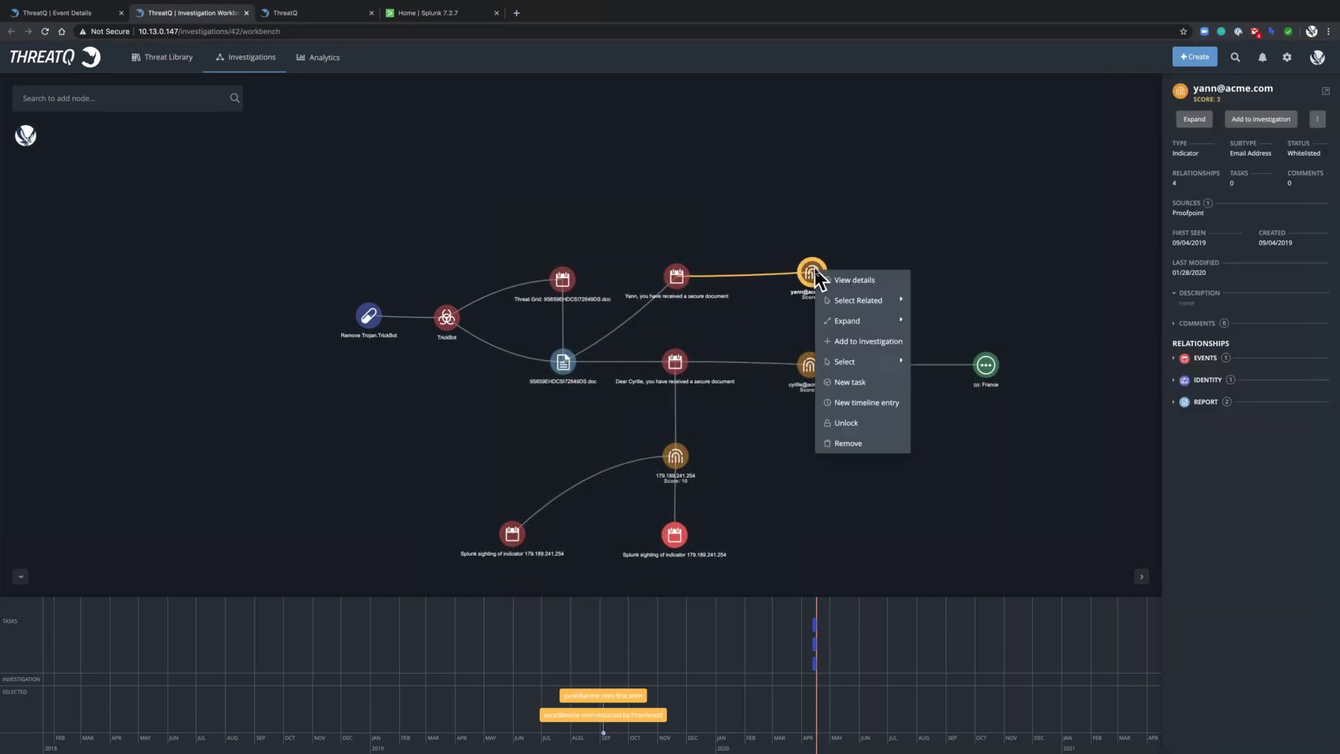
mouse_move(864, 325)
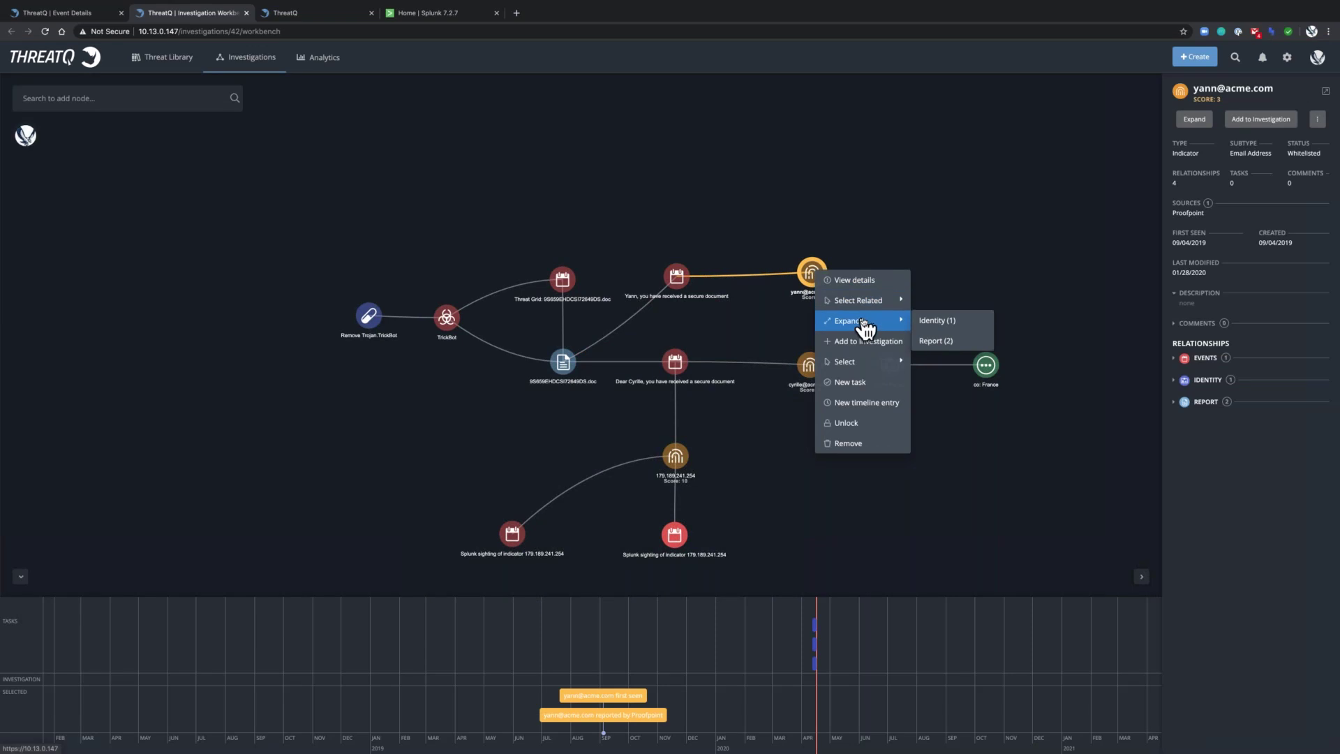
left_click(948, 322)
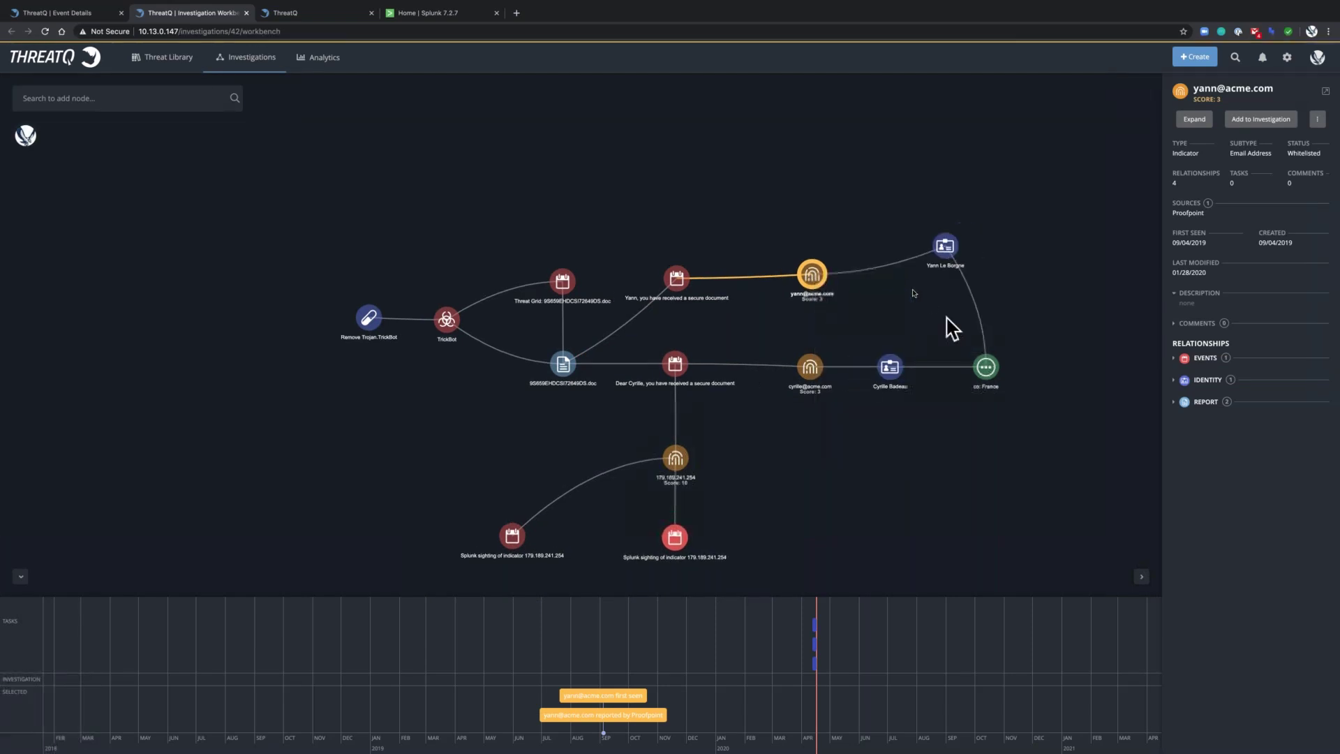
left_click_drag(882, 336, 893, 277)
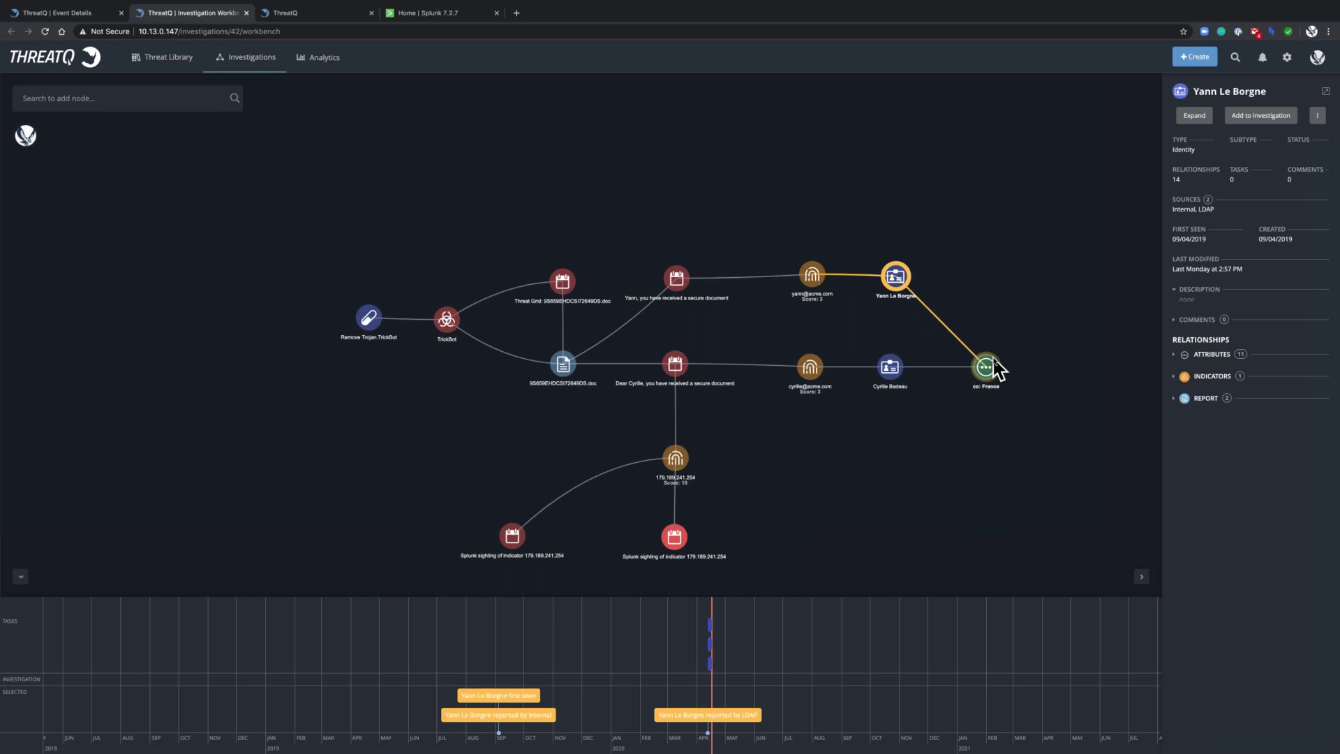
Add the upper secure document event's related "Possible Spear Phish Campaign - late August 2019" to the graph and place it above the Threat Grid event
left_click(672, 283)
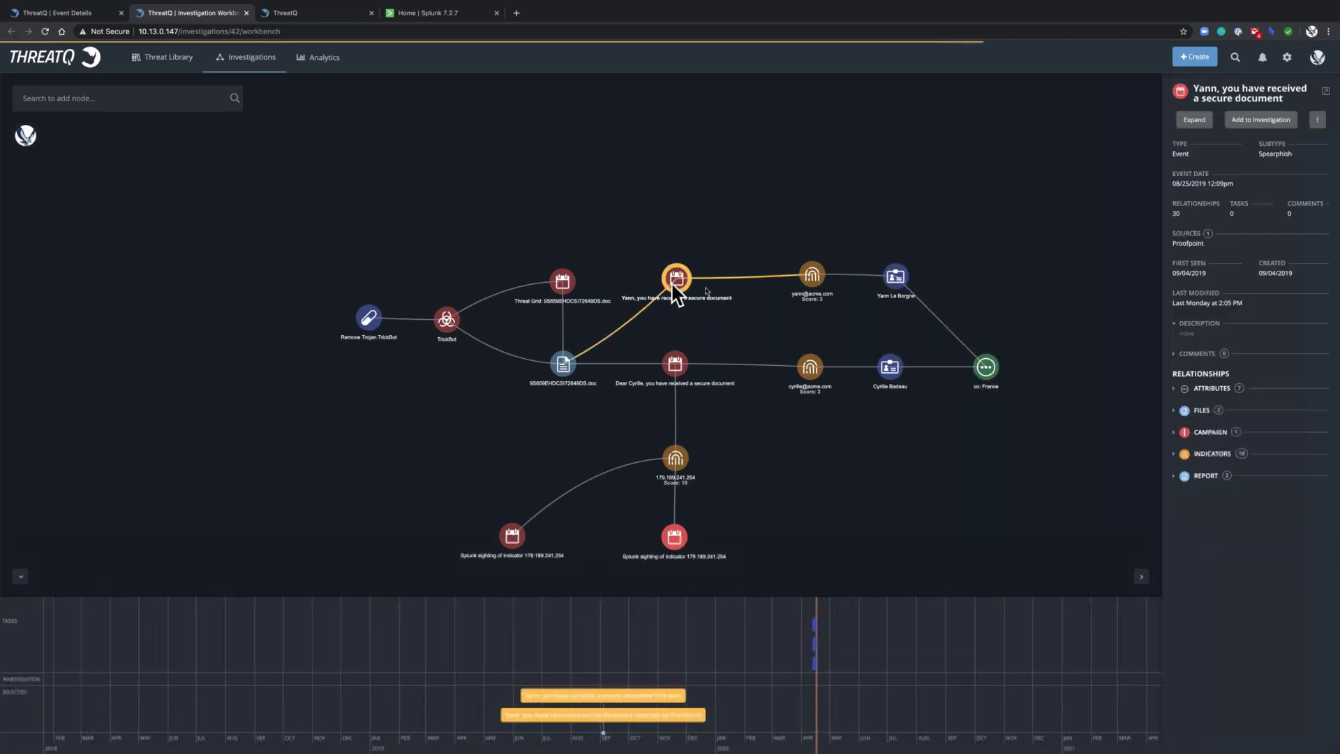
left_click(1174, 435)
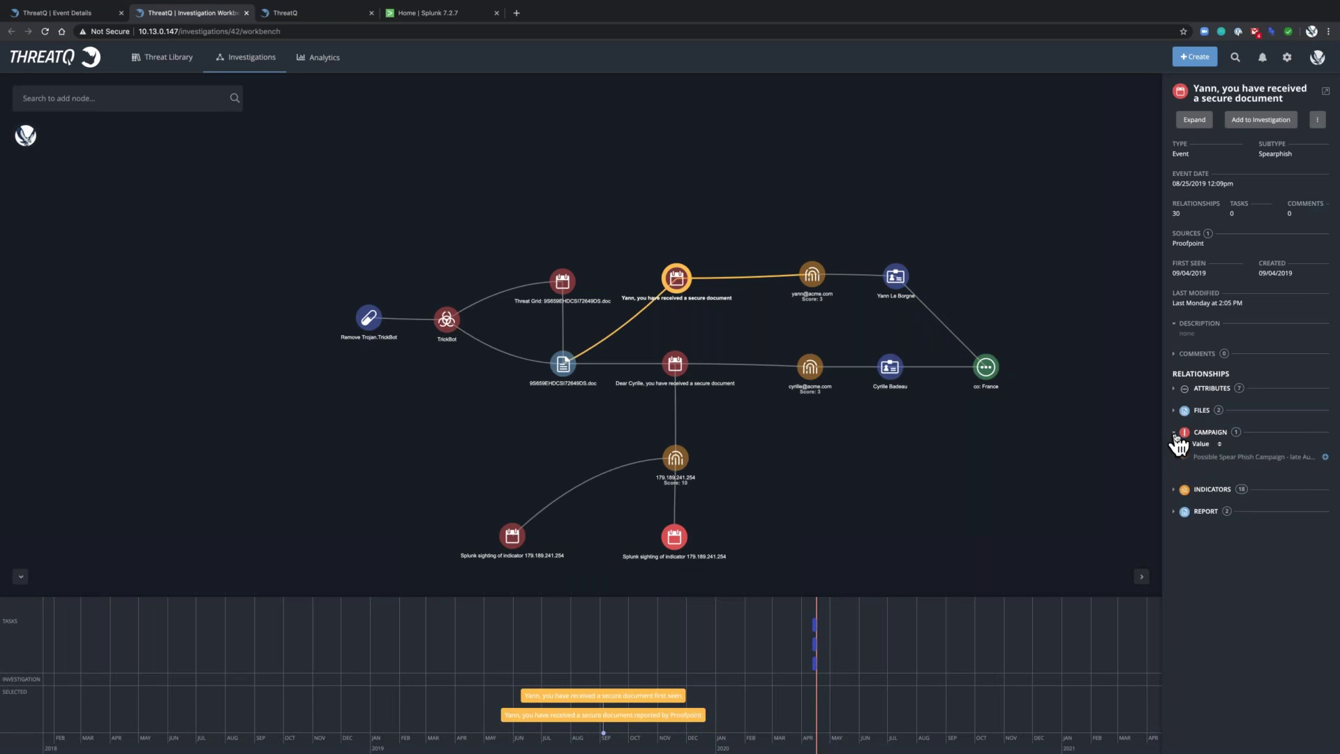
left_click(1325, 458)
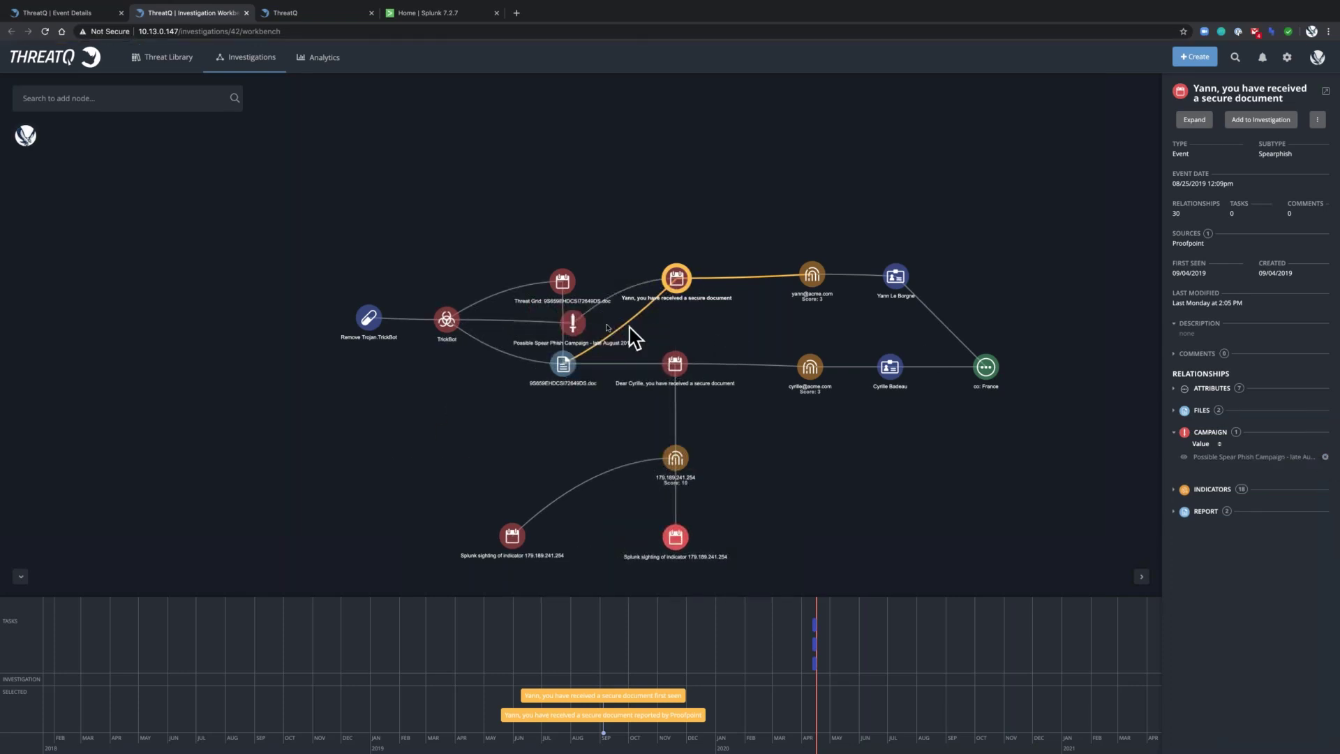
left_click_drag(578, 329, 566, 201)
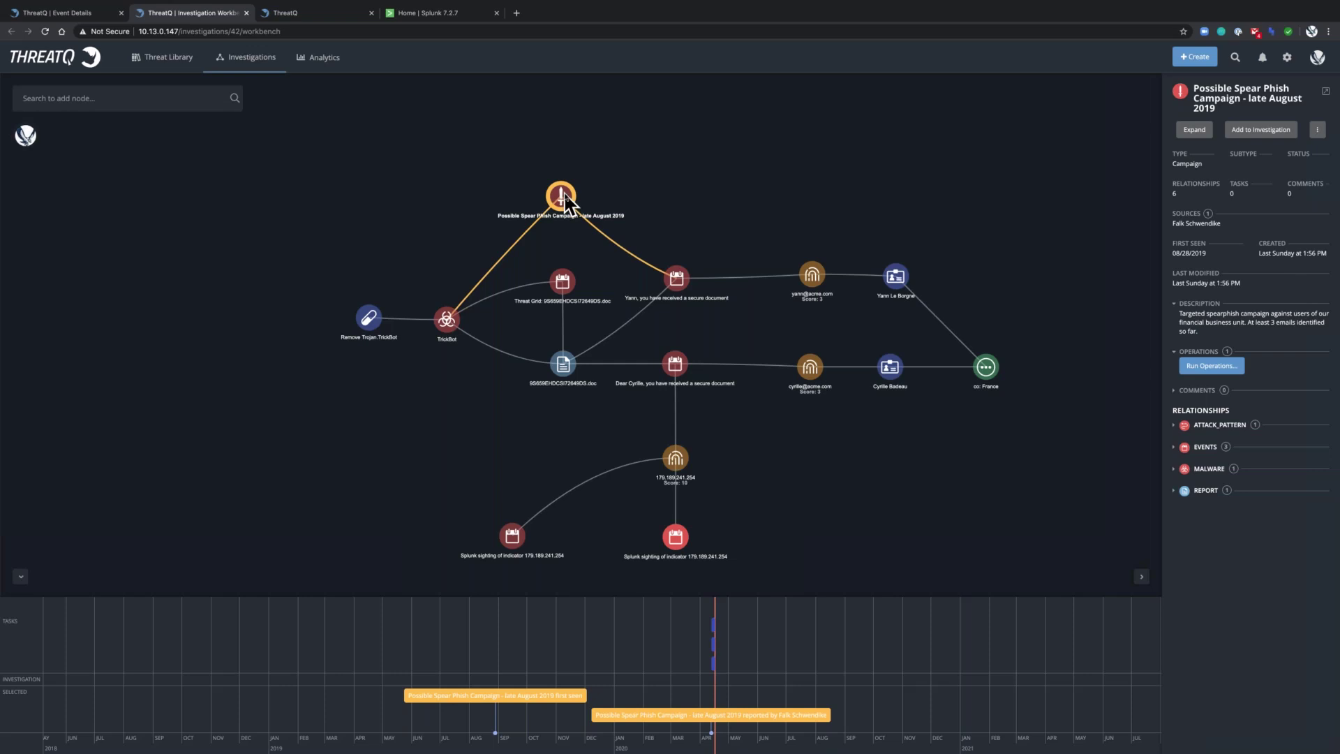
Open the spear phish campaign's full details and review its related attack patterns, events, investigations, malware and reports
left_click(1326, 94)
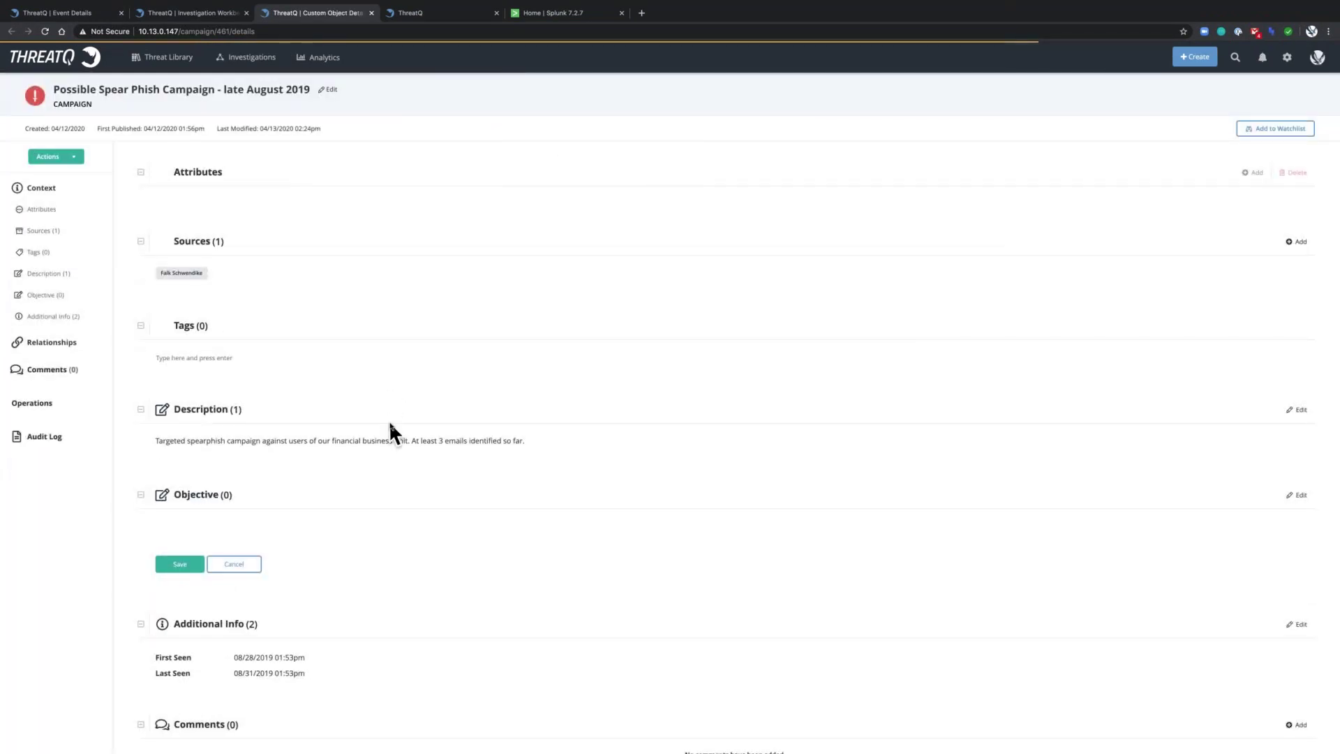
scroll(391, 423, "down", 3)
scroll(391, 427, "down", 5)
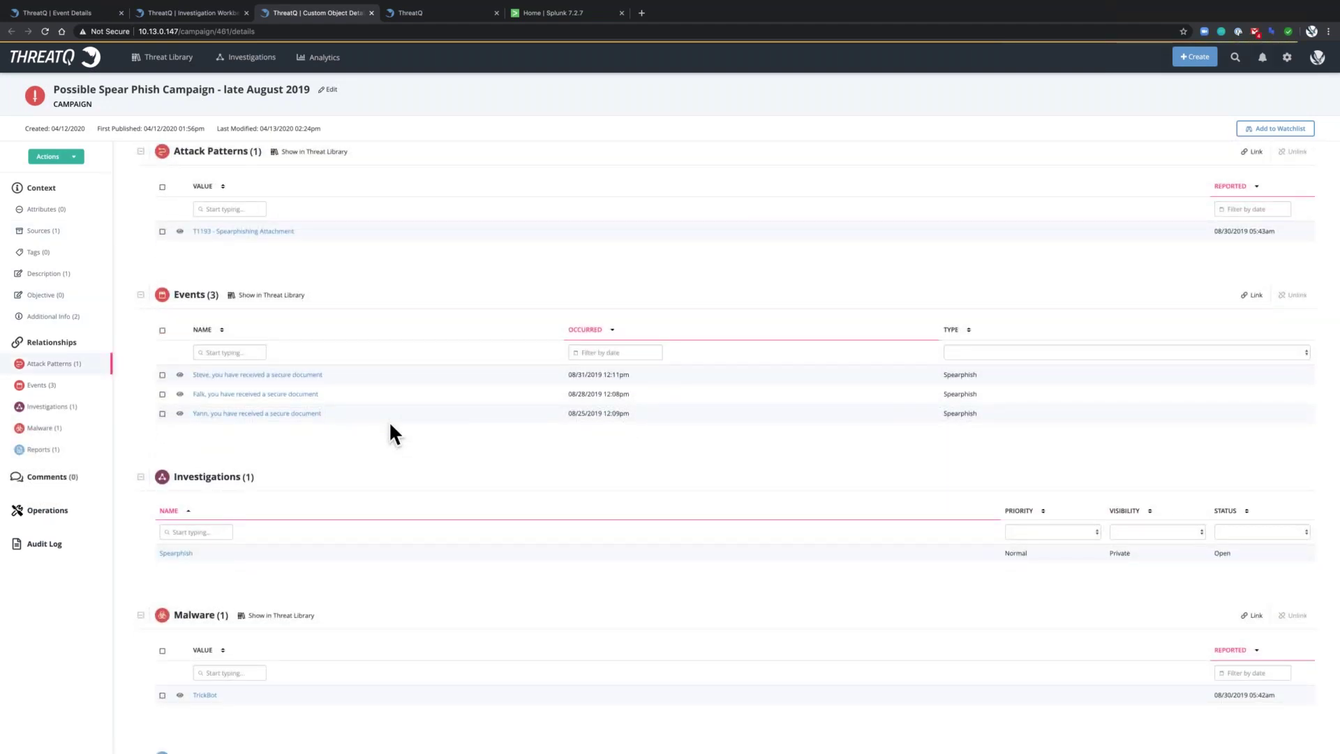
scroll(388, 421, "down", 5)
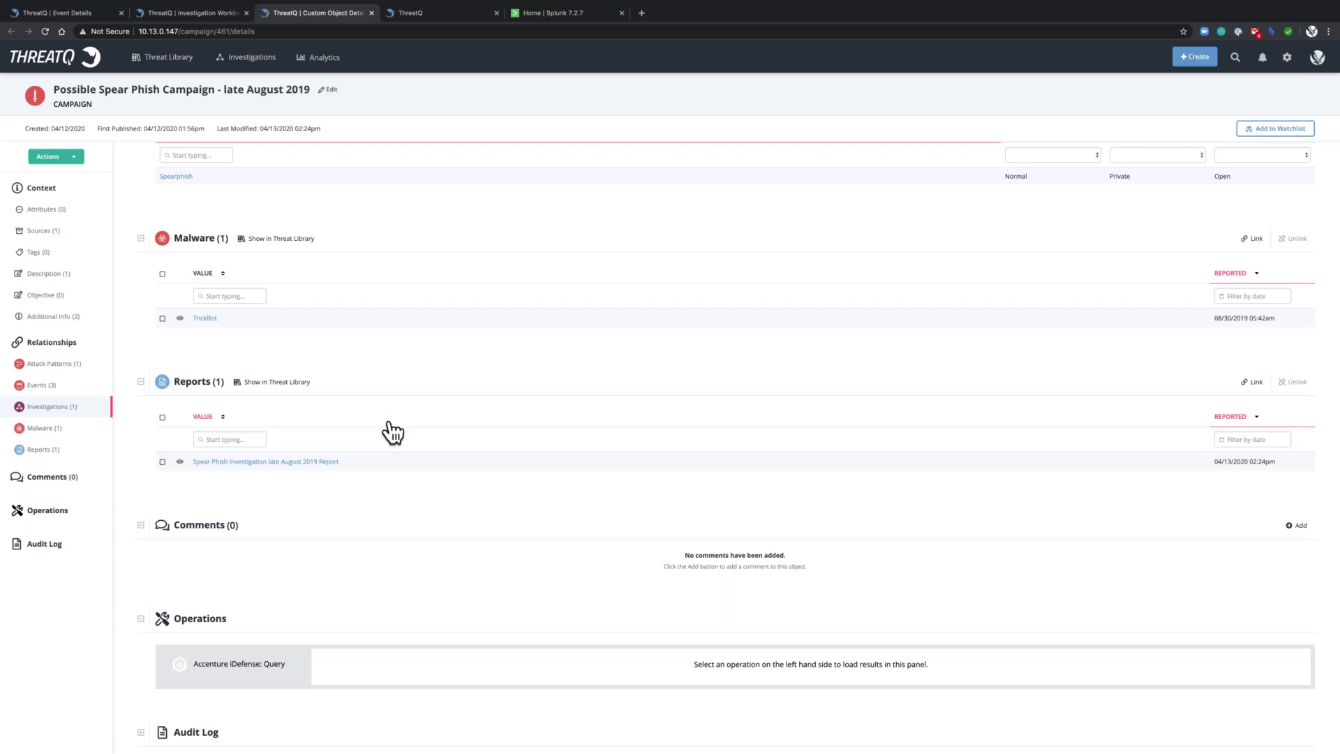
Switch to the TrickBot Analysis dashboard and examine its active resources, external reporting sources and resources by score
left_click(430, 14)
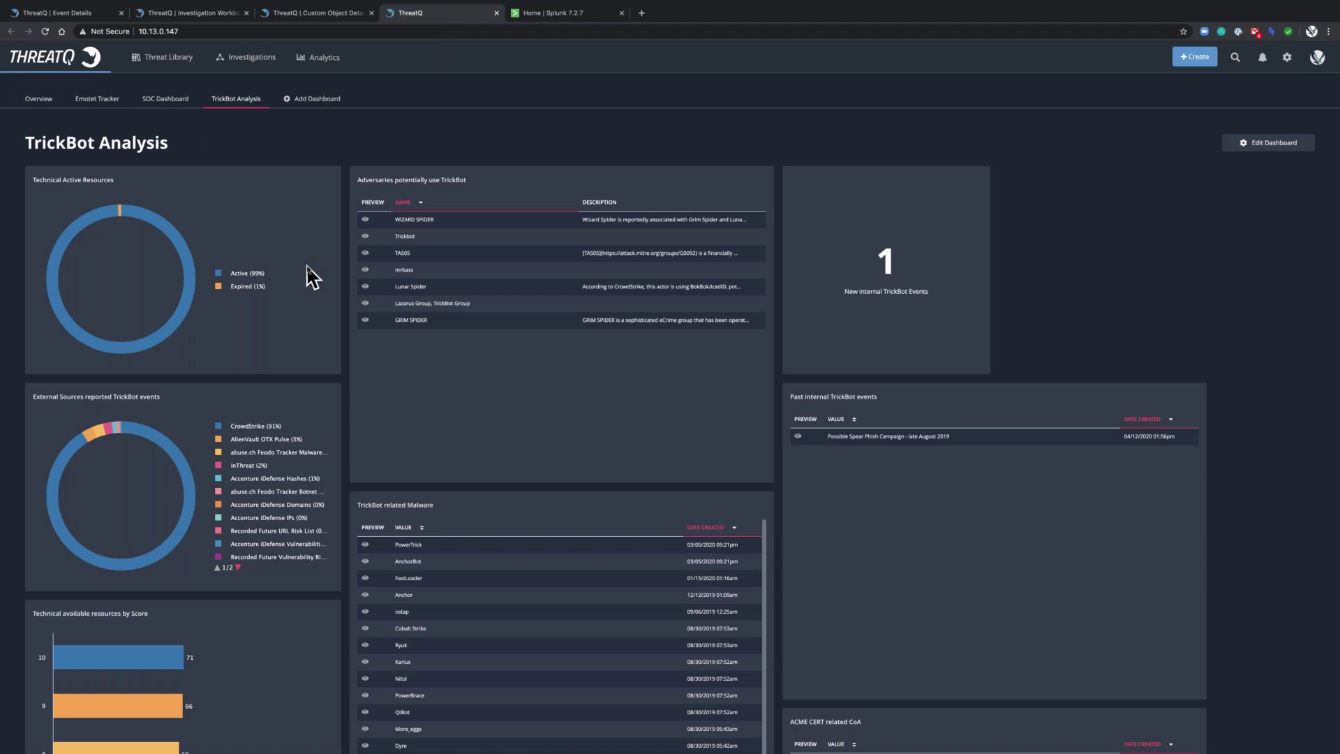
scroll(307, 266, "down", 1)
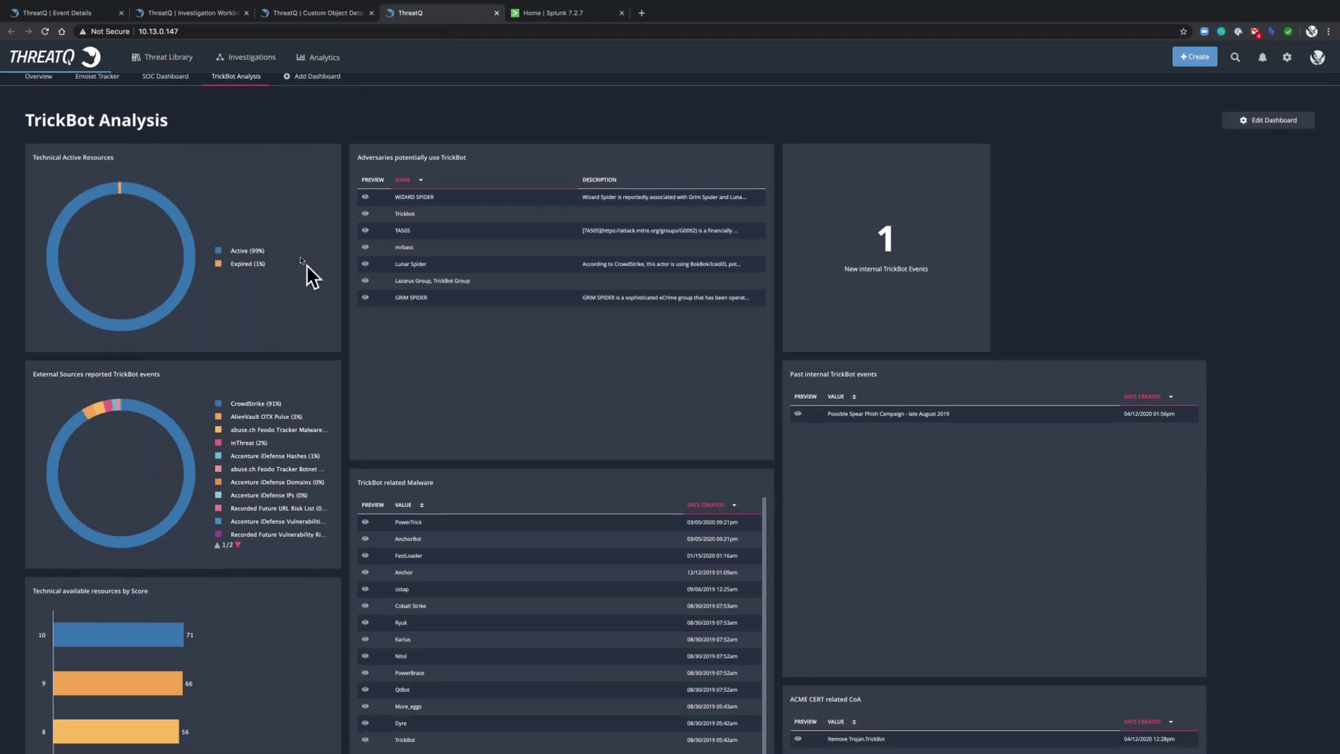
mouse_move(191, 245)
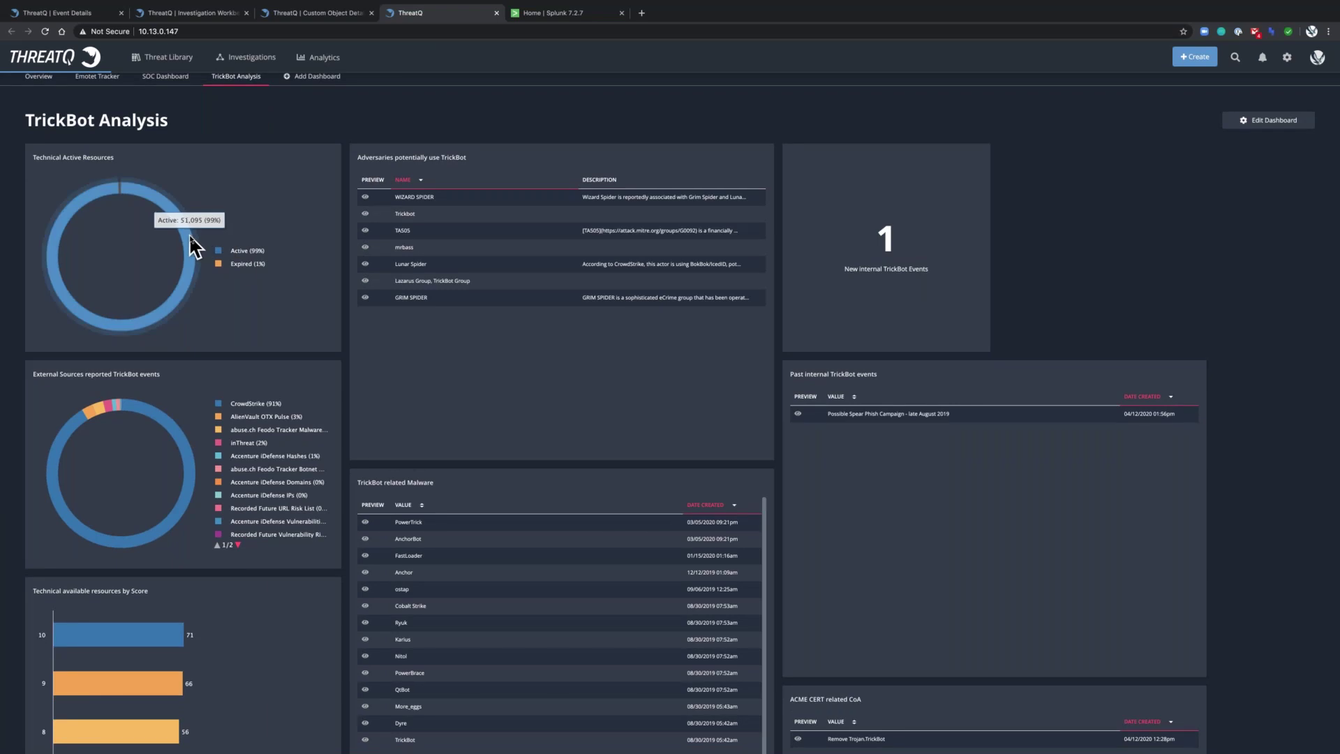
scroll(193, 245, "down", 6)
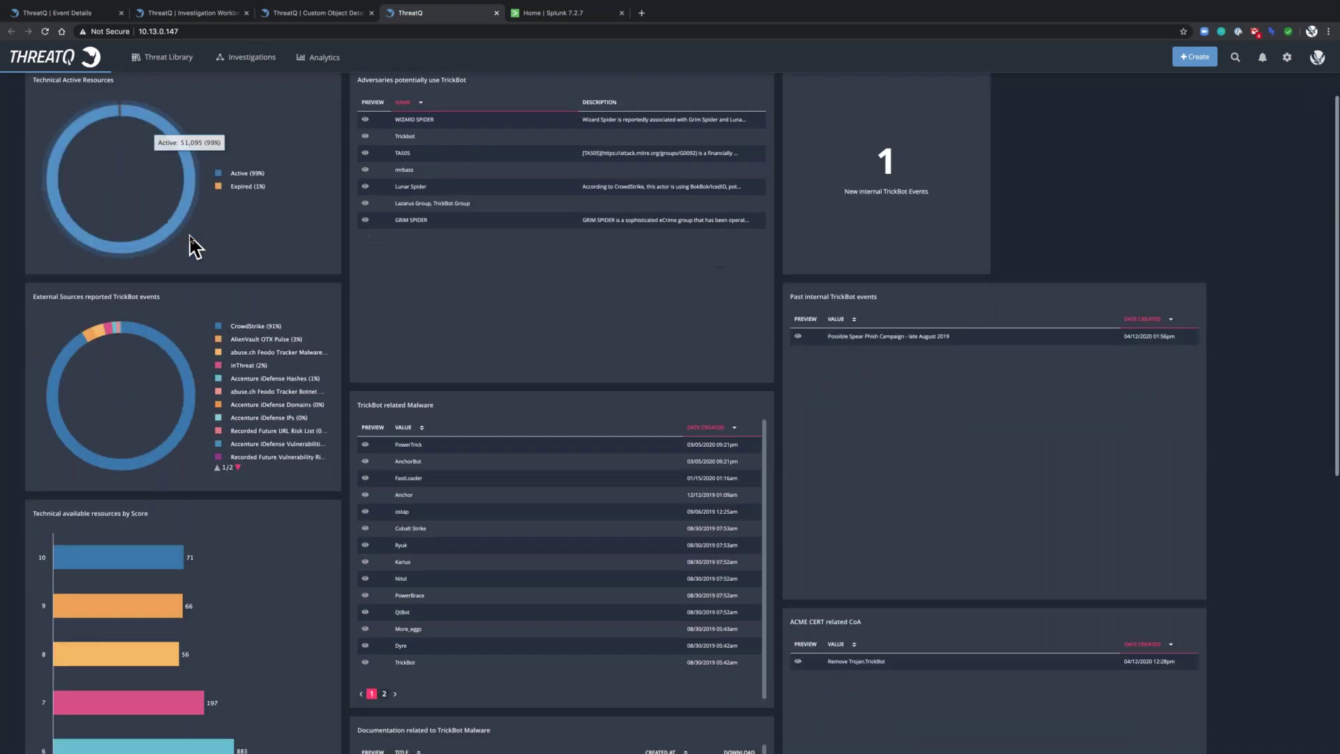
mouse_move(64, 312)
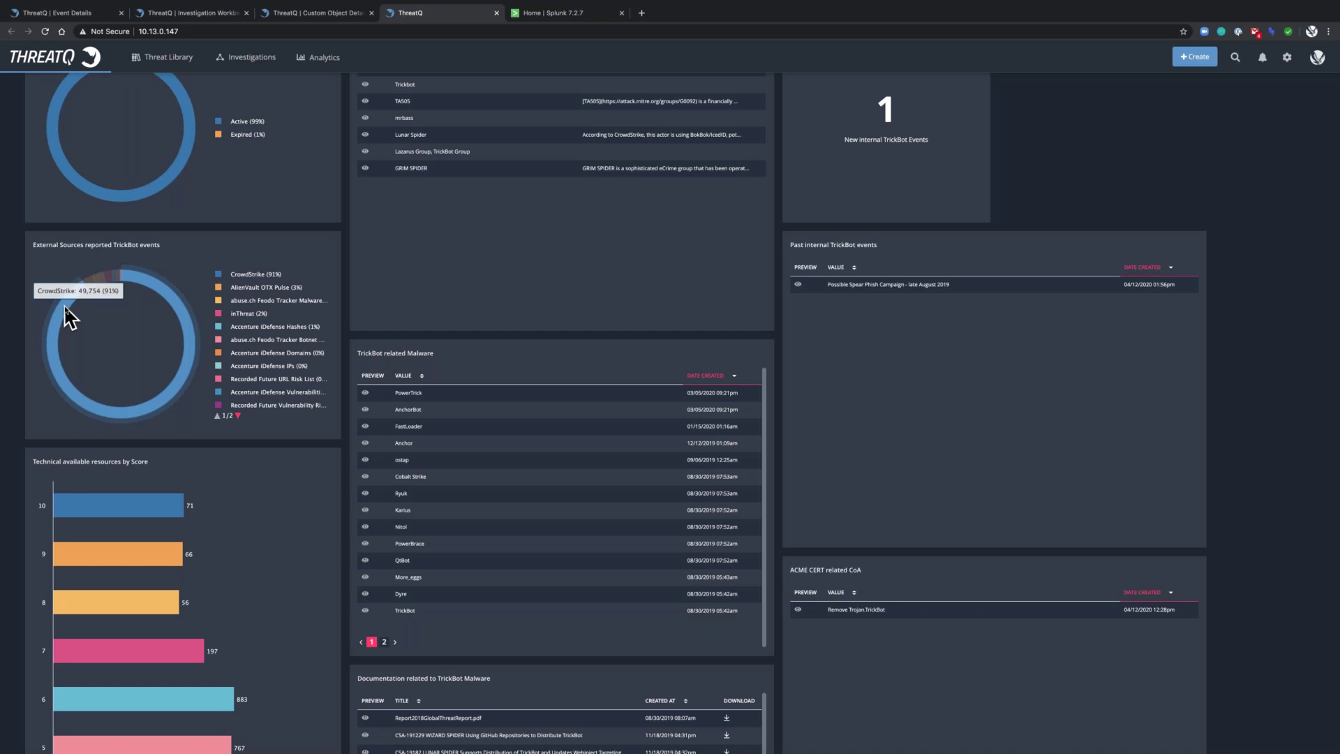
scroll(65, 307, "down", 7)
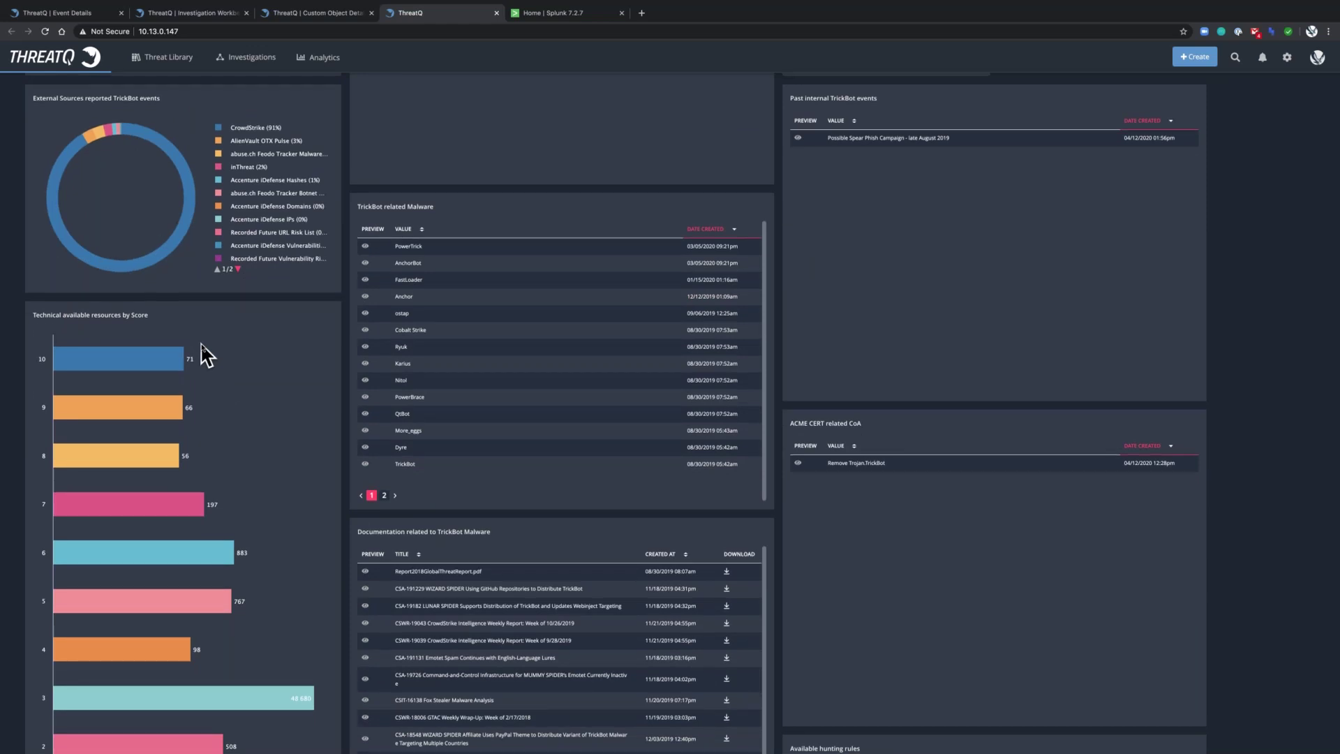
Review the dashboard's TrickBot adversaries, related malware, documentation and available hunting rules
scroll(207, 356, "up", 10)
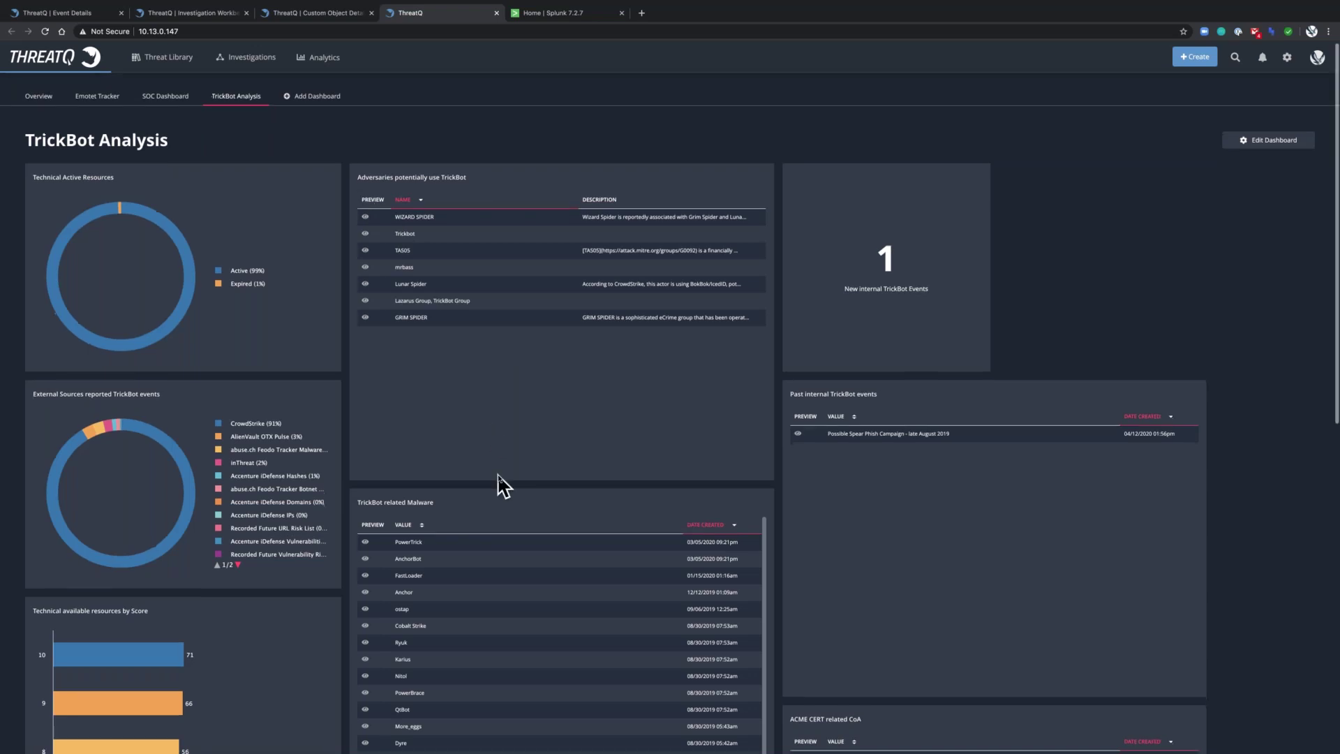
scroll(501, 485, "down", 2)
scroll(501, 485, "down", 3)
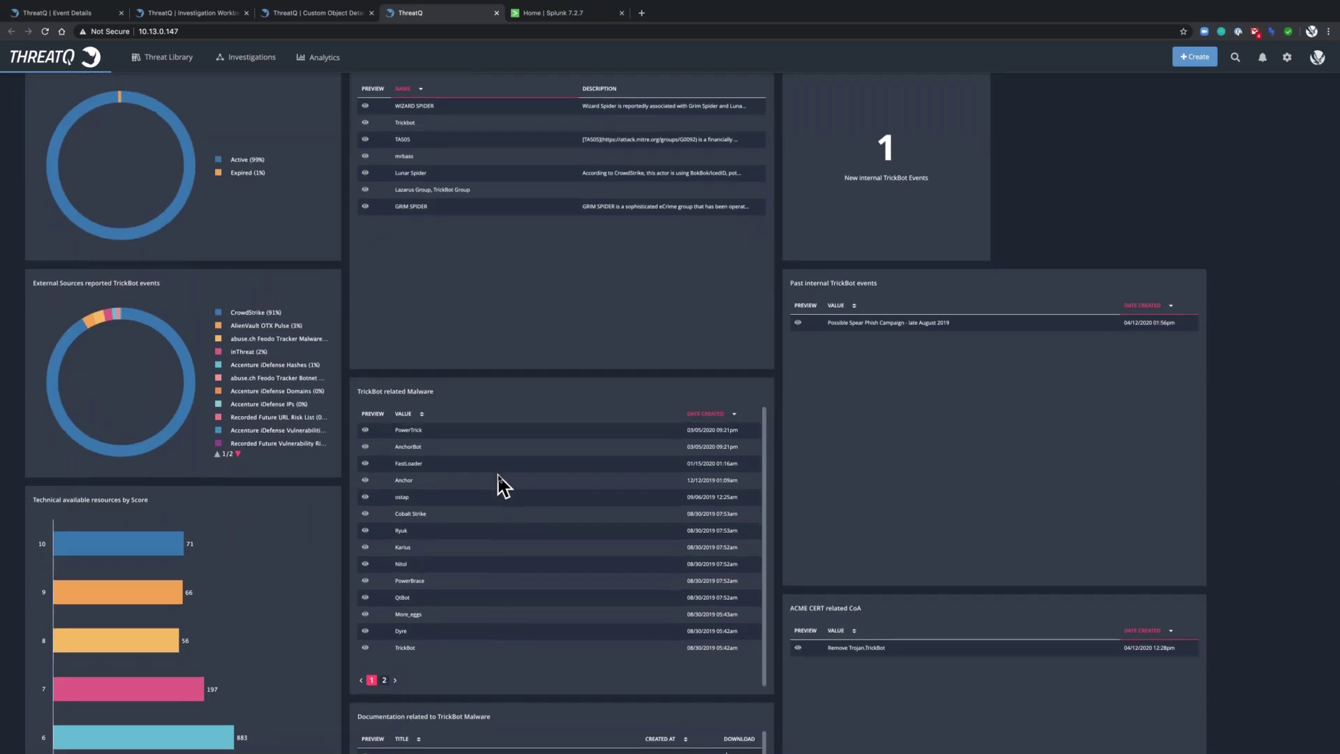
scroll(501, 485, "down", 5)
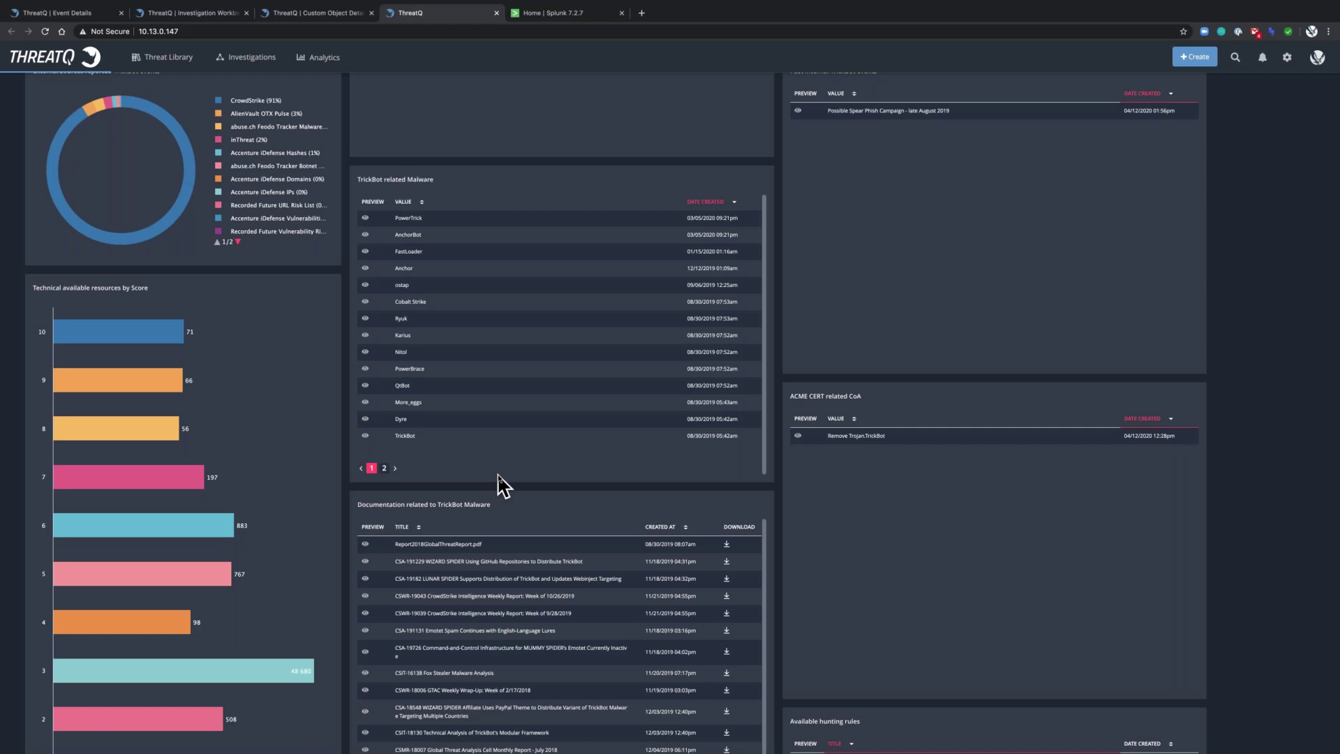
scroll(501, 485, "down", 7)
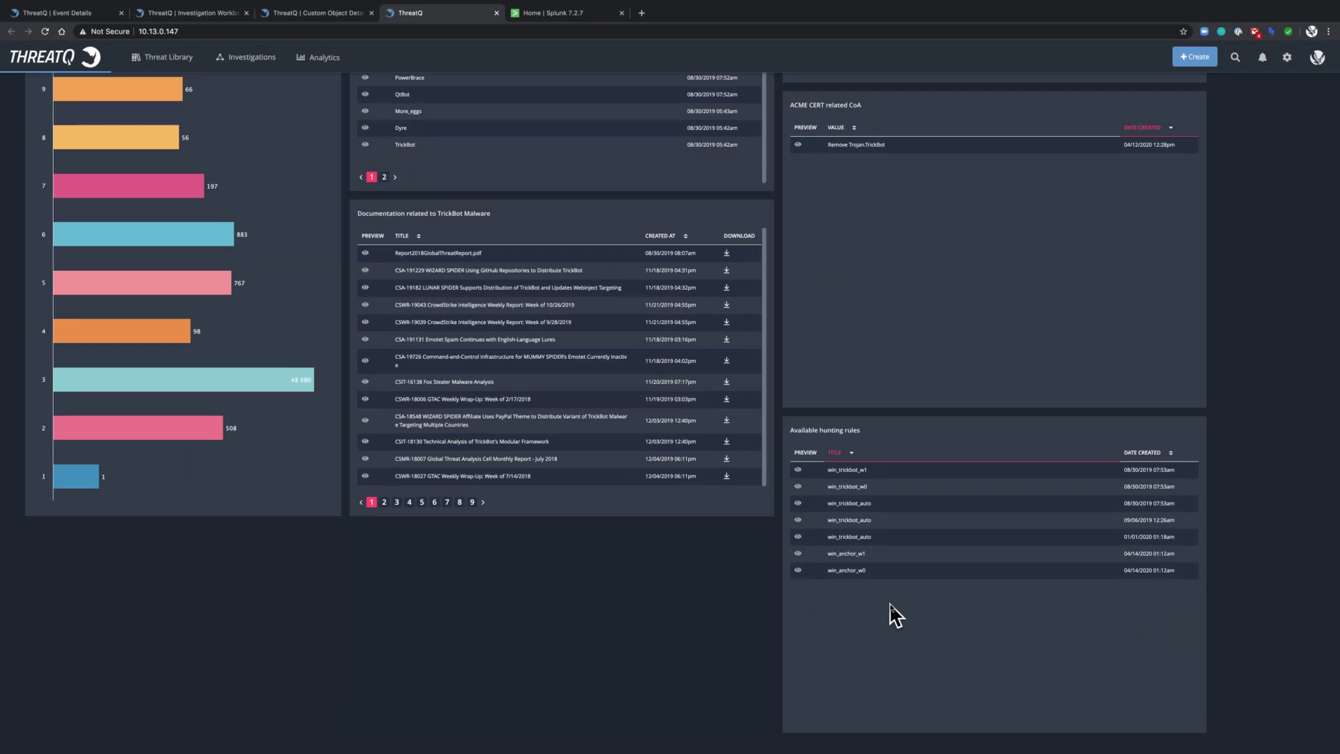
Preview the ACME CERT "Remove Trojan.TrickBot" course of action, close the preview, and check the past internal TrickBot events
scroll(896, 616, "up", 3)
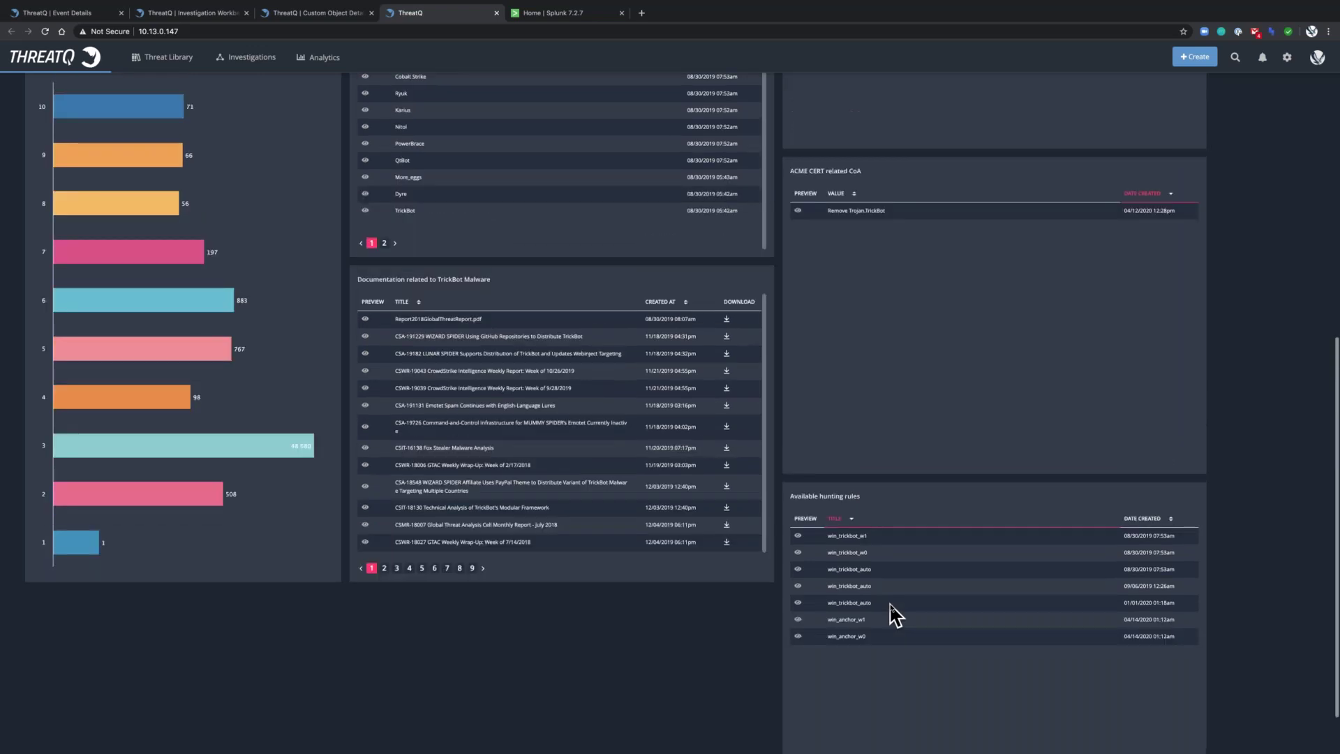
scroll(896, 616, "up", 2)
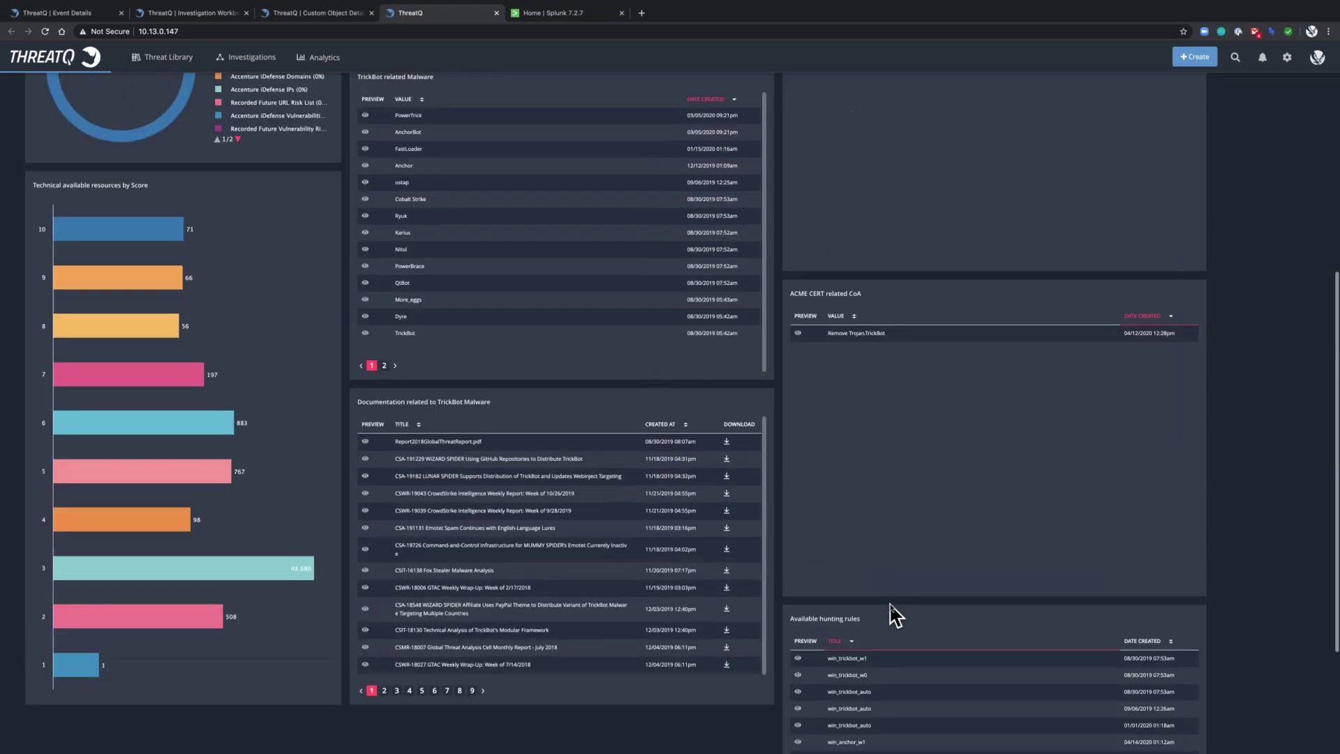
scroll(895, 615, "up", 3)
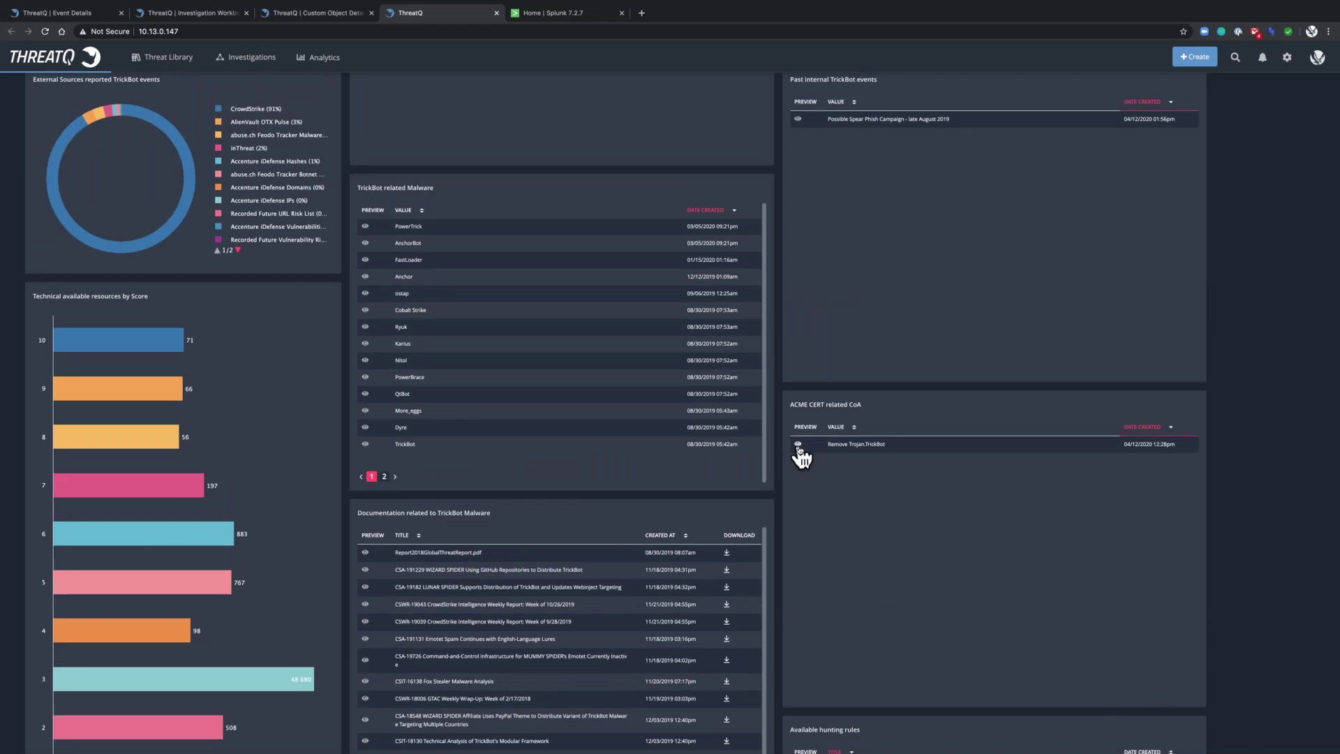
left_click(798, 446)
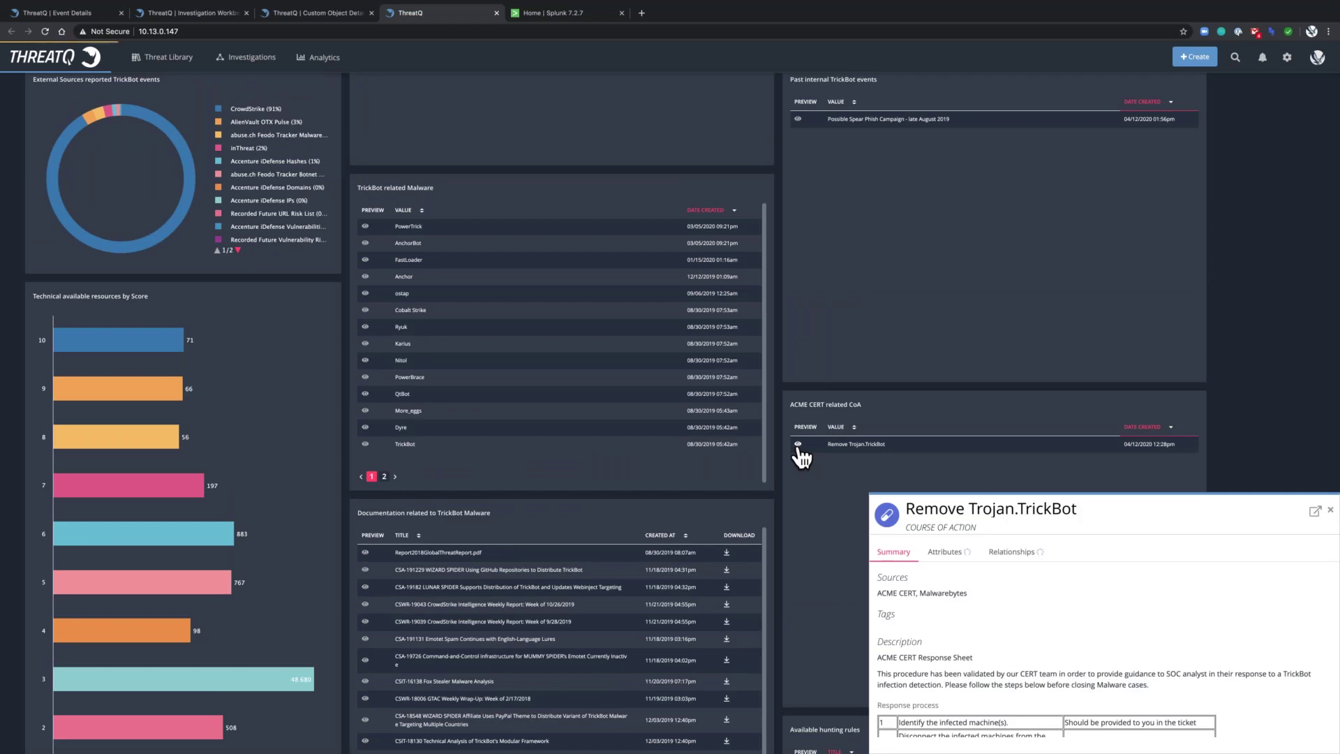
left_click(1330, 510)
scroll(1005, 315, "up", 1)
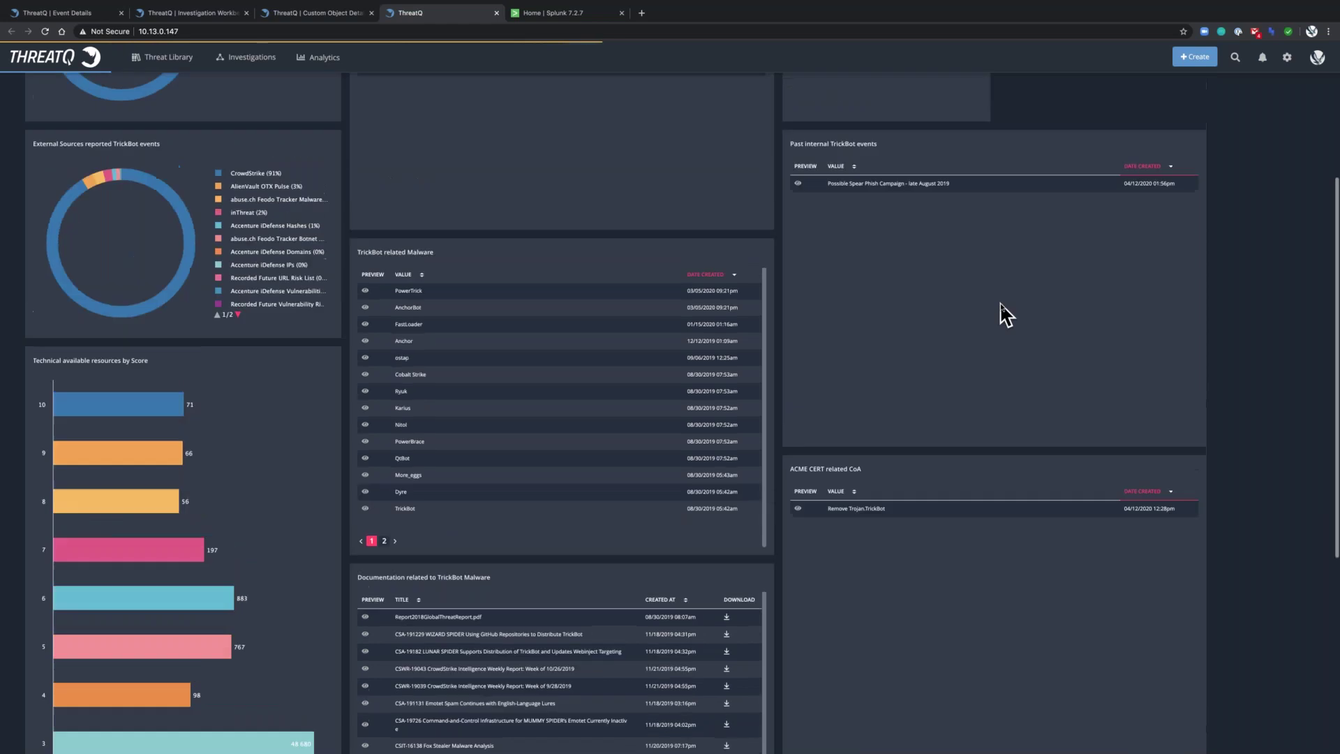
scroll(977, 297, "up", 2)
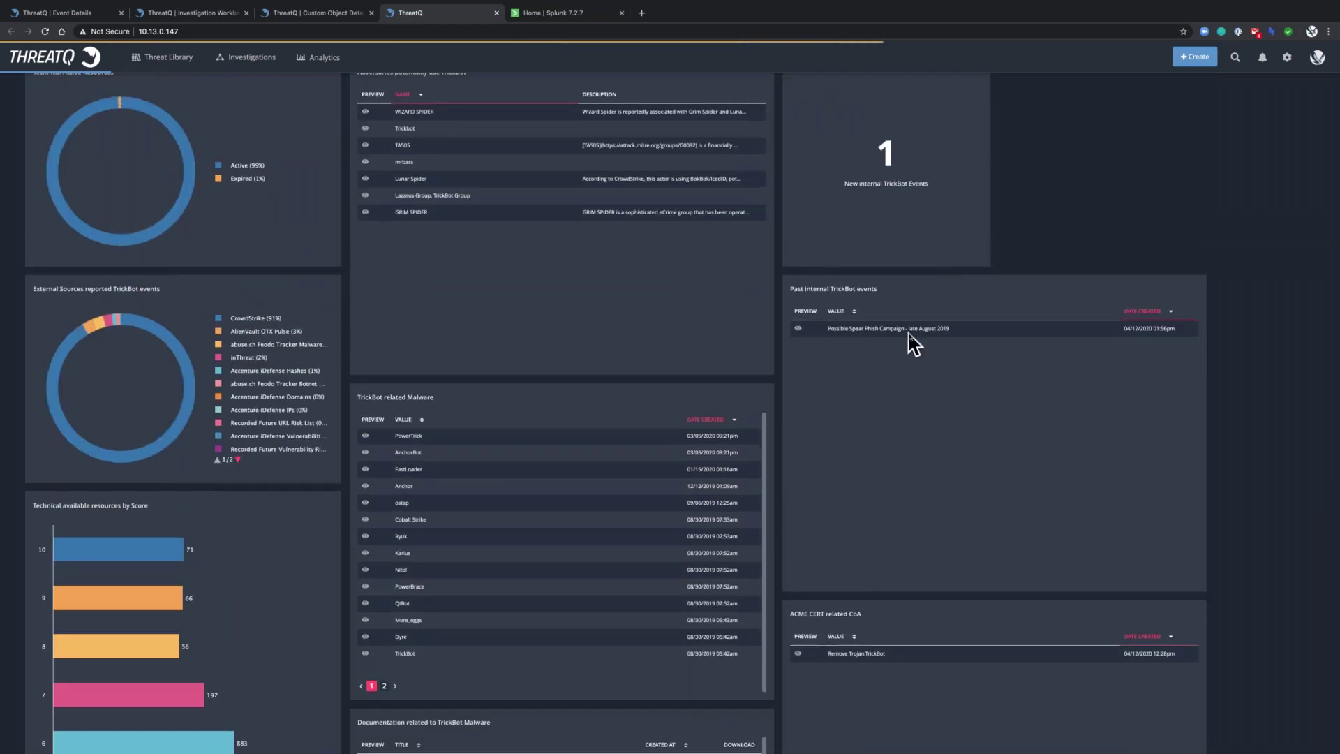